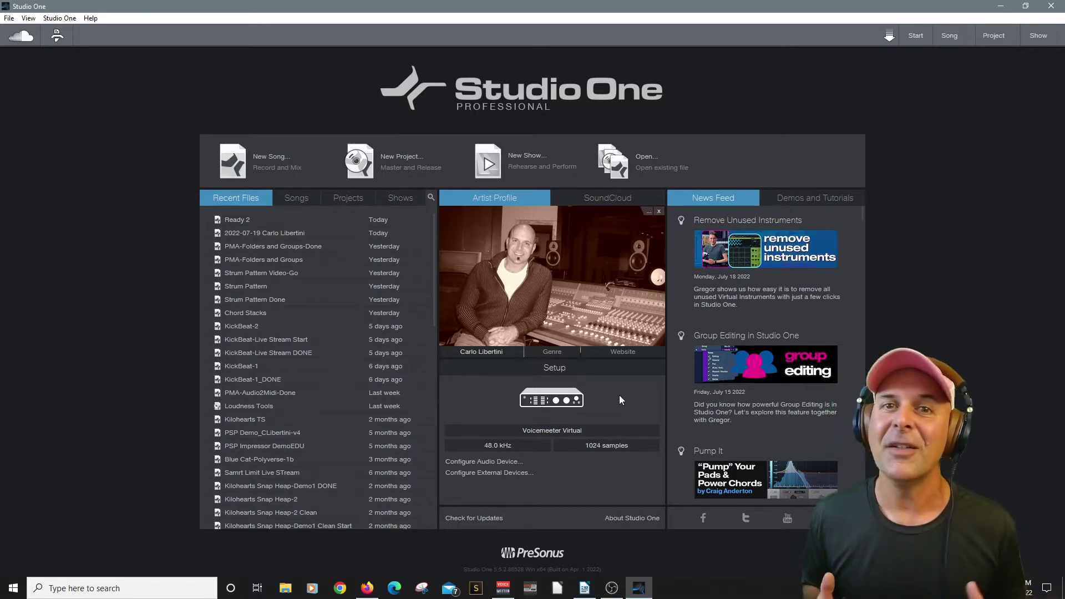
- Start a new song and preview the style templates from Band Recording through Podcast Production
click(281, 157)
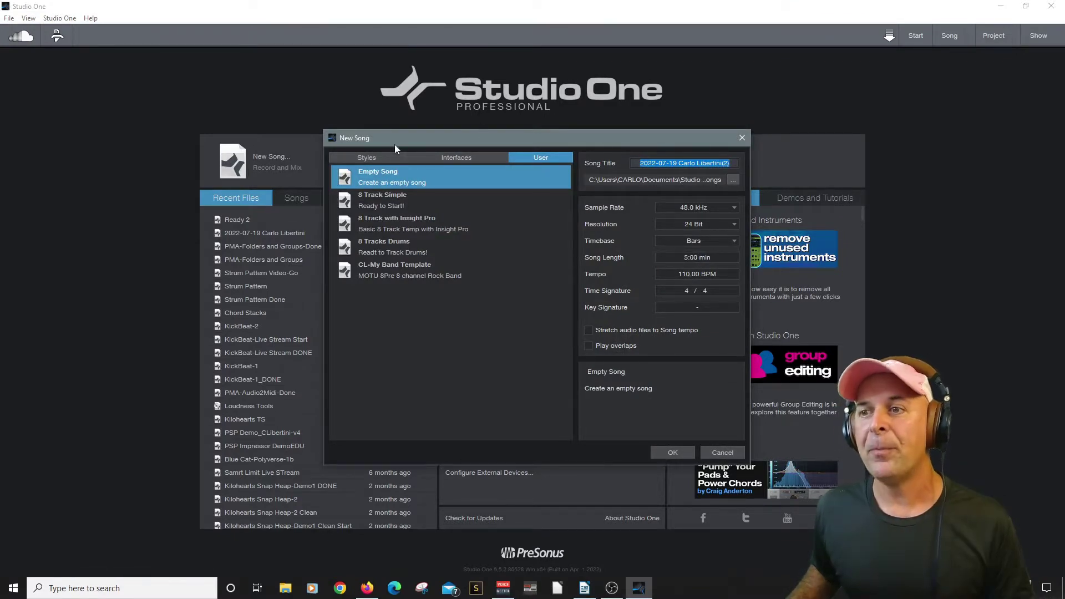
click(365, 158)
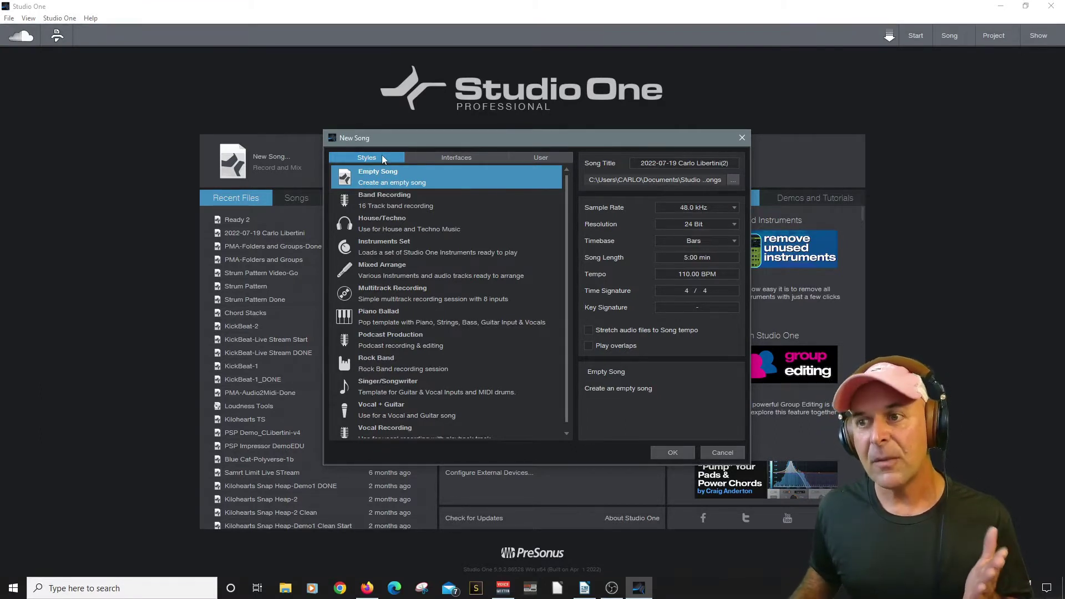
click(398, 201)
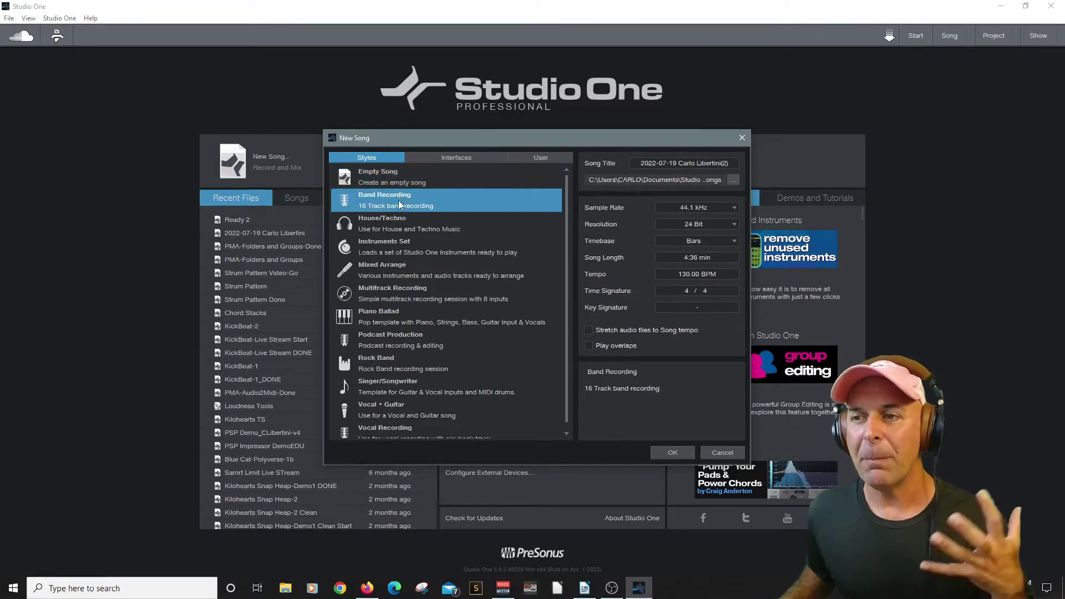
click(385, 225)
click(387, 243)
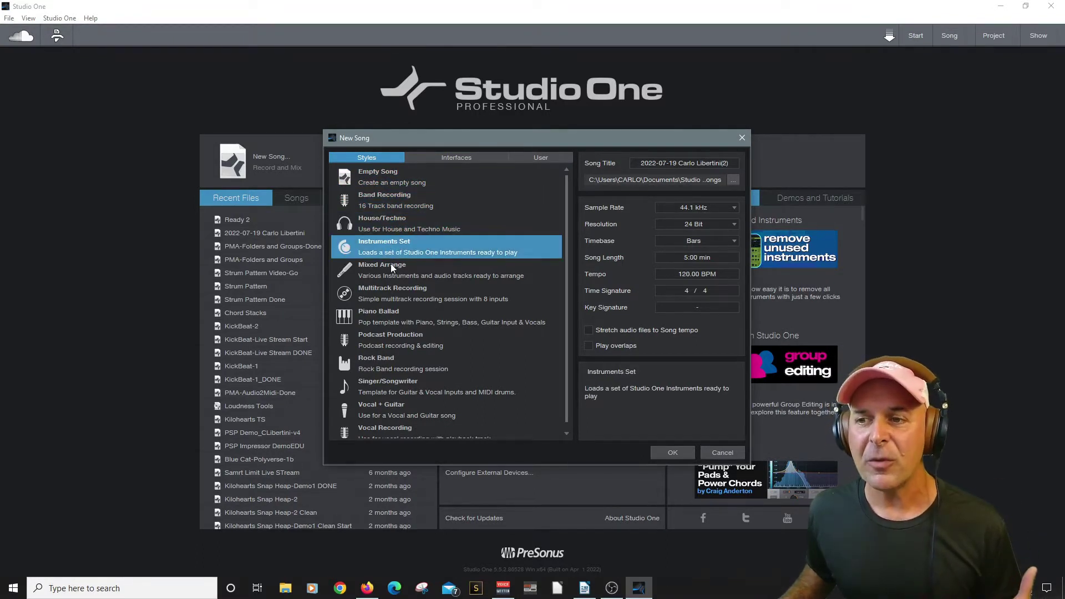
click(391, 268)
click(391, 286)
click(389, 311)
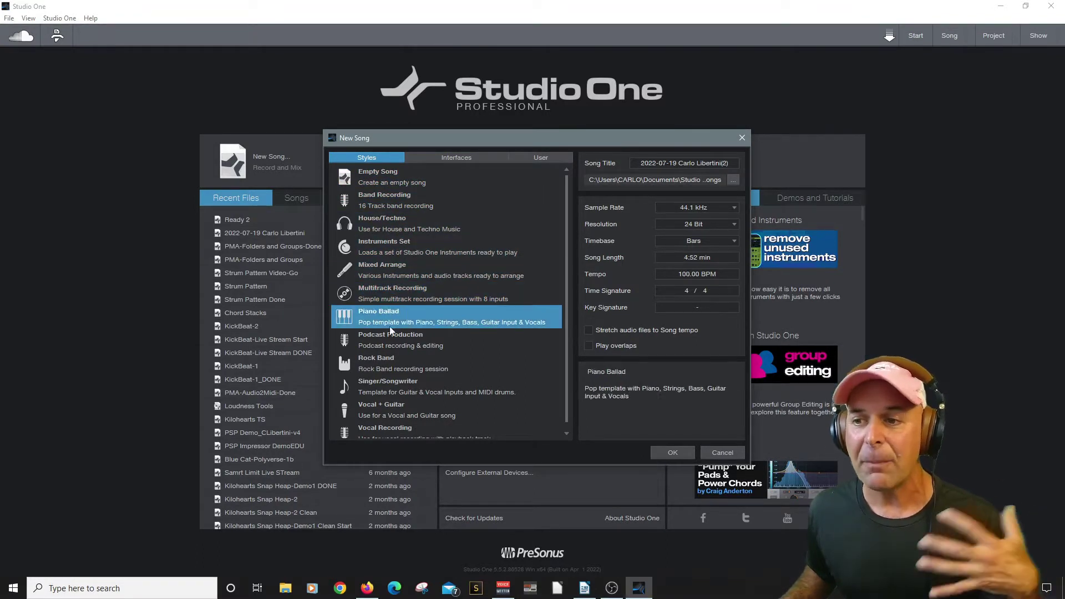
click(390, 338)
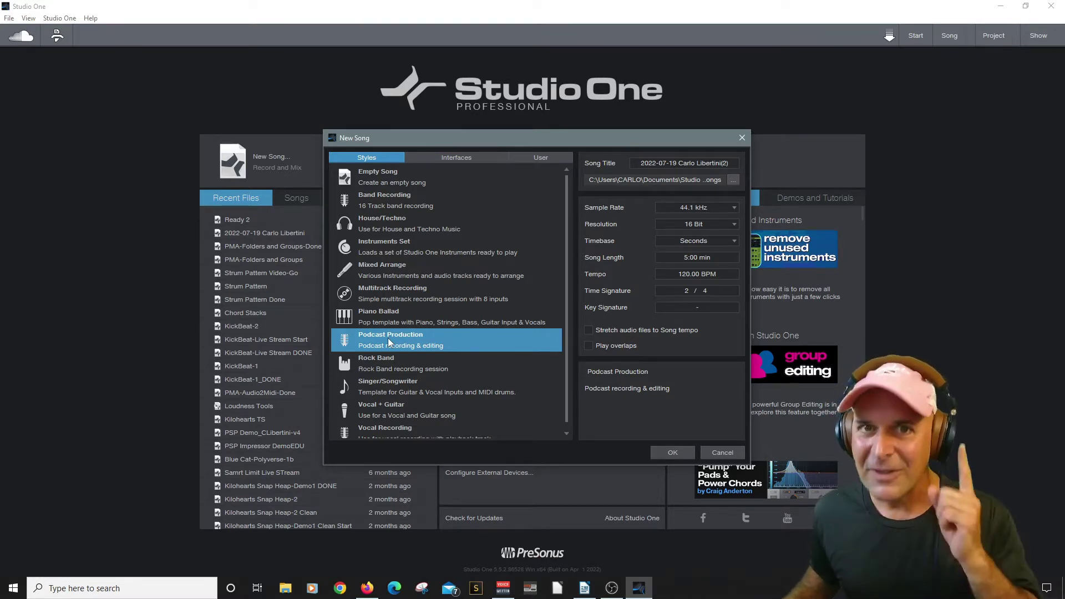
- Look through the Interfaces and User templates, then pick the Multitrack Recording style
click(453, 157)
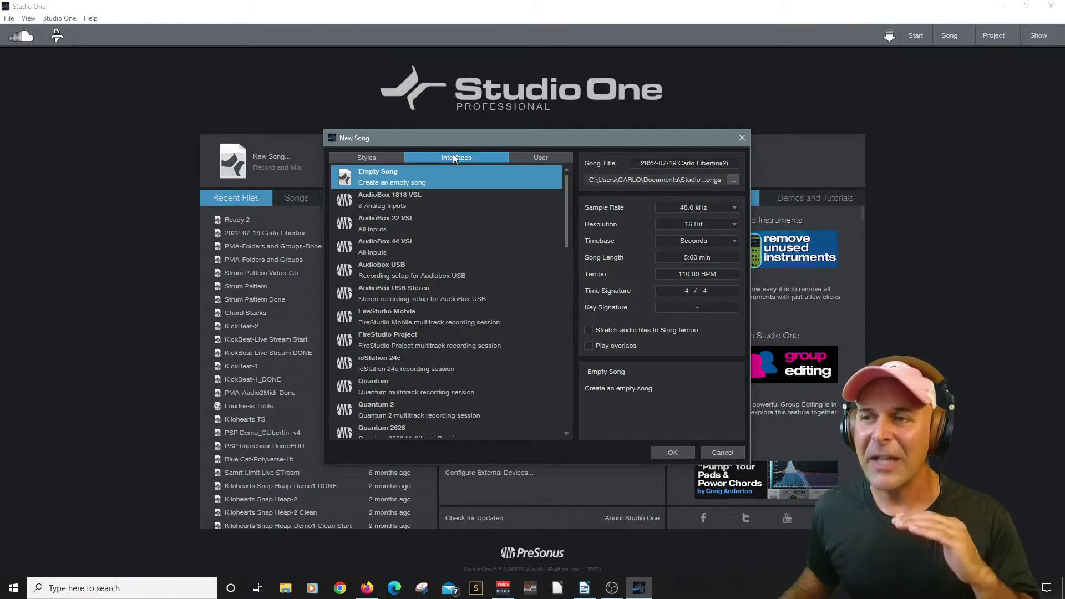
click(540, 158)
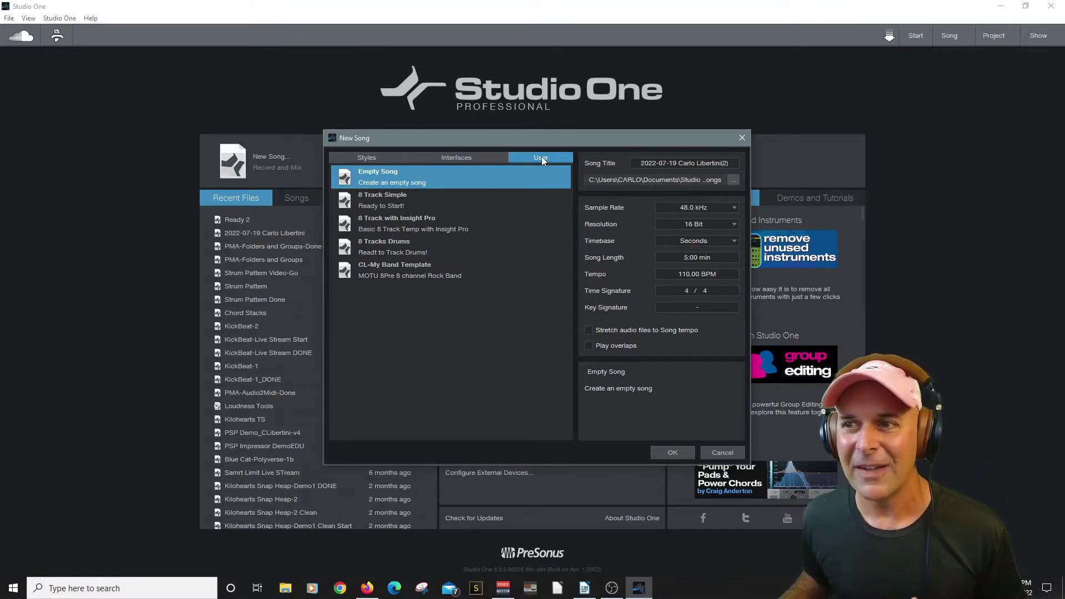
click(367, 159)
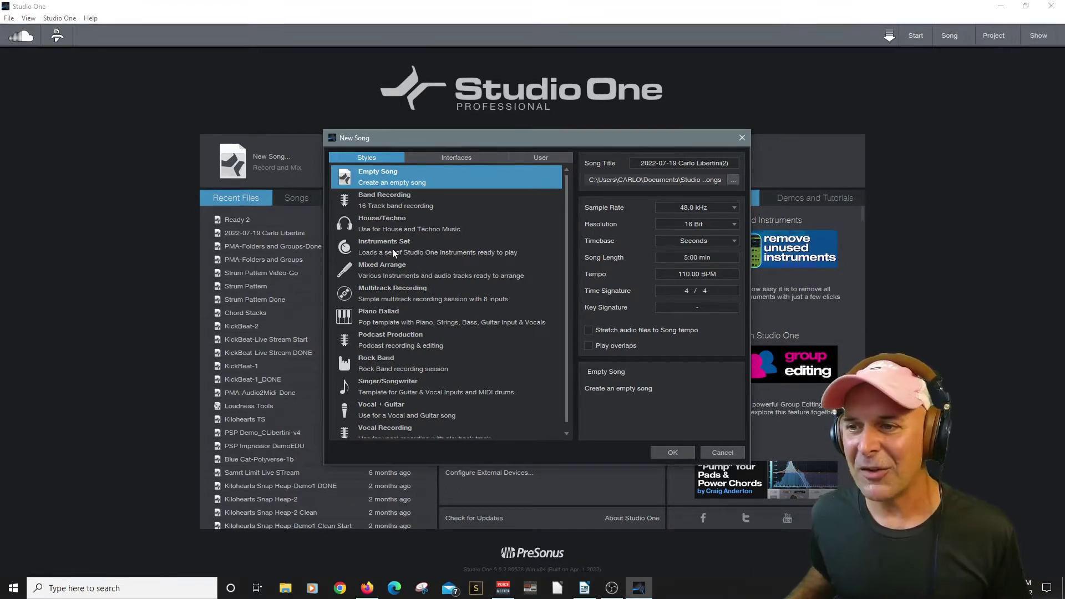
click(382, 291)
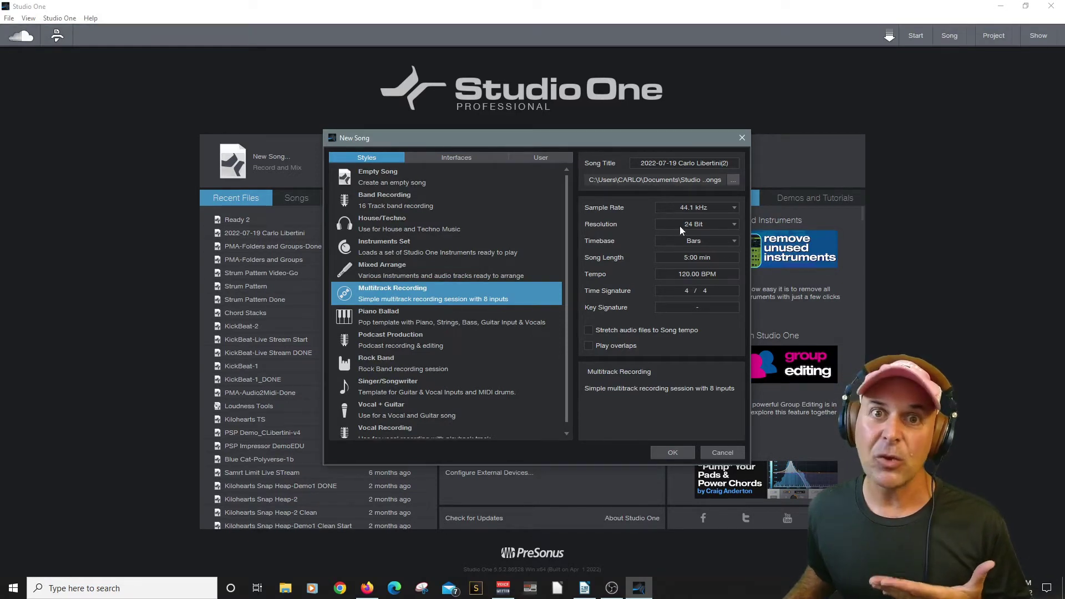
- Set the sample rate to 48.0 kHz, title the song 'Hello', and create it
click(734, 208)
click(706, 229)
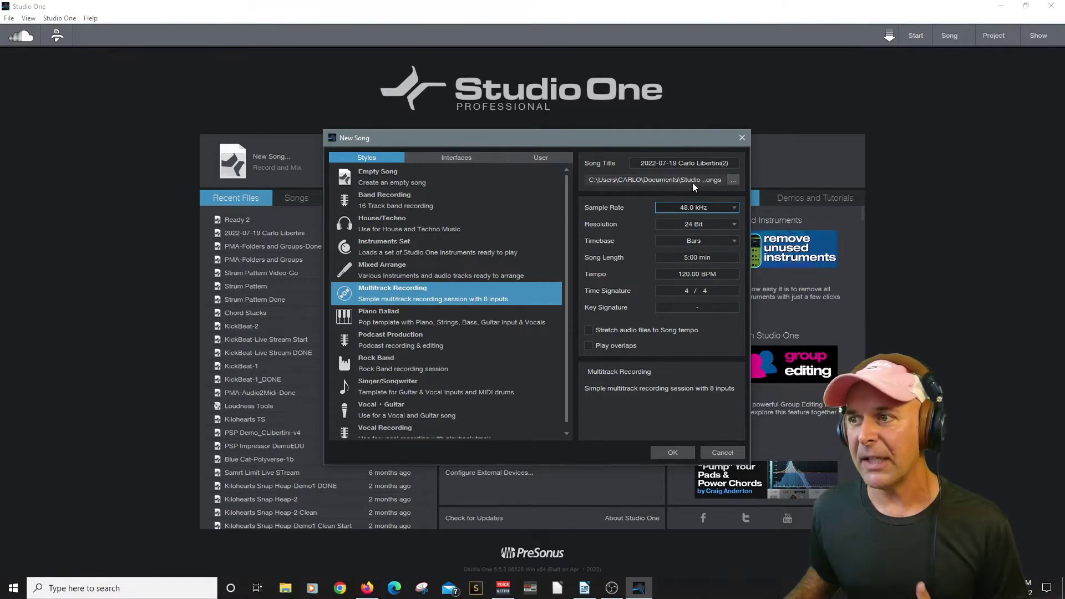
click(697, 163)
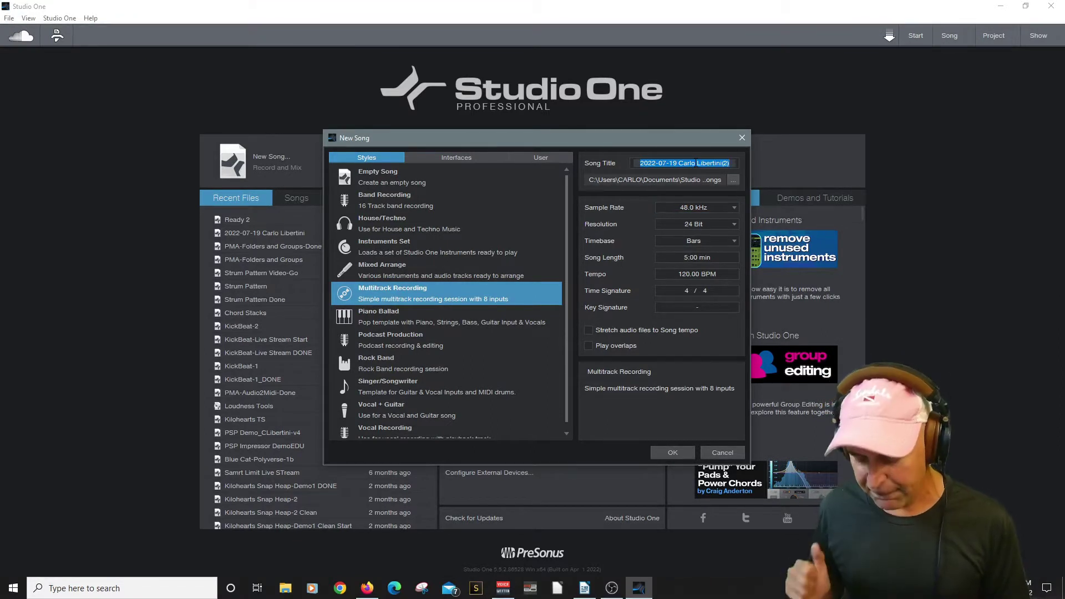
text(Hello)
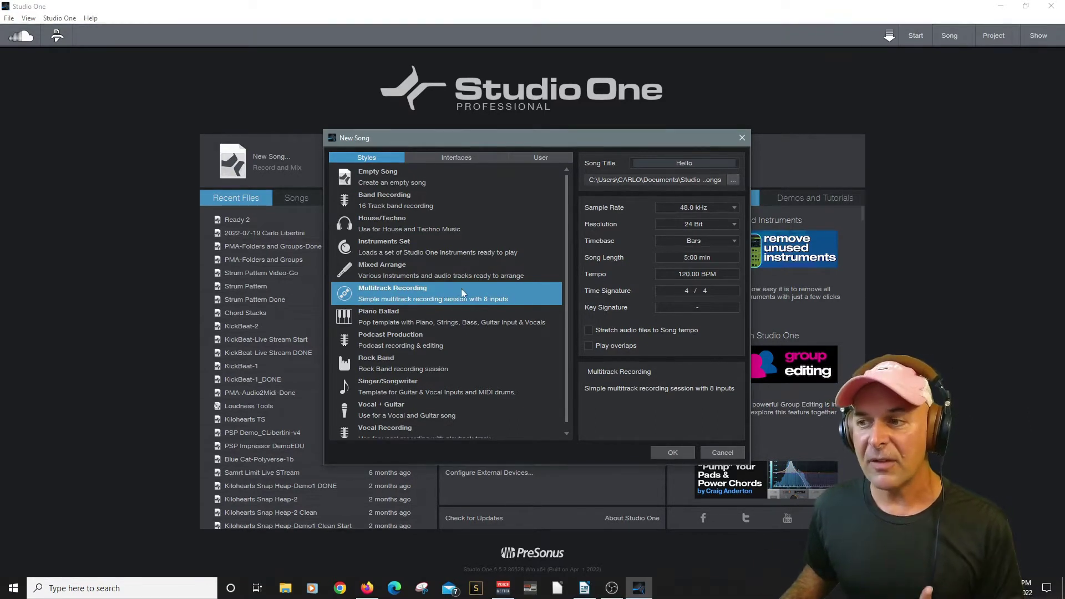
click(671, 447)
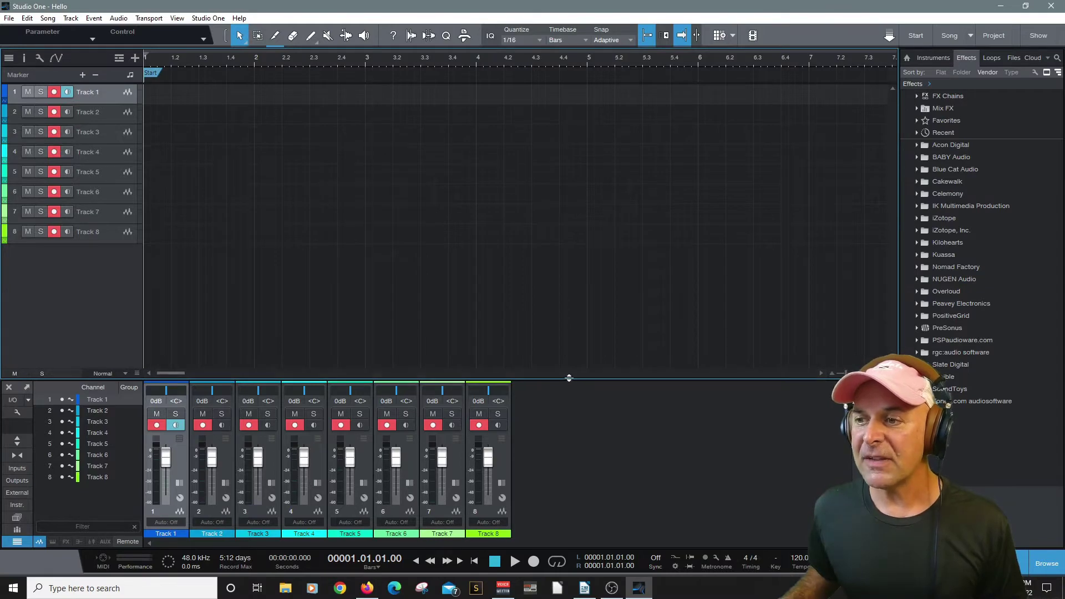
- Enlarge the mixer and set the eight tracks to Medium height to reveal input routing
drag(568, 378, 568, 326)
click(120, 319)
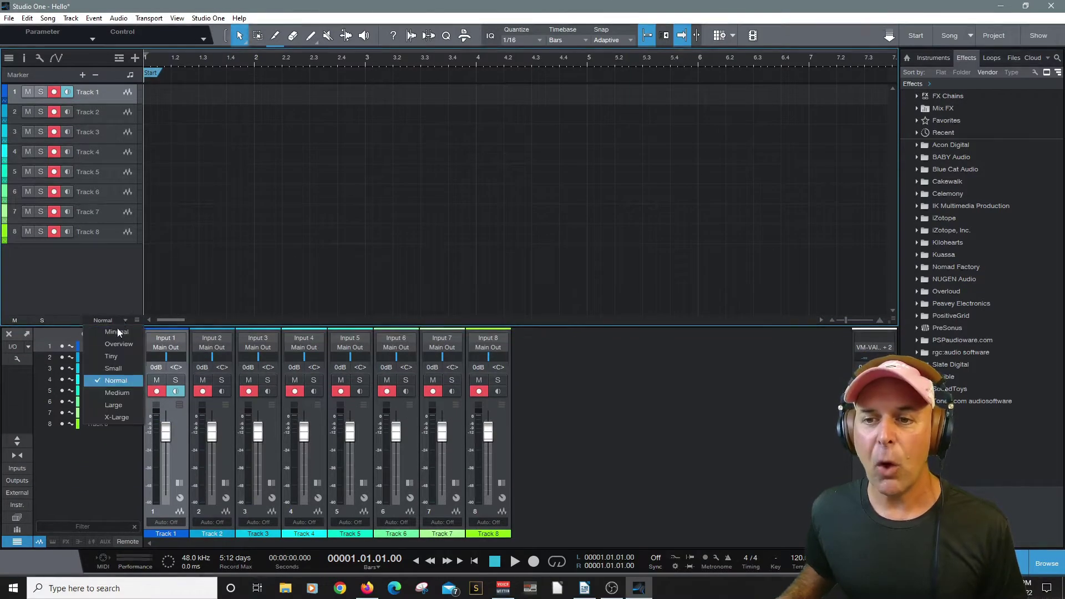
click(120, 395)
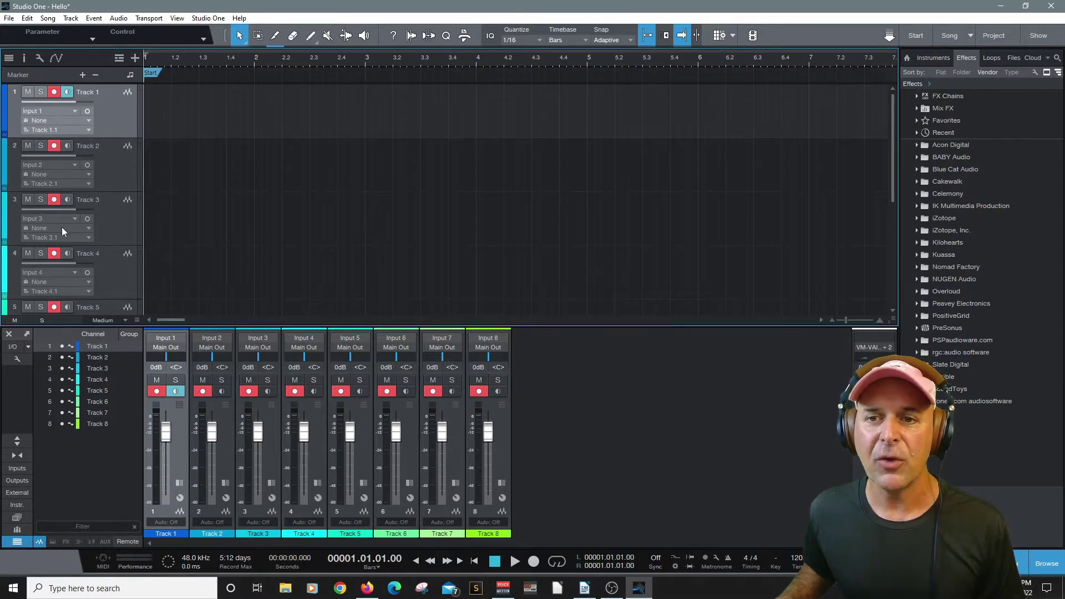
scroll(52, 273, down, 4)
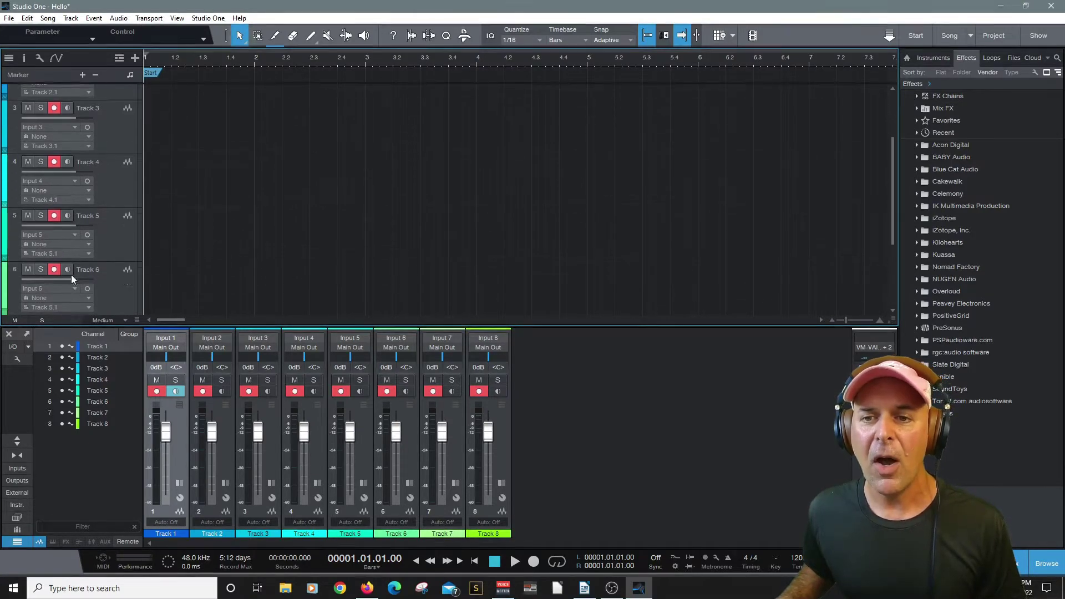
scroll(71, 275, down, 1)
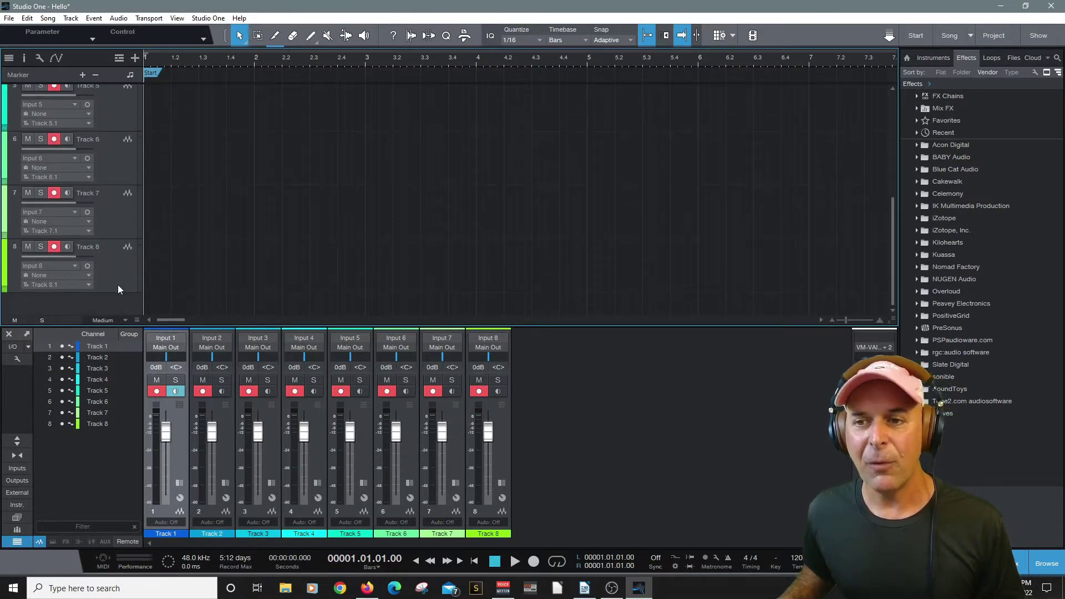
scroll(117, 249, up, 5)
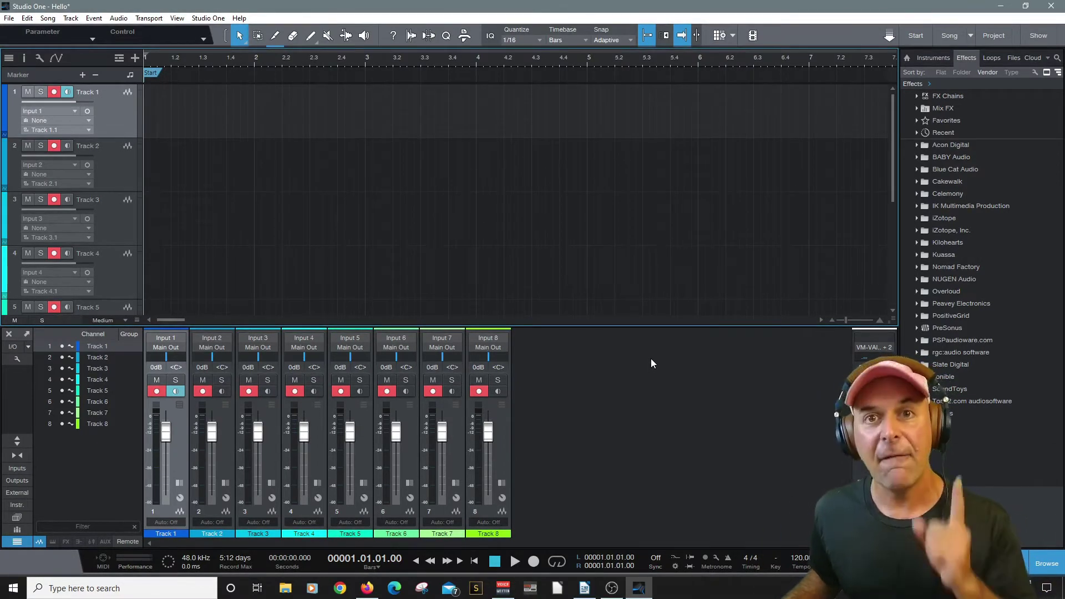
- Bring up the File menu's song commands
click(8, 18)
click(107, 5)
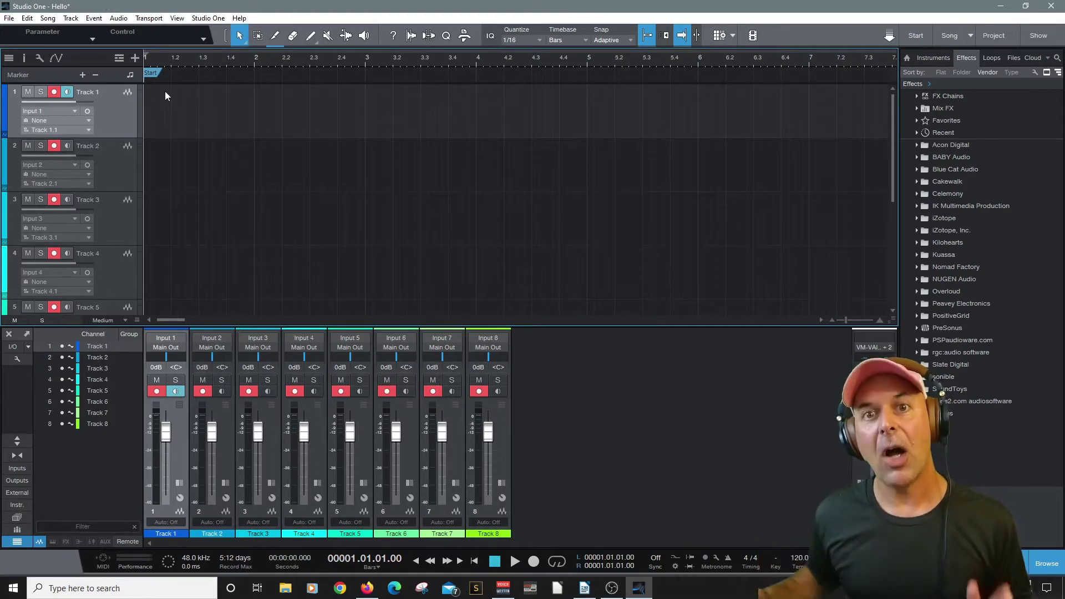
click(10, 20)
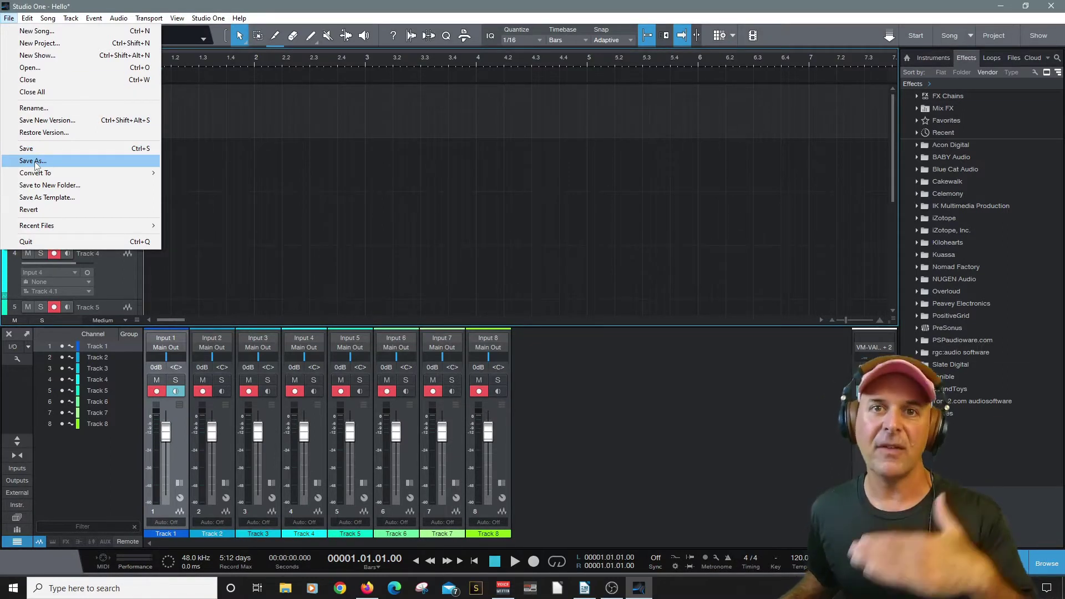
- Close Hello without saving and begin another new song from the Start page
click(31, 80)
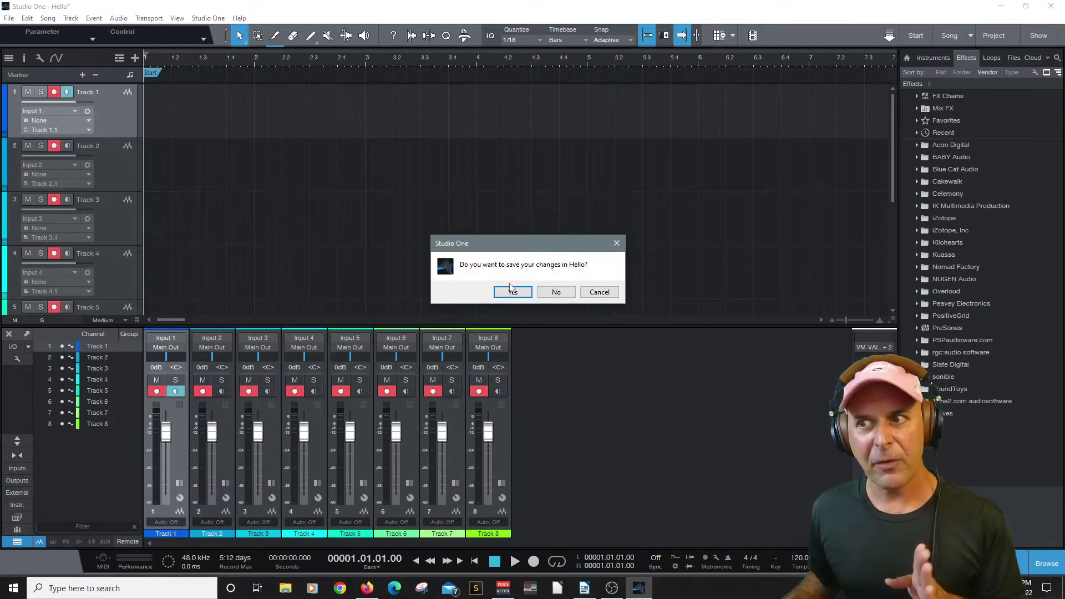
click(563, 299)
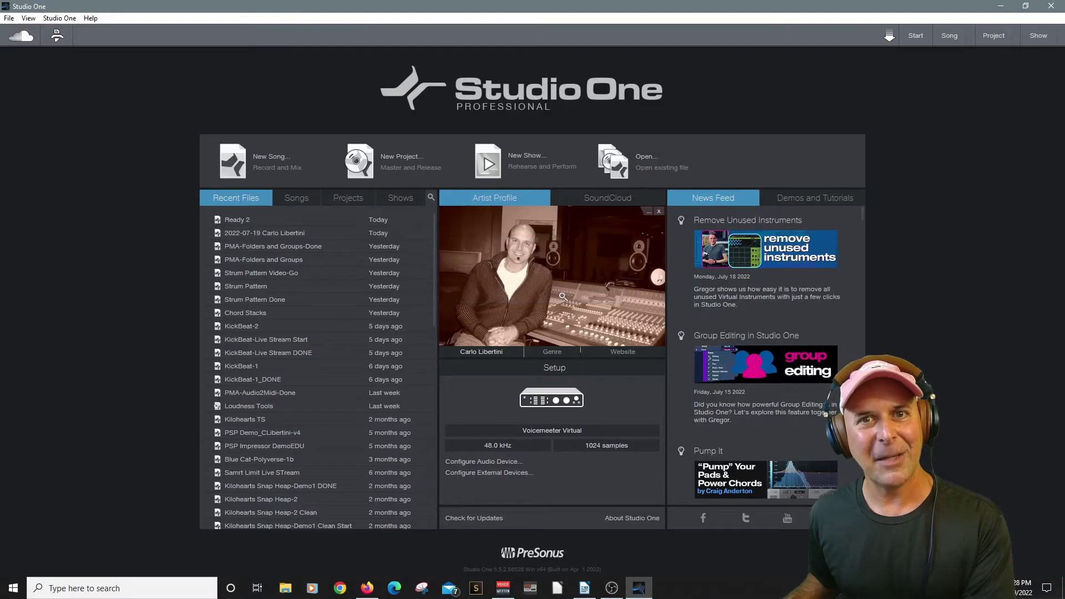
click(269, 157)
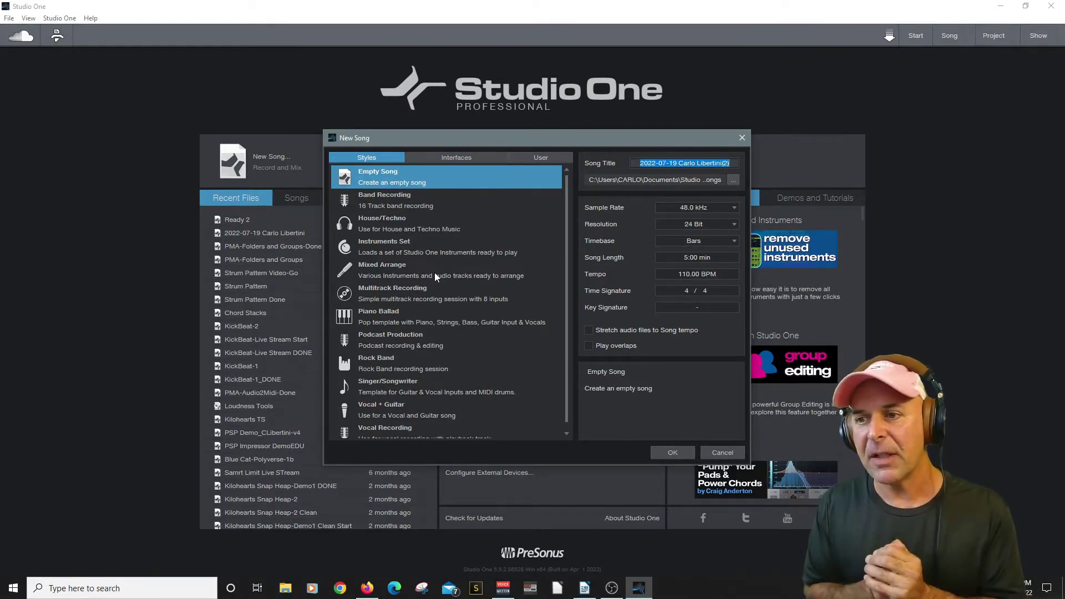
- Choose the Piano Ballad style at a 48.0 kHz sample rate and create the song
click(405, 313)
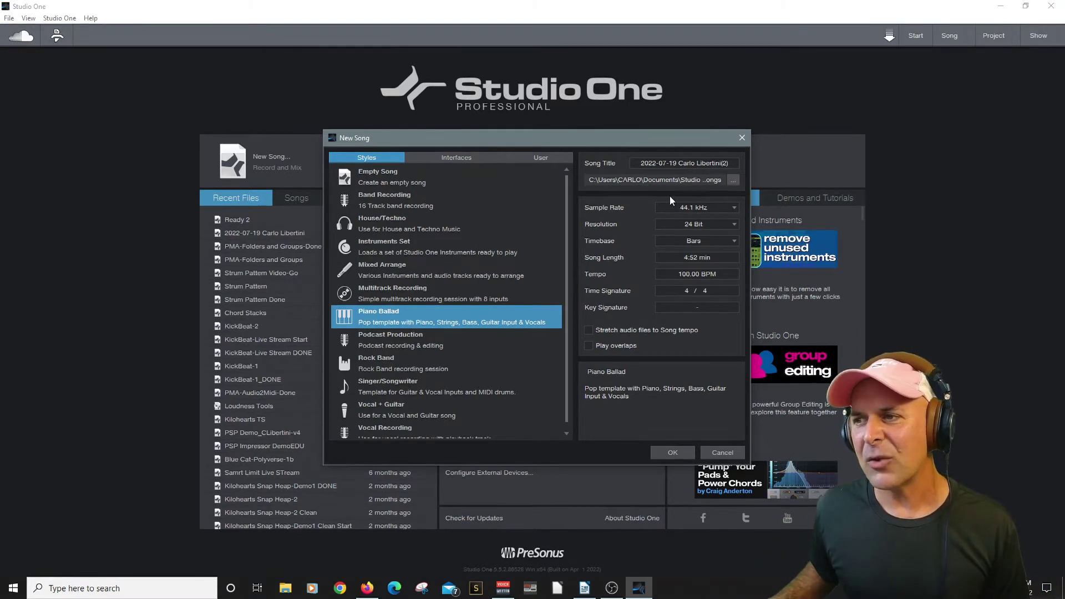
click(690, 208)
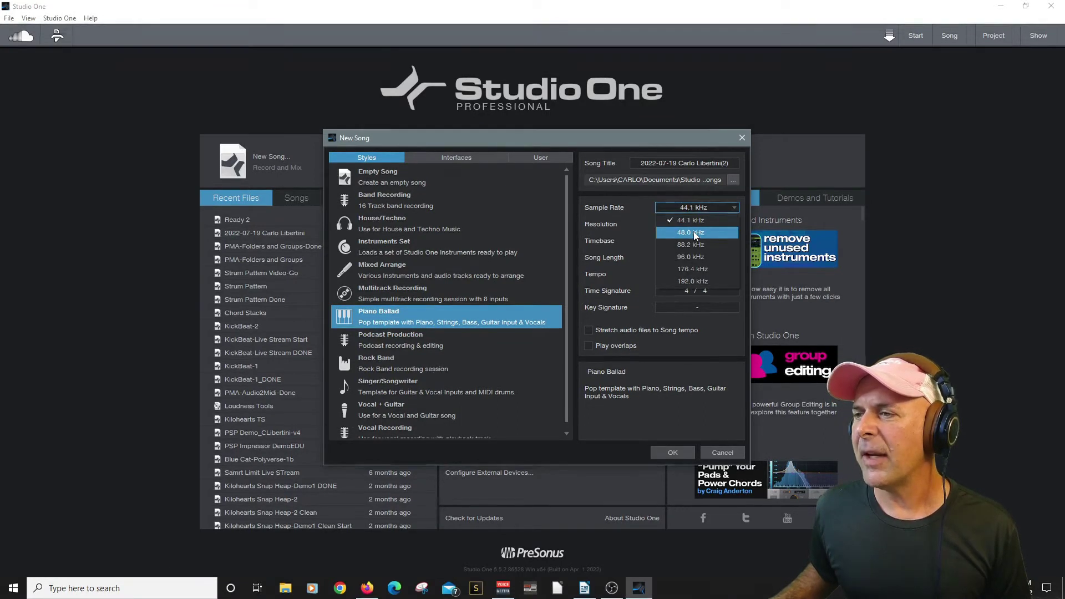
click(693, 232)
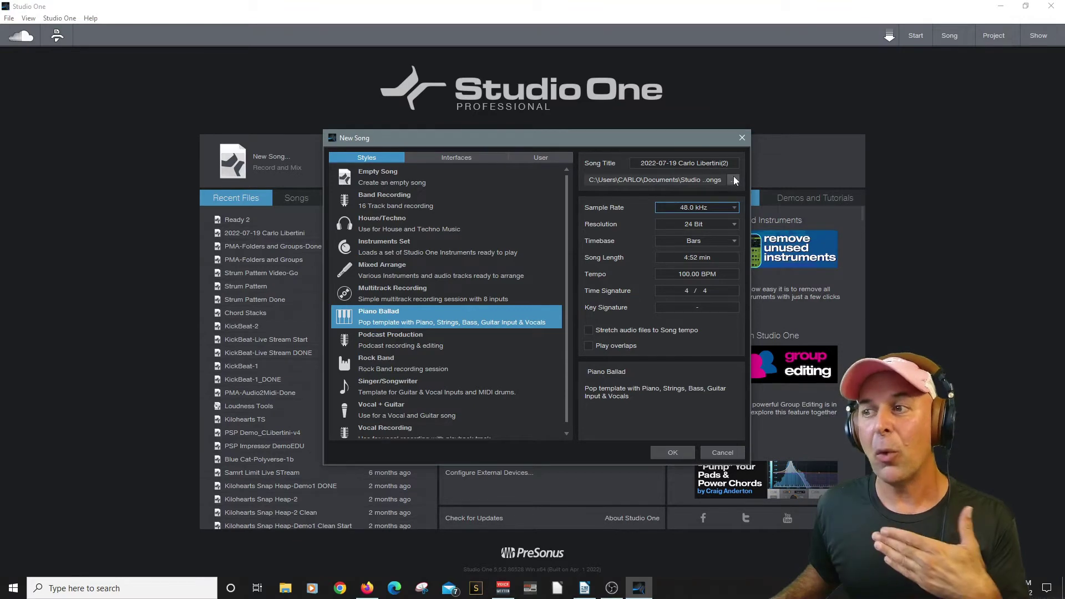
click(673, 452)
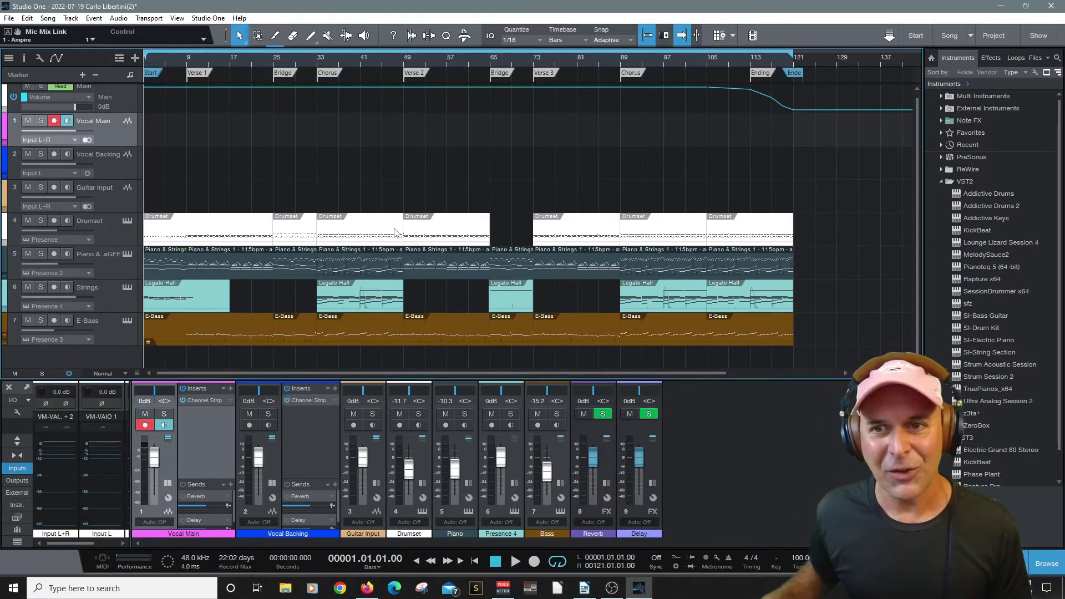
- Arm the Drumset track and inspect its Presence XT, Piano & Strings, Legato Hall and Fingered Bass sounds
click(110, 221)
click(53, 221)
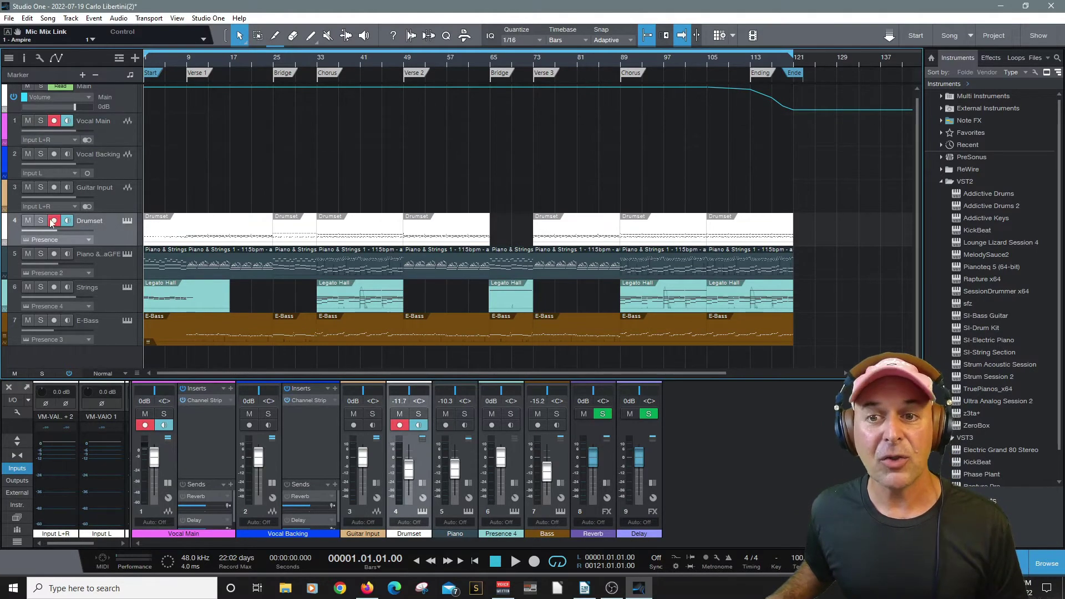
click(126, 221)
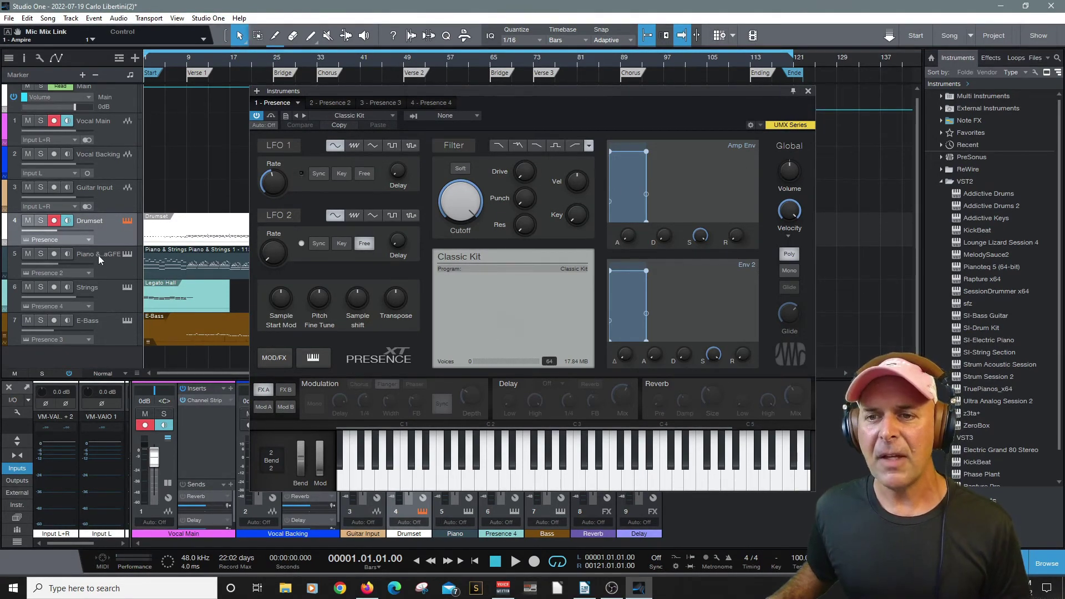
click(126, 254)
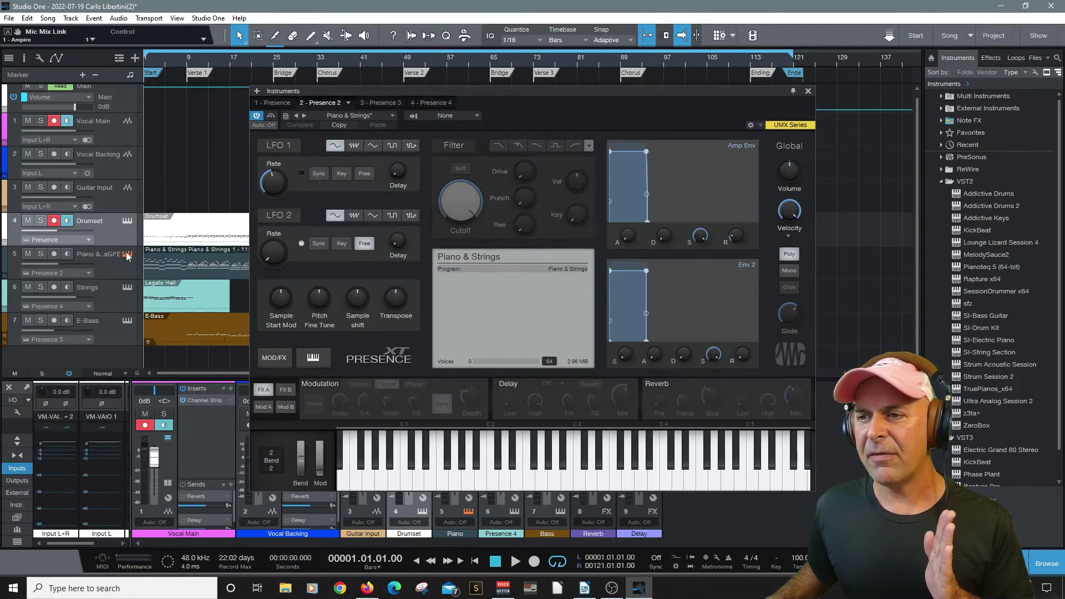
click(127, 287)
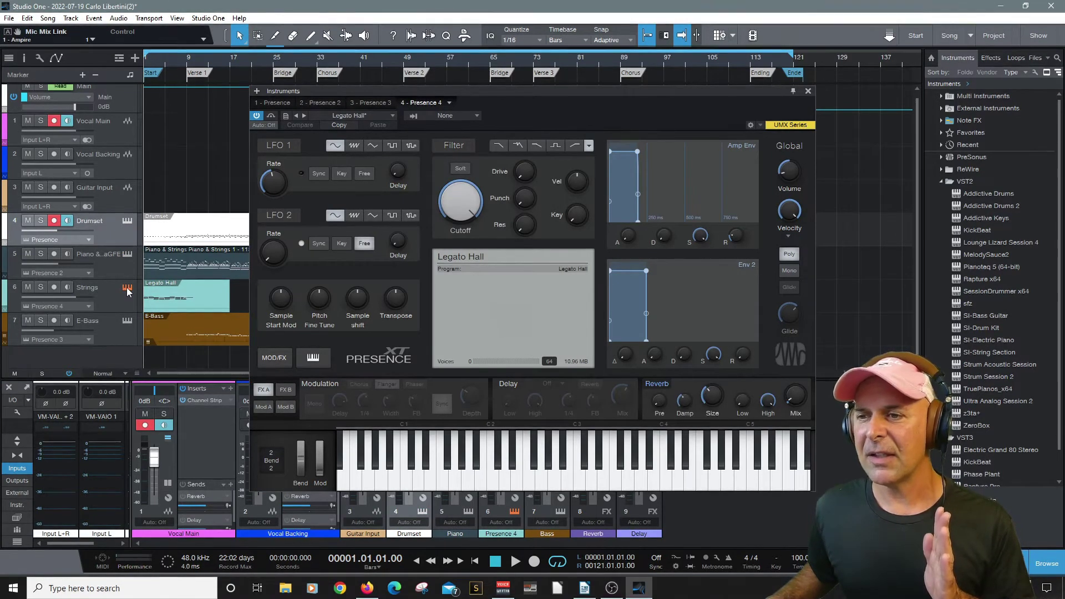
click(127, 322)
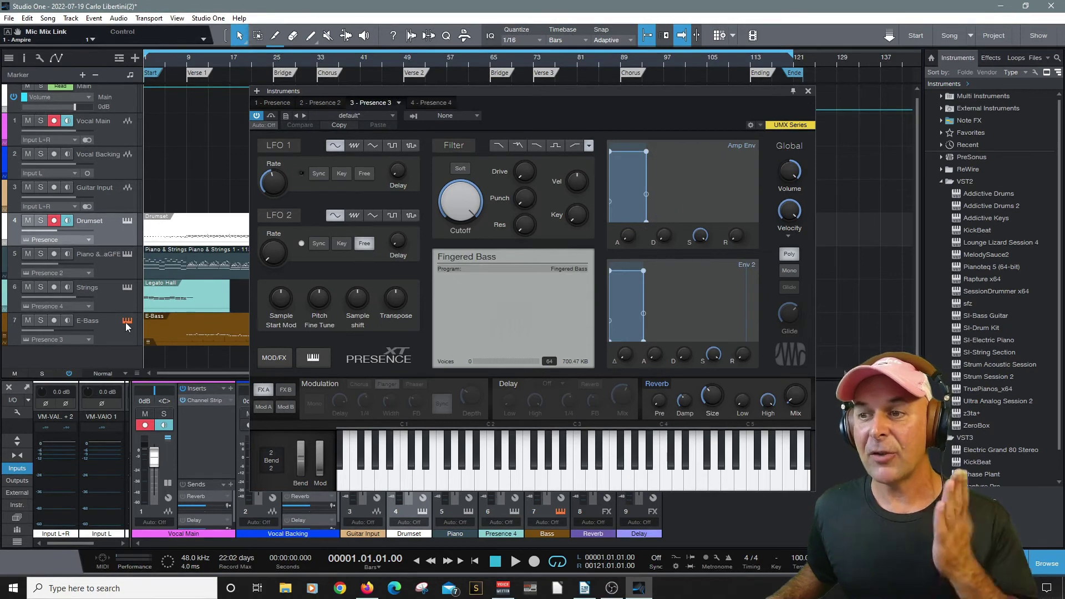
click(808, 91)
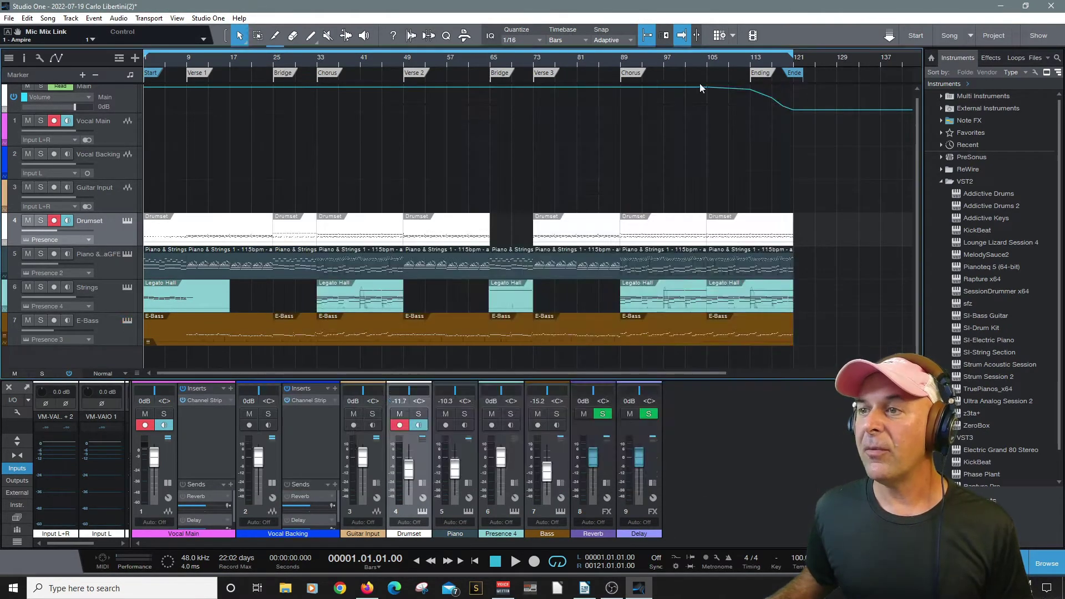
- Play the song from bar 74, then stop playback
click(538, 59)
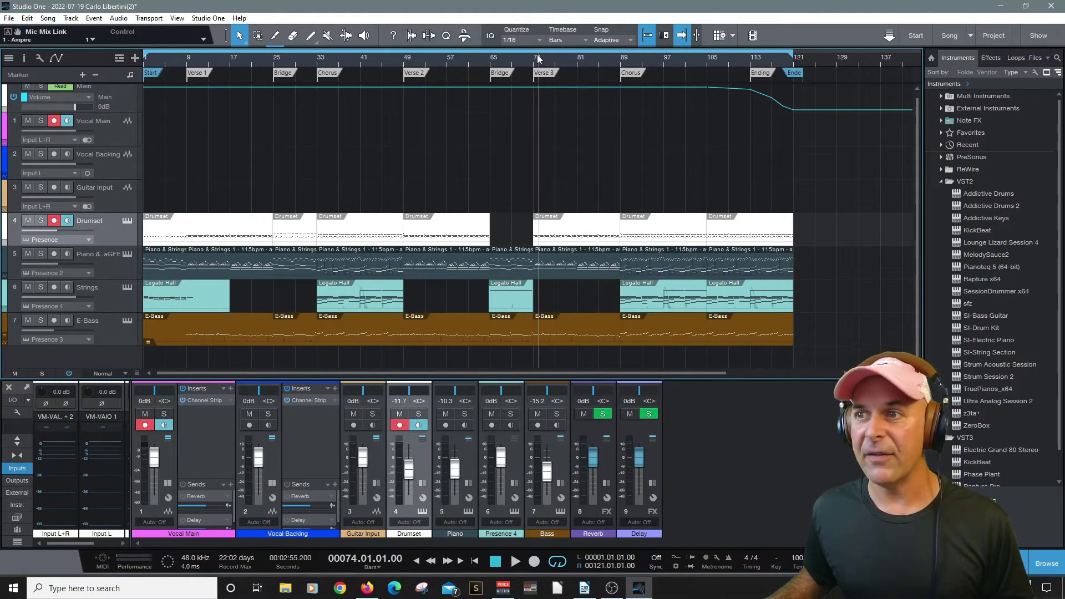
key(space)
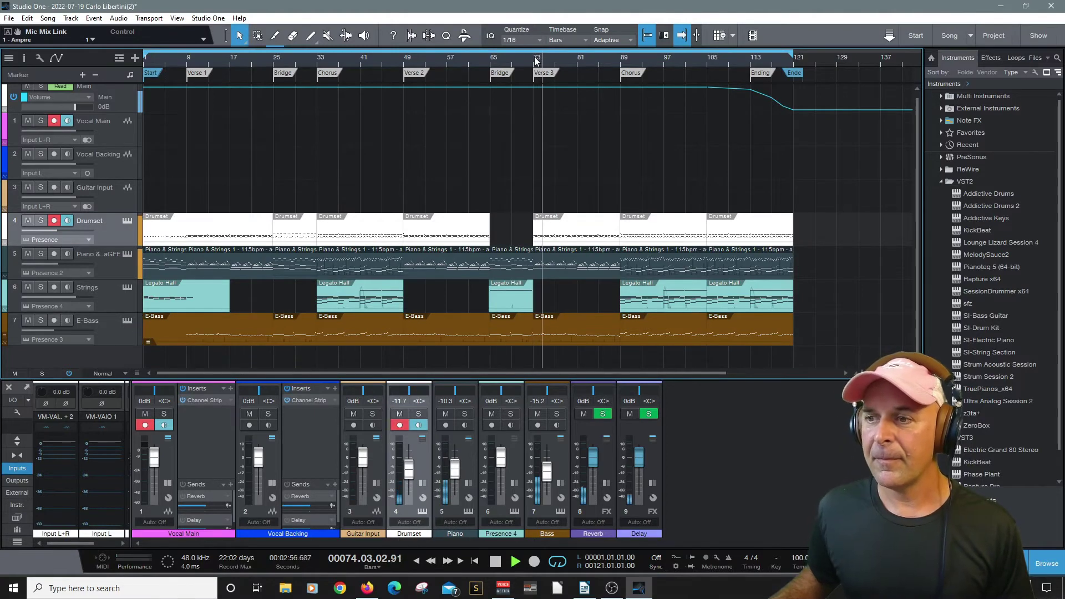
key(space)
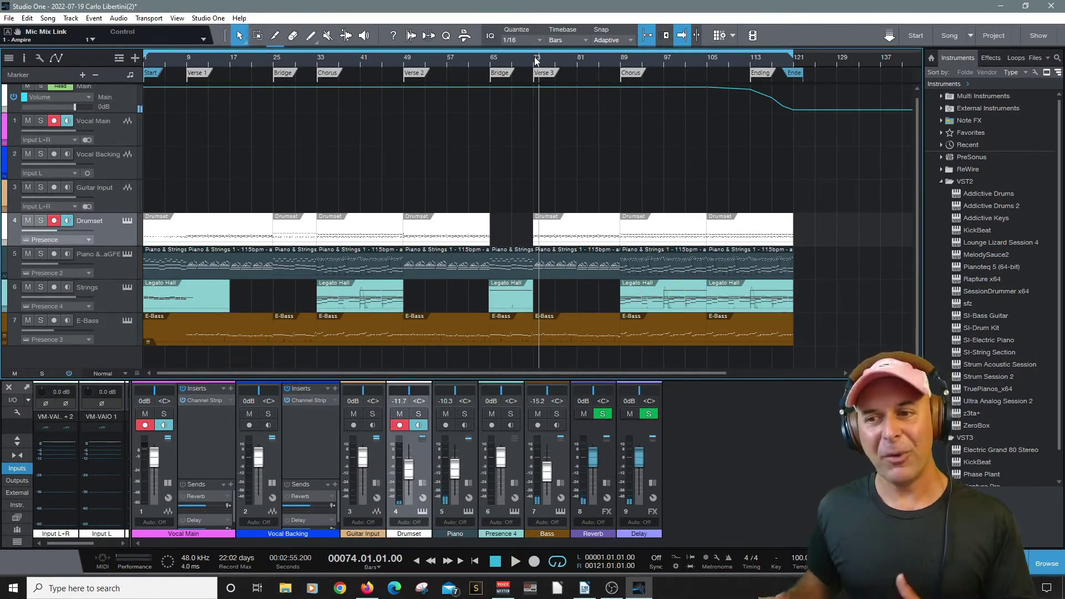
- Make the mixer taller, show inserts and sends, and enlarge the insert and send area
drag(752, 378, 744, 221)
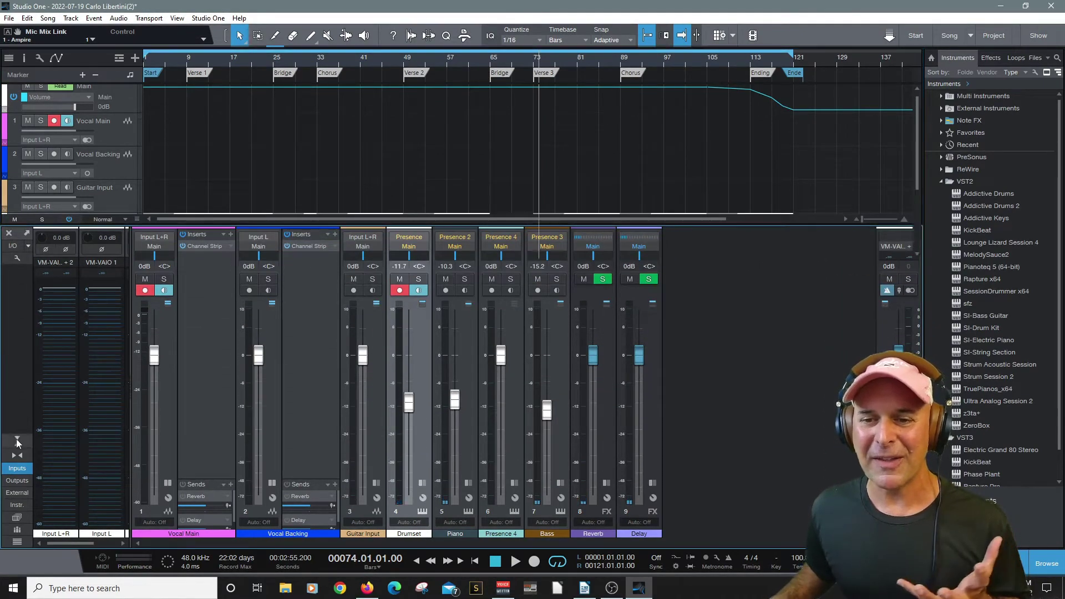
click(18, 440)
drag(577, 255, 577, 180)
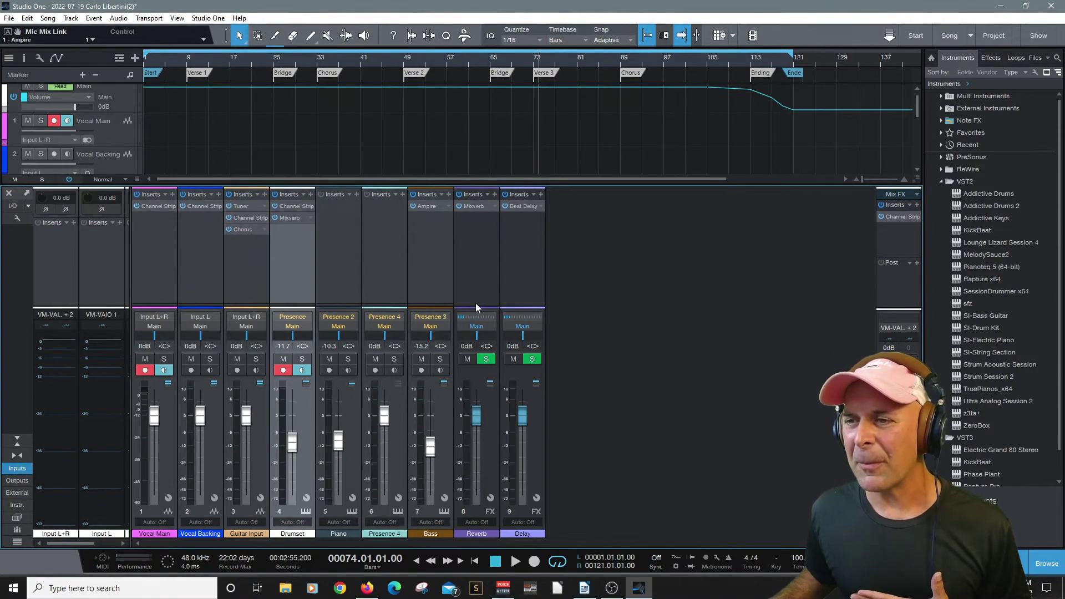
drag(475, 305, 440, 240)
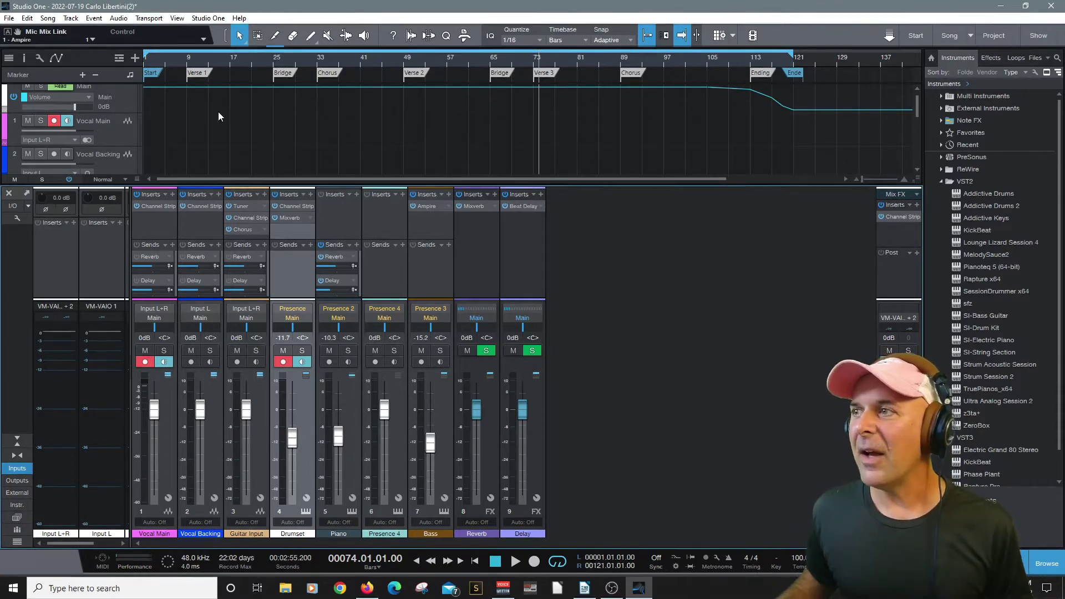
- Close the current song, discarding its unsaved changes
click(8, 17)
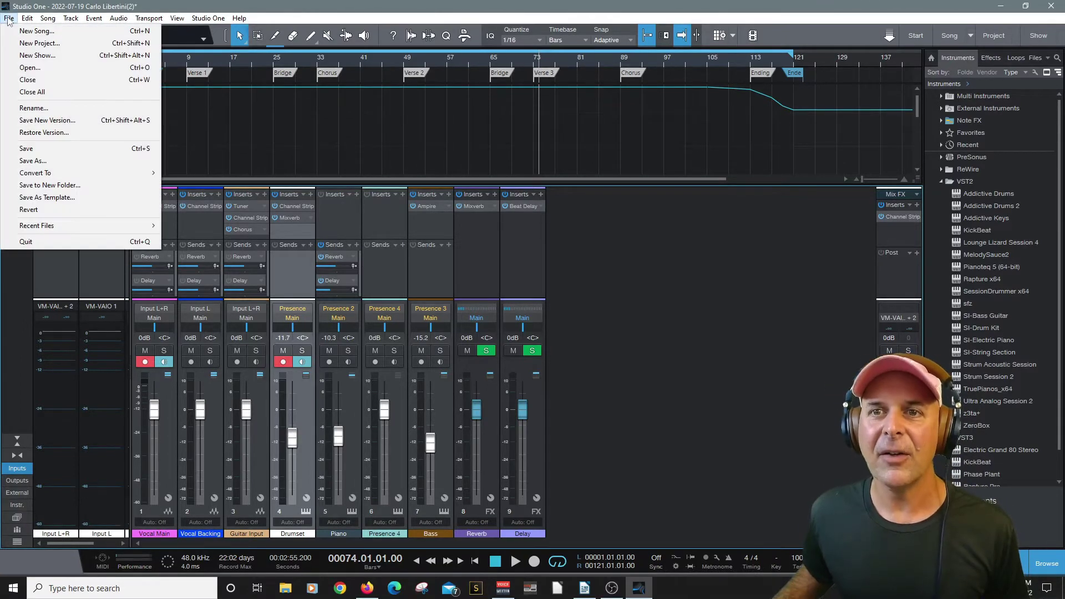
click(31, 80)
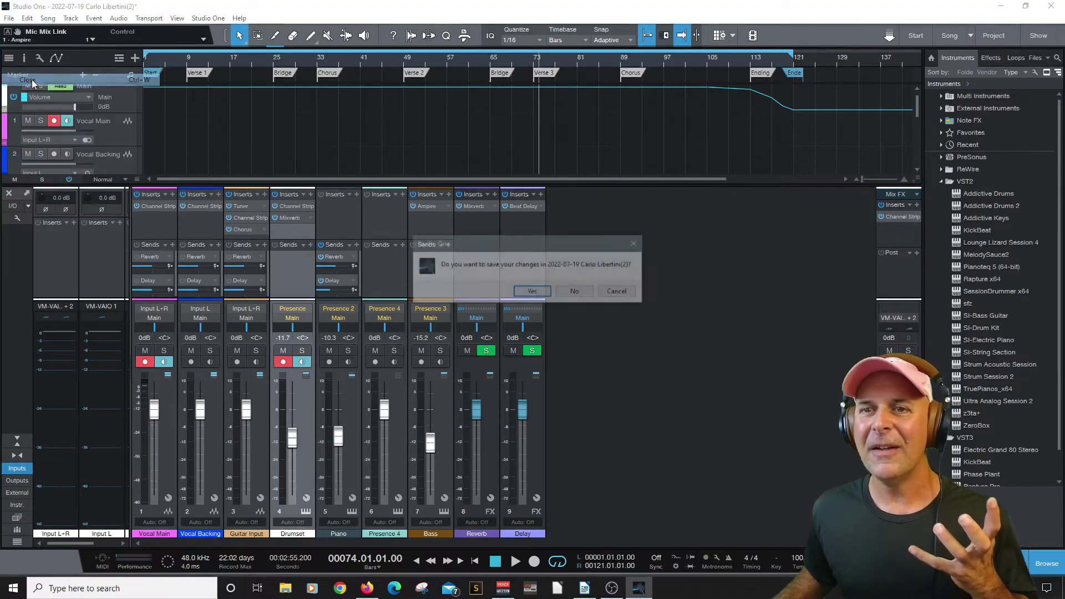
click(583, 297)
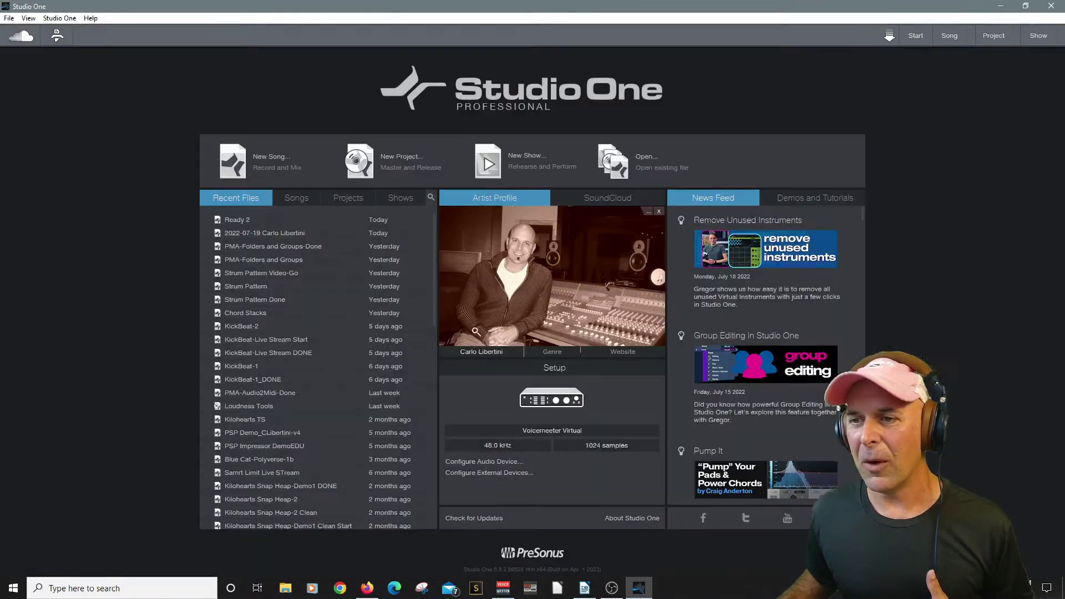
- Start a new song and browse the audio interface templates like AudioBox and Quantum
click(262, 161)
scroll(444, 360, down, 1)
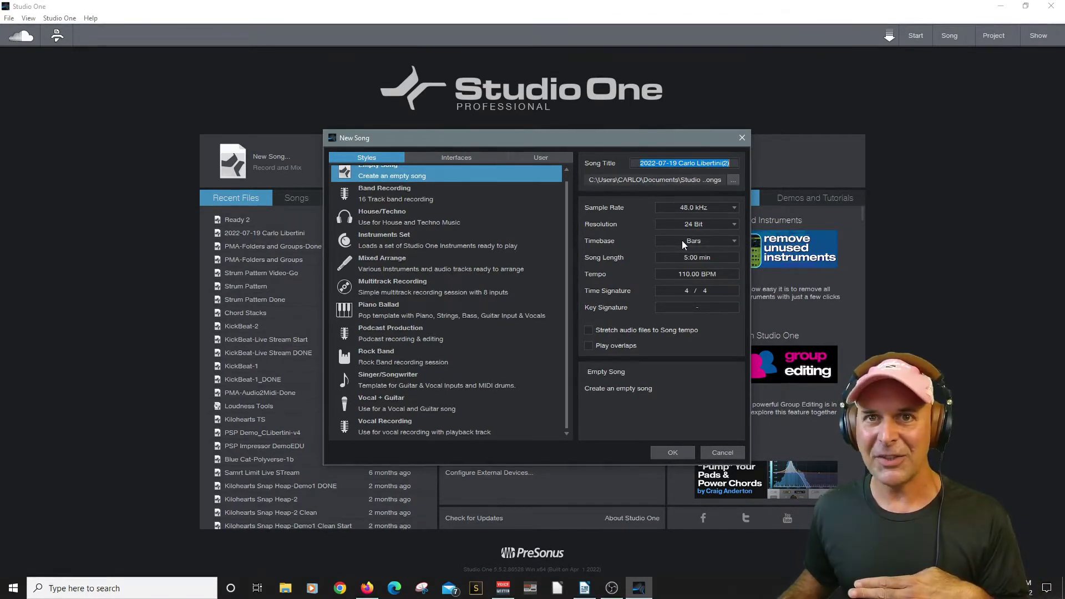
click(455, 158)
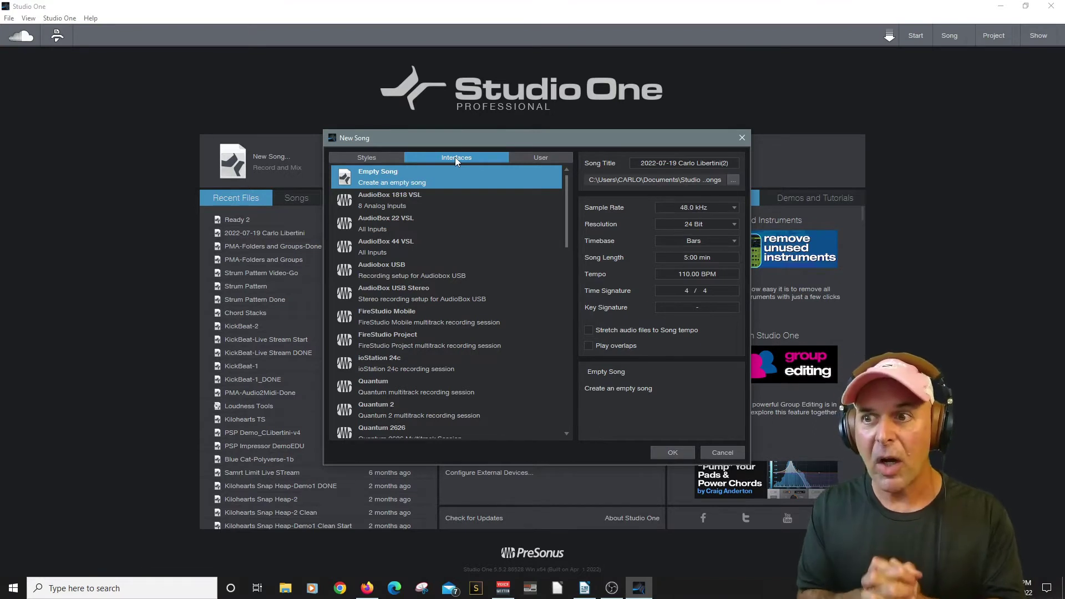
scroll(471, 272, down, 3)
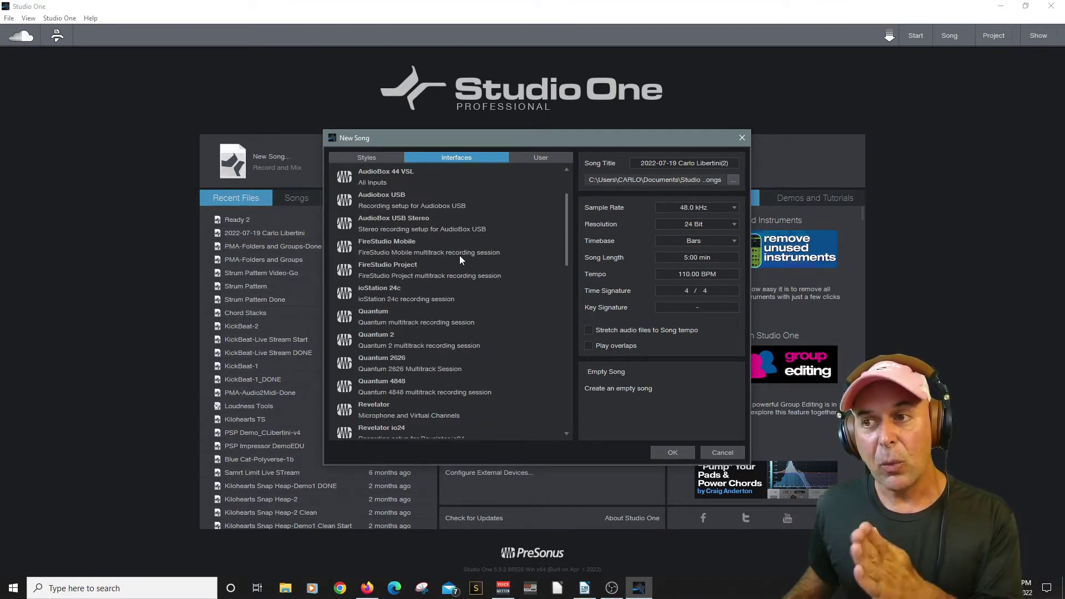
scroll(446, 239, down, 2)
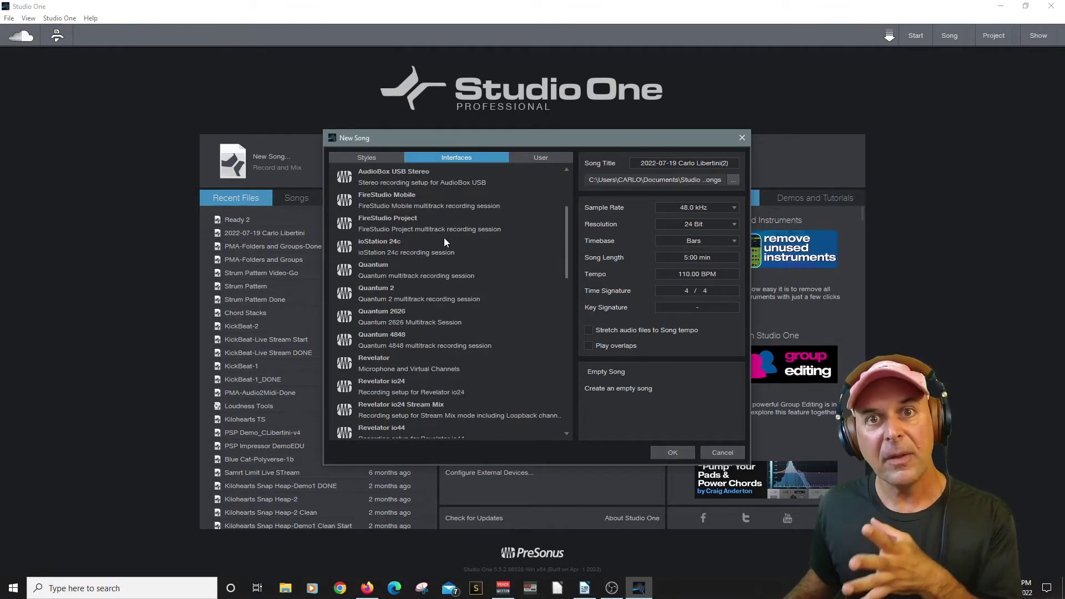
scroll(444, 242, down, 2)
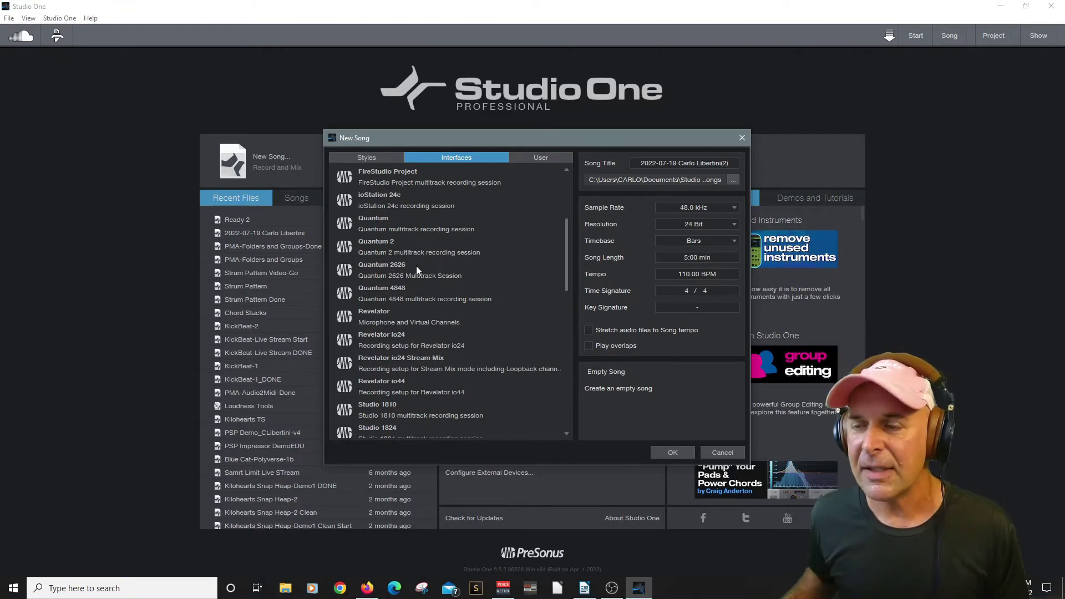
scroll(416, 266, up, 1)
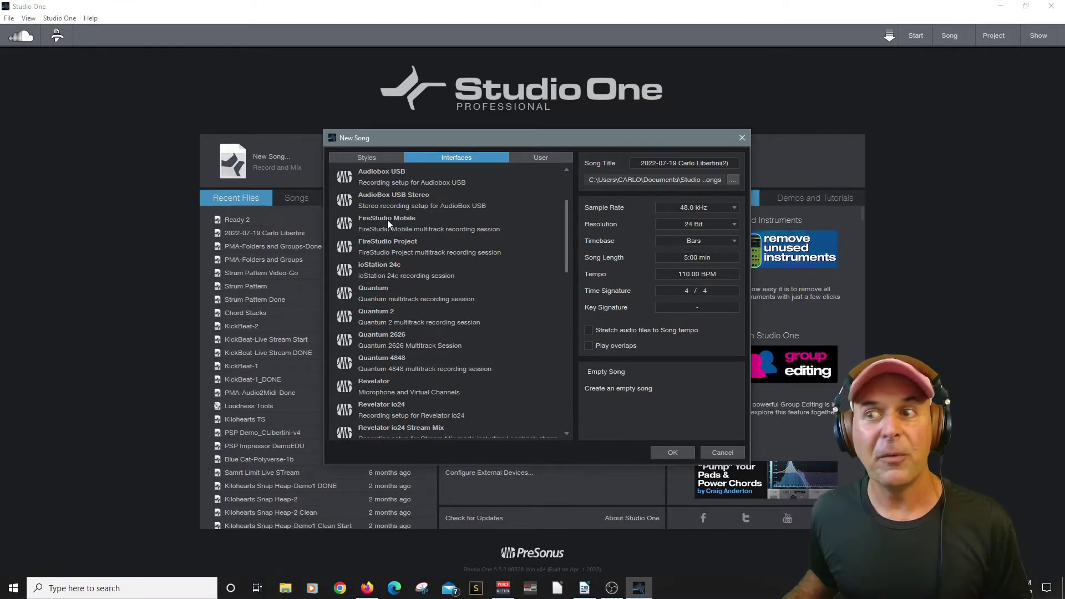
scroll(387, 220, down, 2)
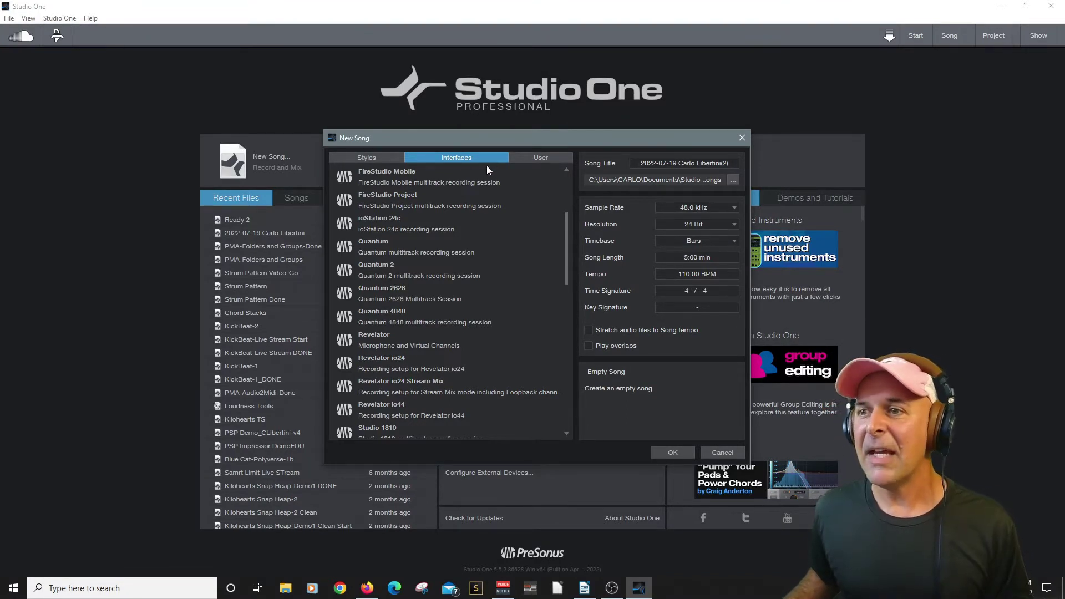
- Keep Empty Song from the User tab, title it 'Working Title', and create it
click(526, 155)
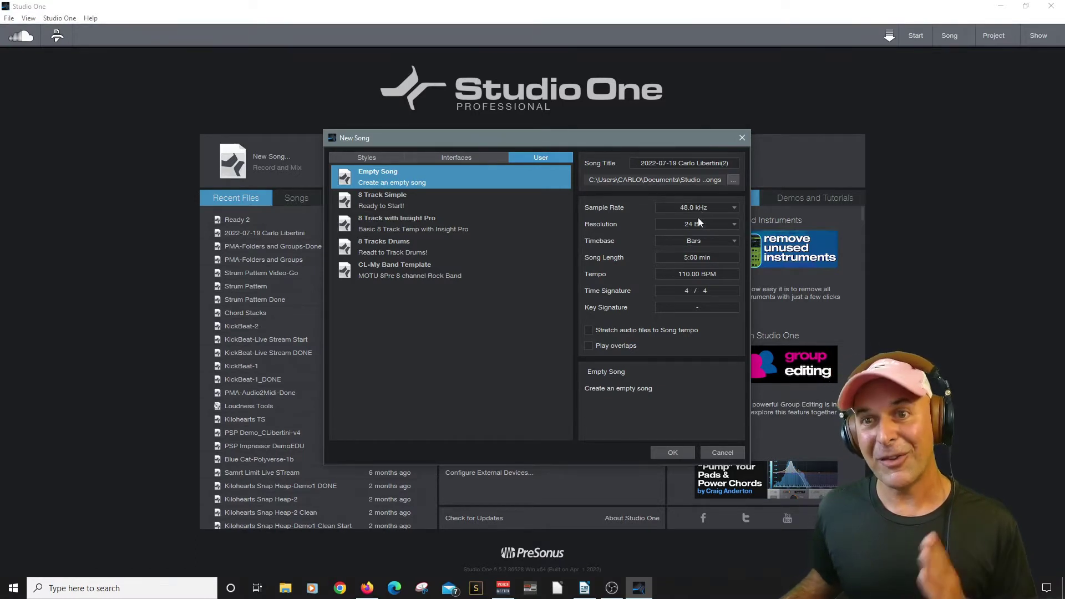
click(711, 163)
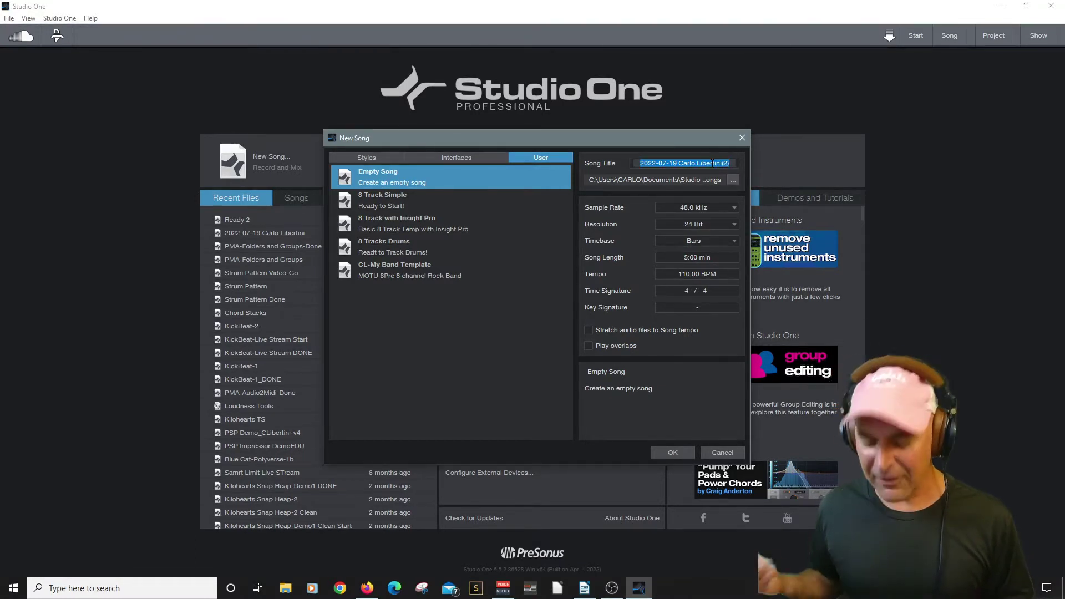
text(Wor)
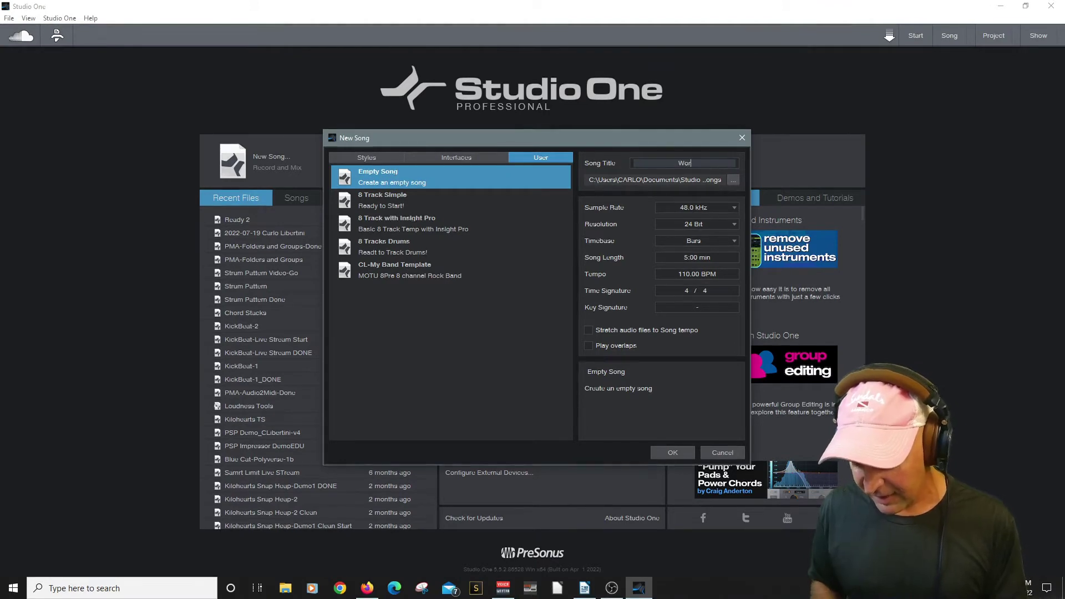
text(king Title)
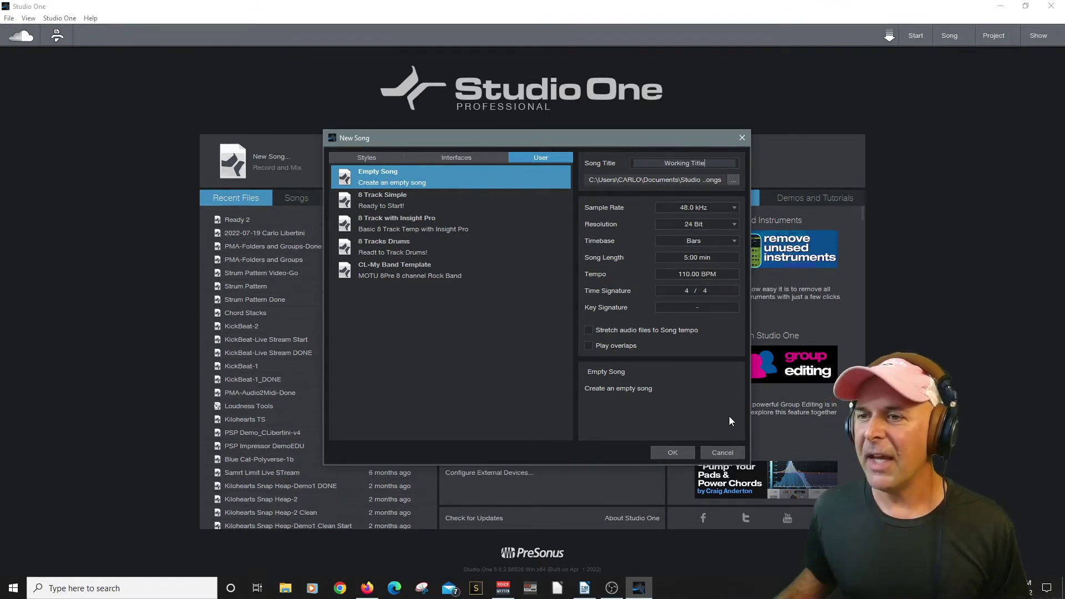
click(679, 453)
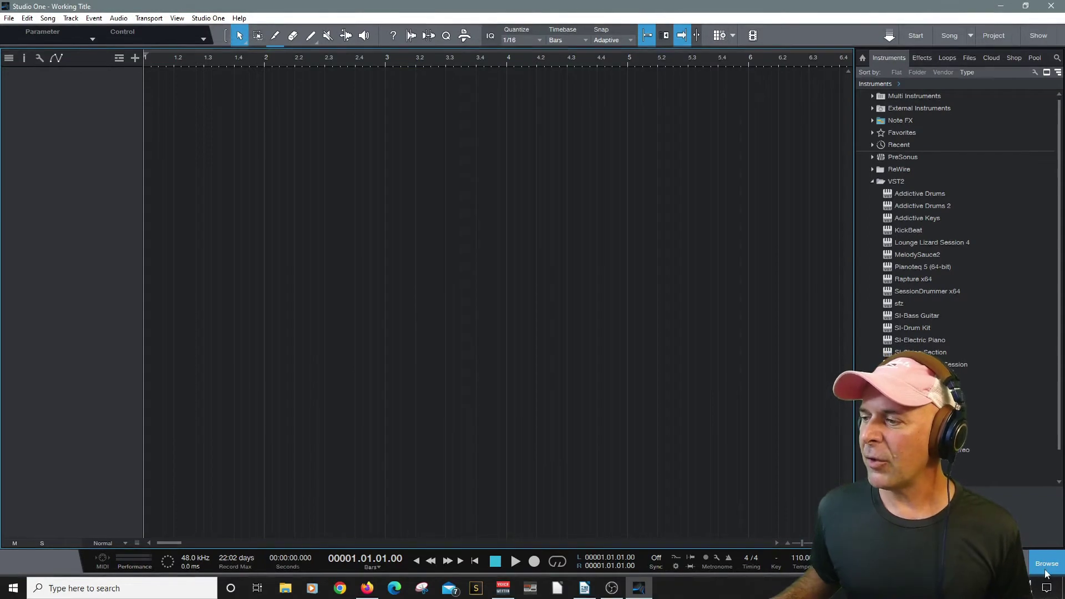
- Close the Browser with F5, then add 8 mono Drums tracks packed into a folder
key(F5)
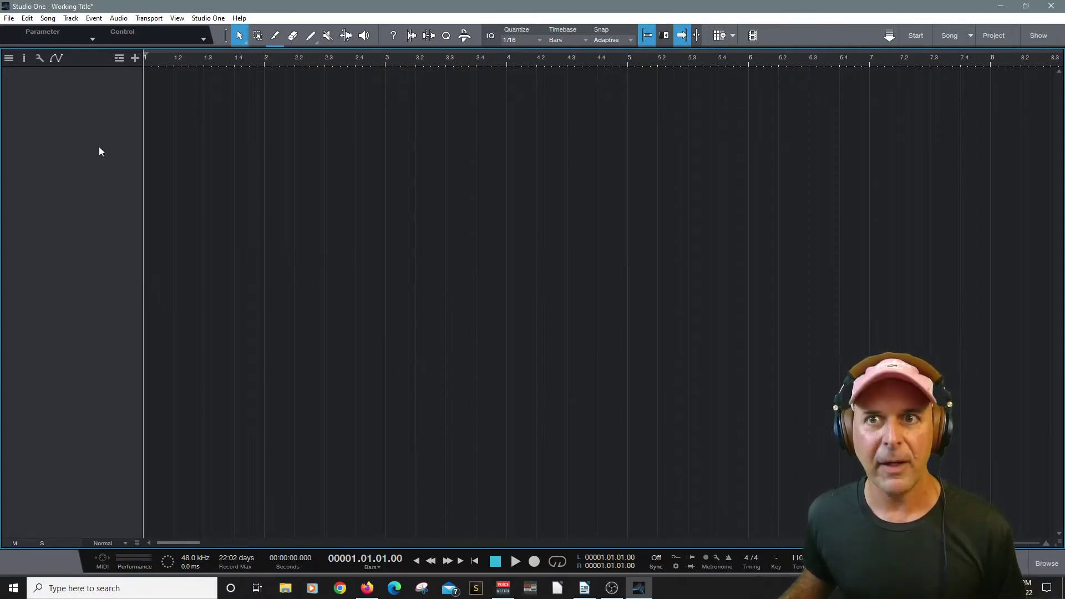
click(134, 58)
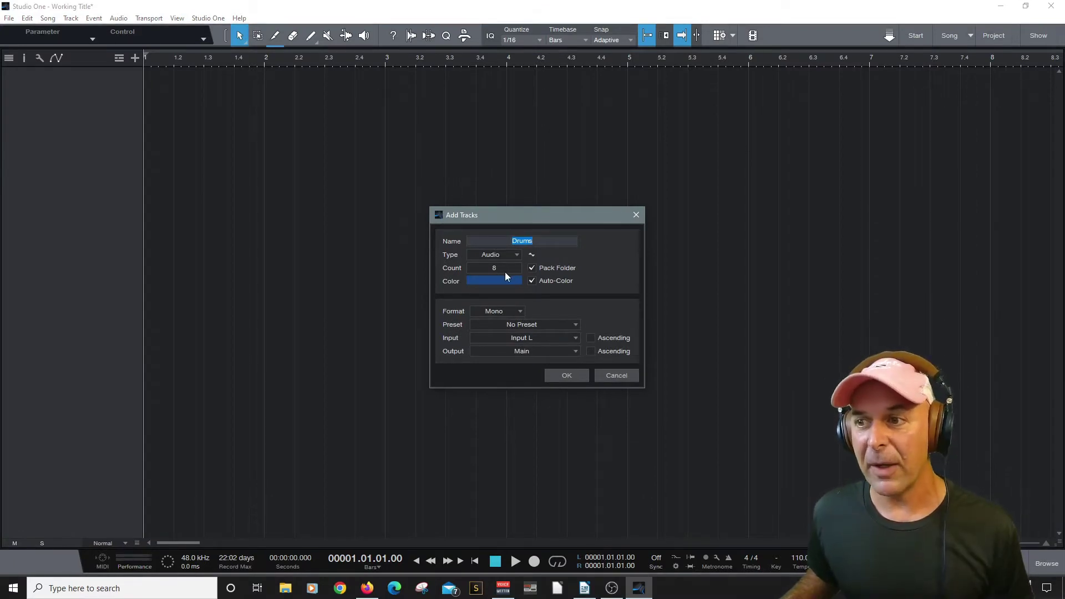
click(531, 269)
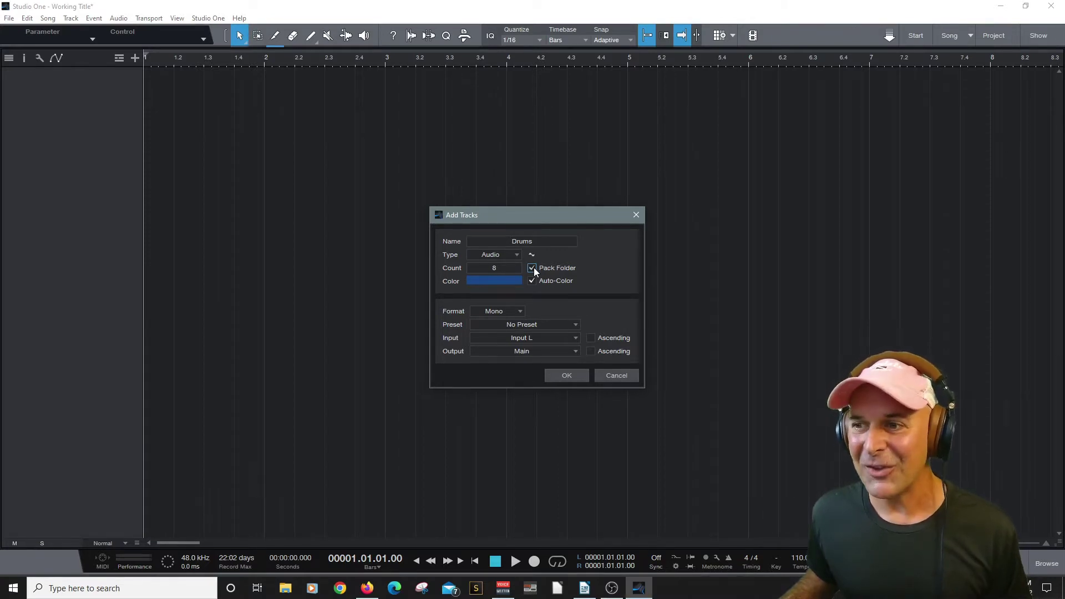
click(515, 312)
click(514, 312)
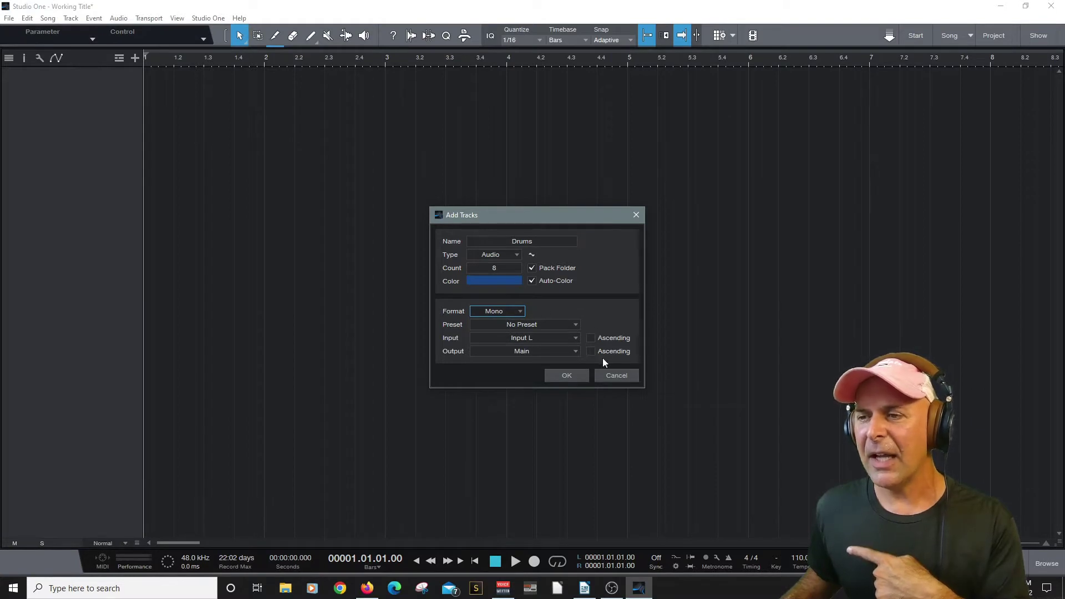
click(579, 374)
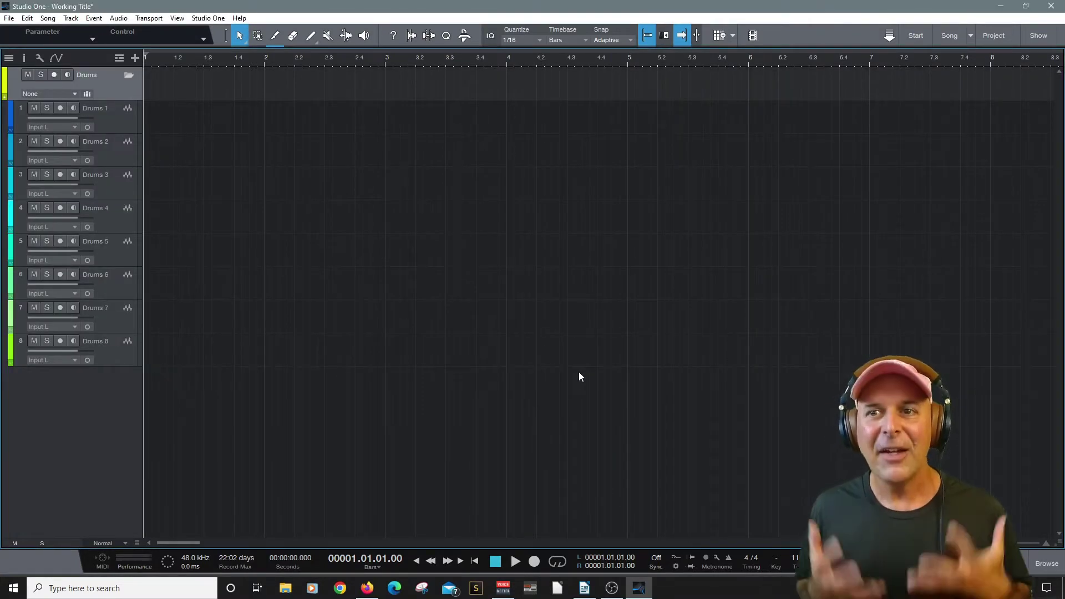
- Colour the Drums folder and its tracks orange, then switch off drum track grouping
click(88, 93)
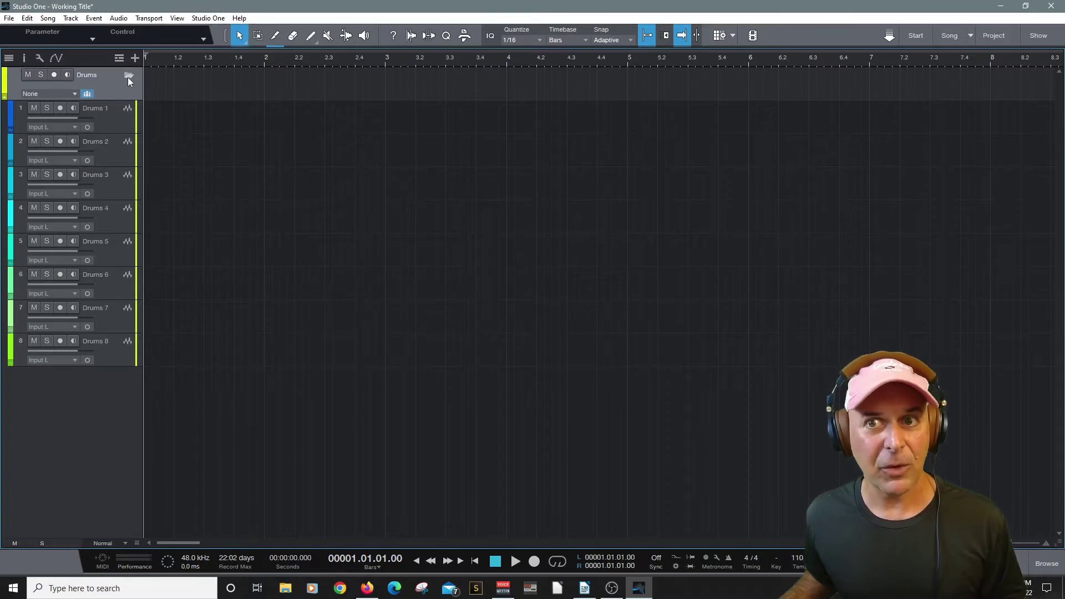
click(6, 78)
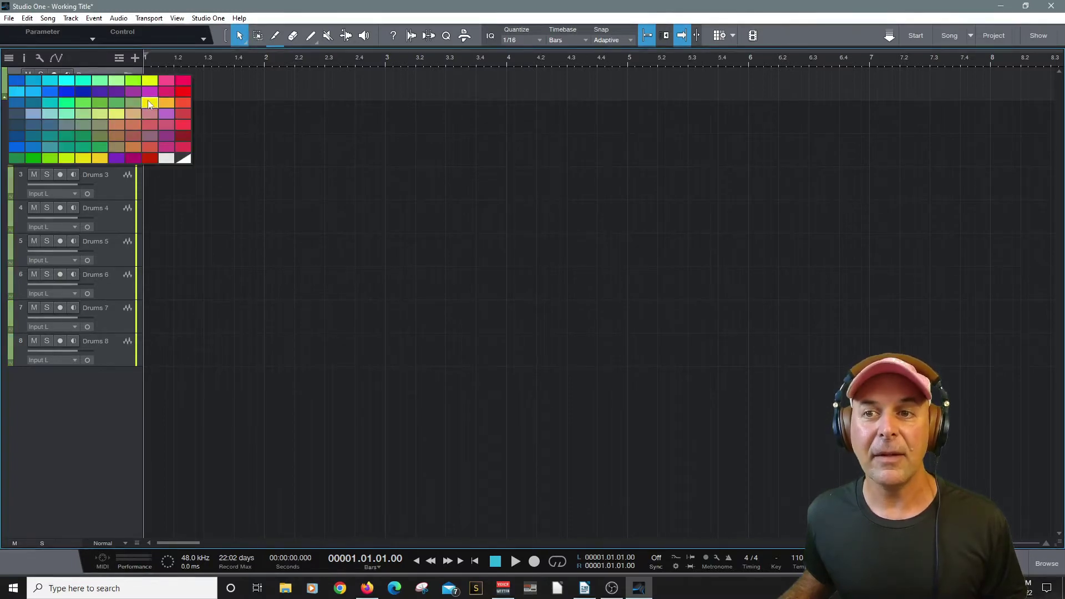
click(166, 102)
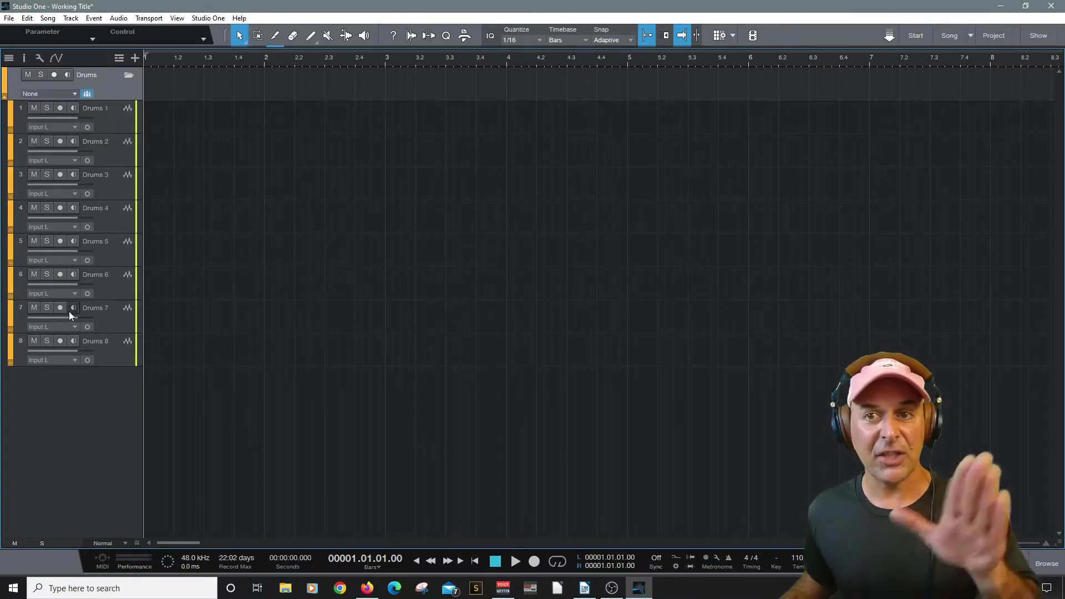
click(88, 94)
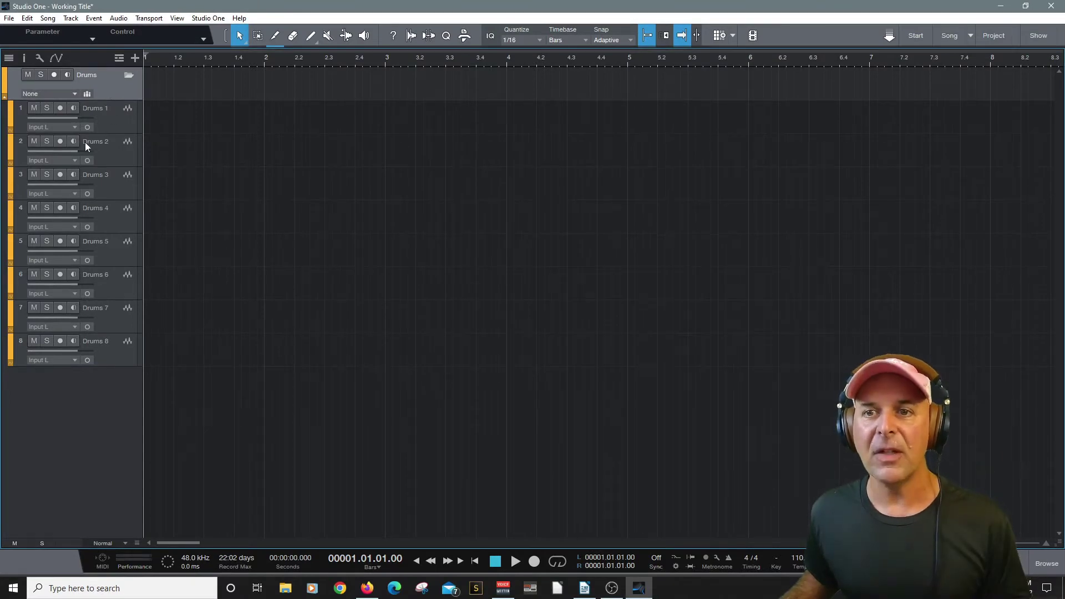
- Confirm Drums 1 records from Input L and rename it OHV L
click(75, 126)
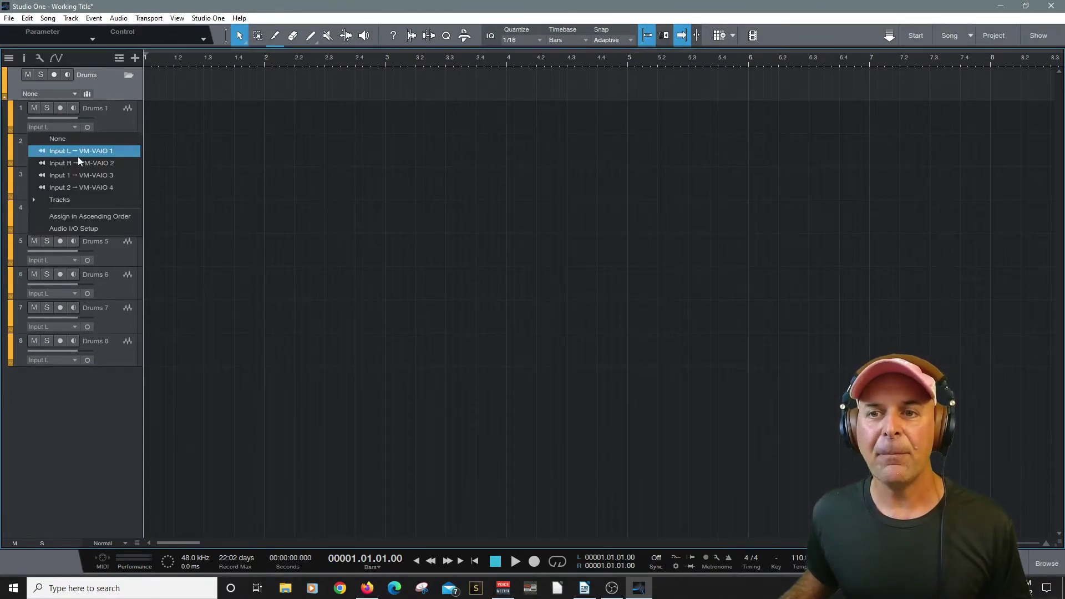
click(76, 149)
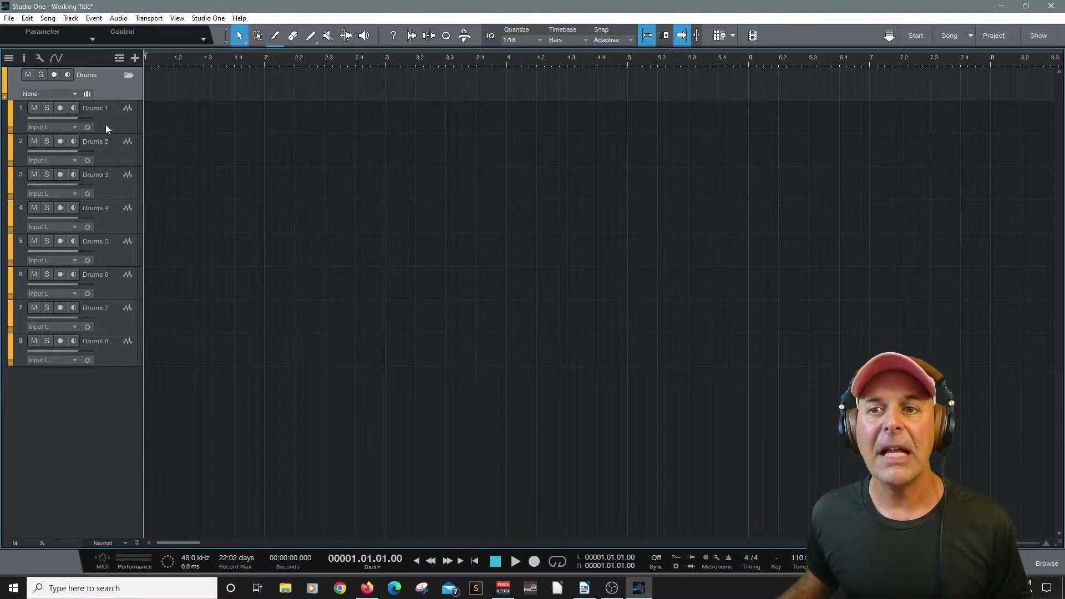
double_click(106, 107)
text(OHV L)
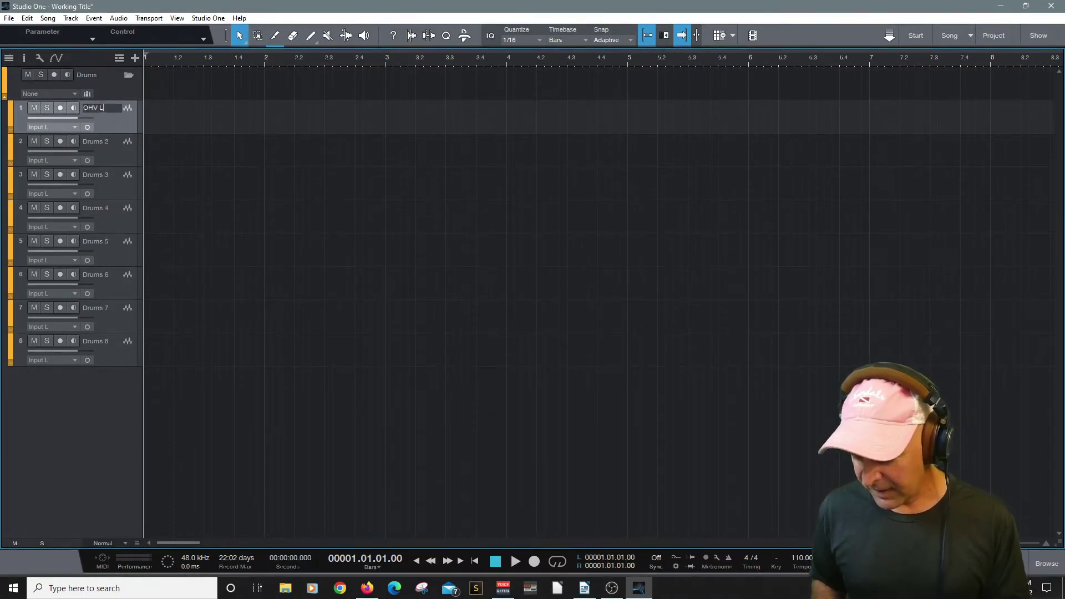
key(Return)
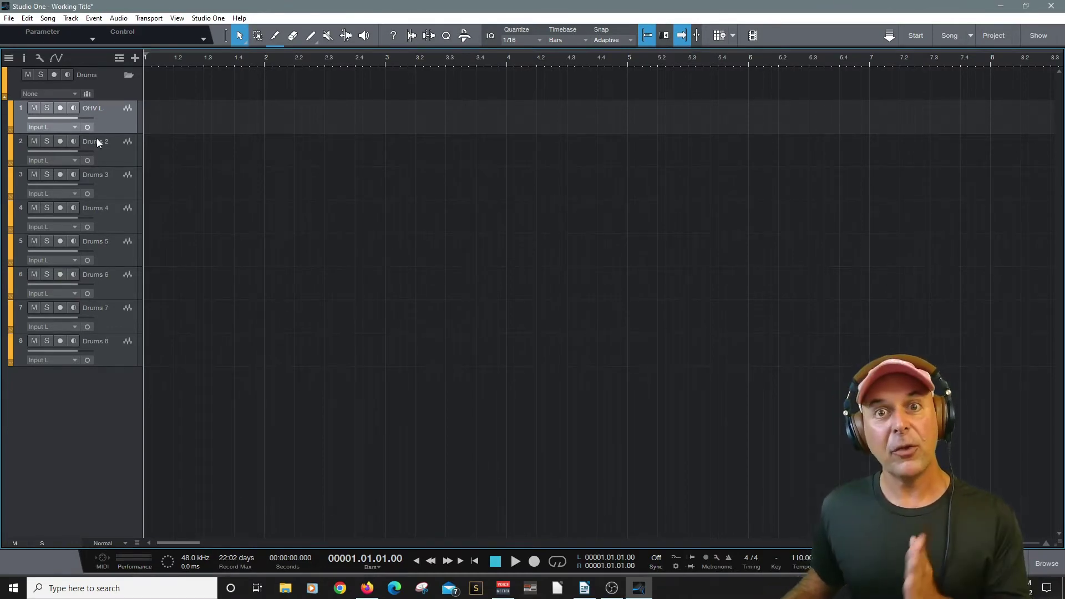
- Open the mixer with F3 and enlarge it and the channel strips' sends area
key(F3)
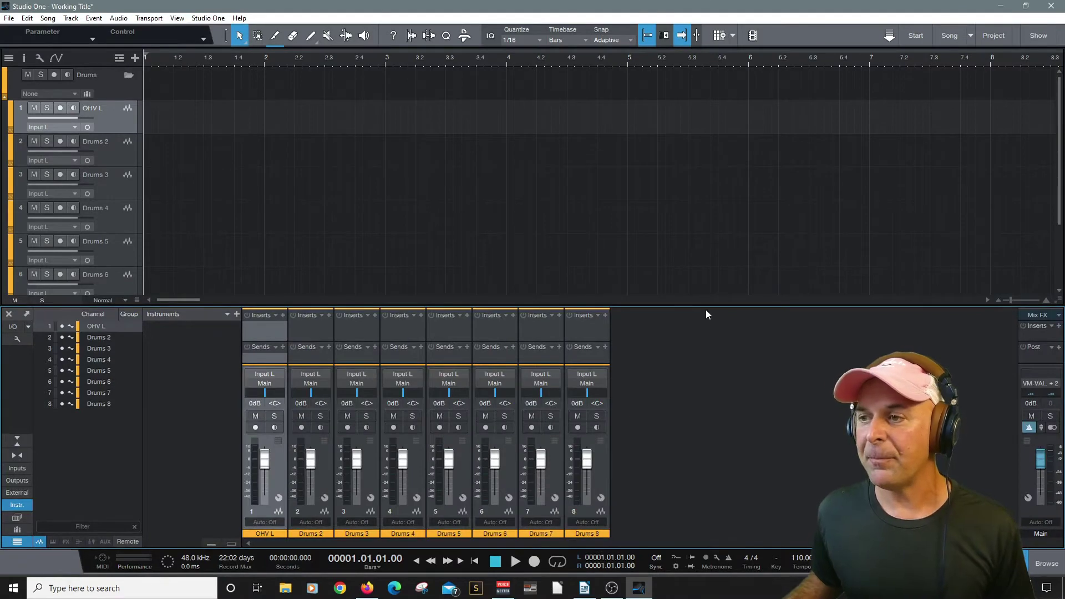
drag(706, 308, 692, 211)
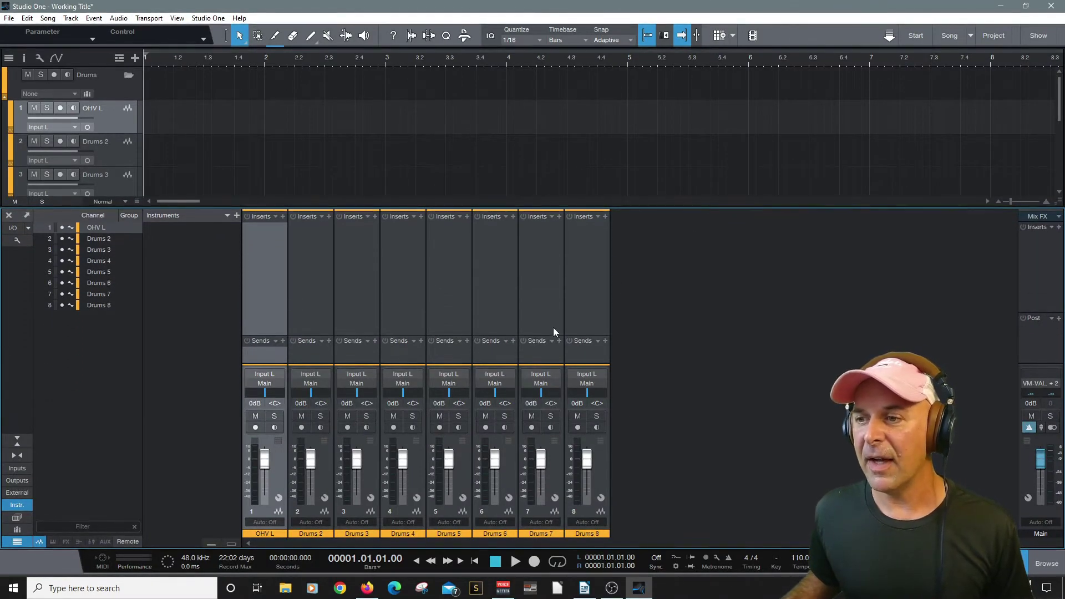
drag(552, 335, 543, 285)
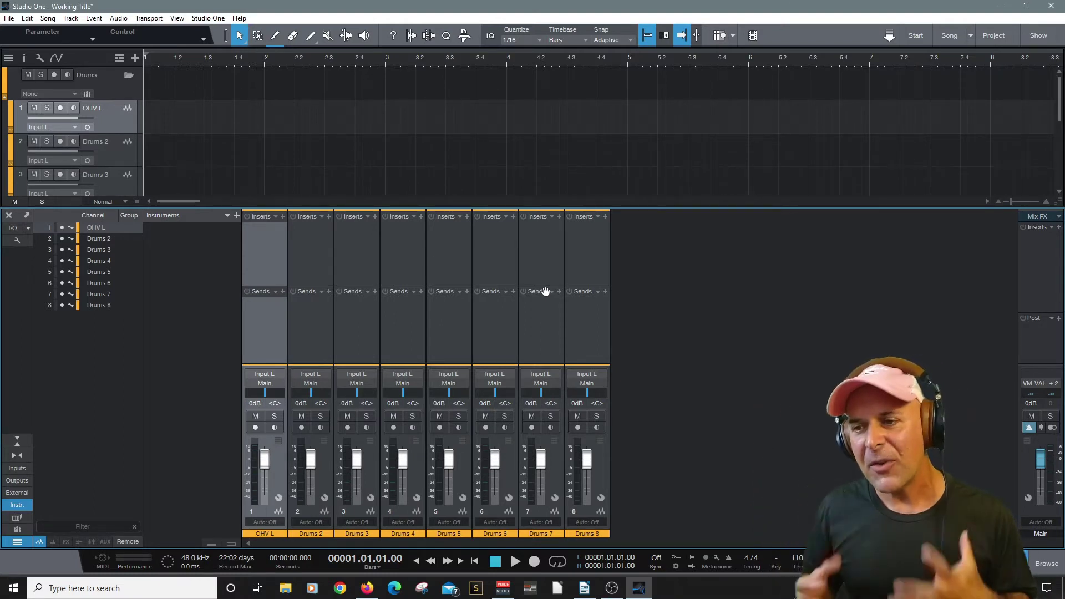
- Regroup the eight drum channels and insert a Pro EQ on all of them
click(87, 94)
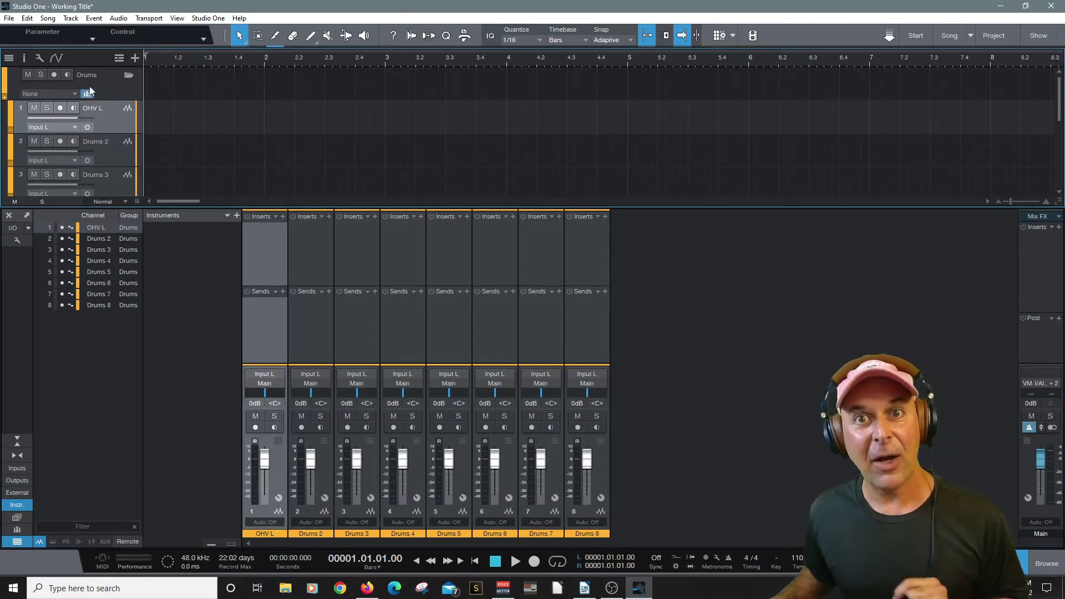
click(282, 217)
scroll(351, 444, down, 5)
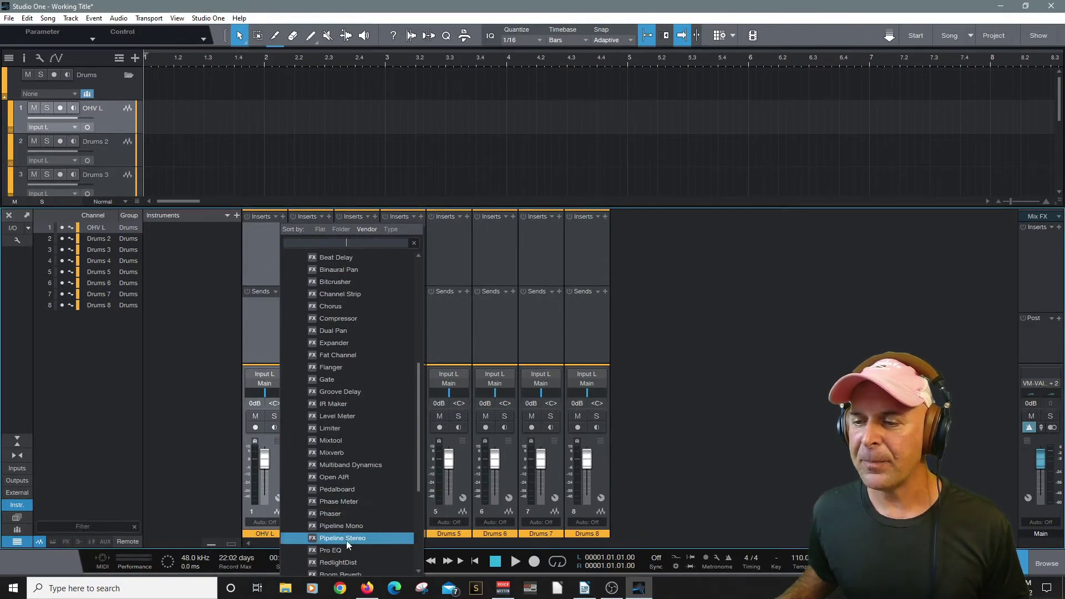
click(331, 489)
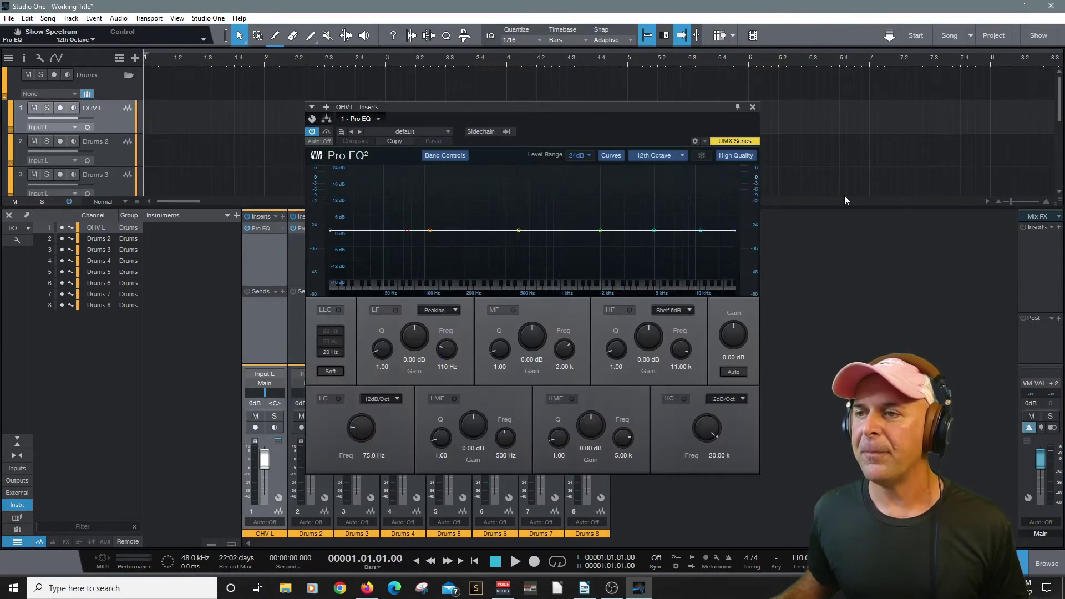
click(755, 107)
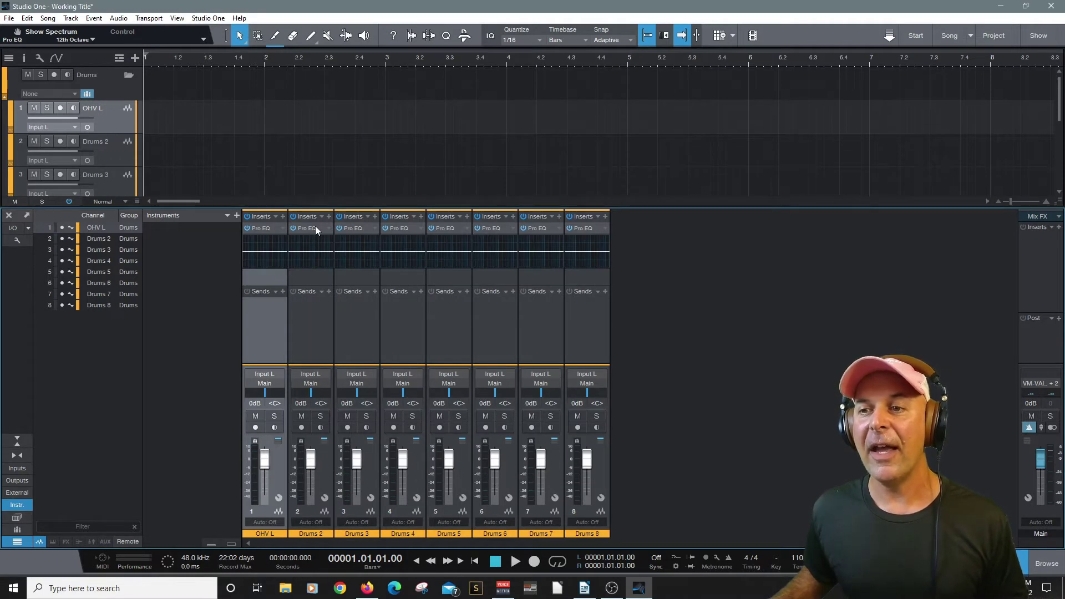
- Open OHV L's Pro EQ and enable the low-cut band with a 36 dB/Oct slope
click(317, 225)
click(365, 229)
click(413, 230)
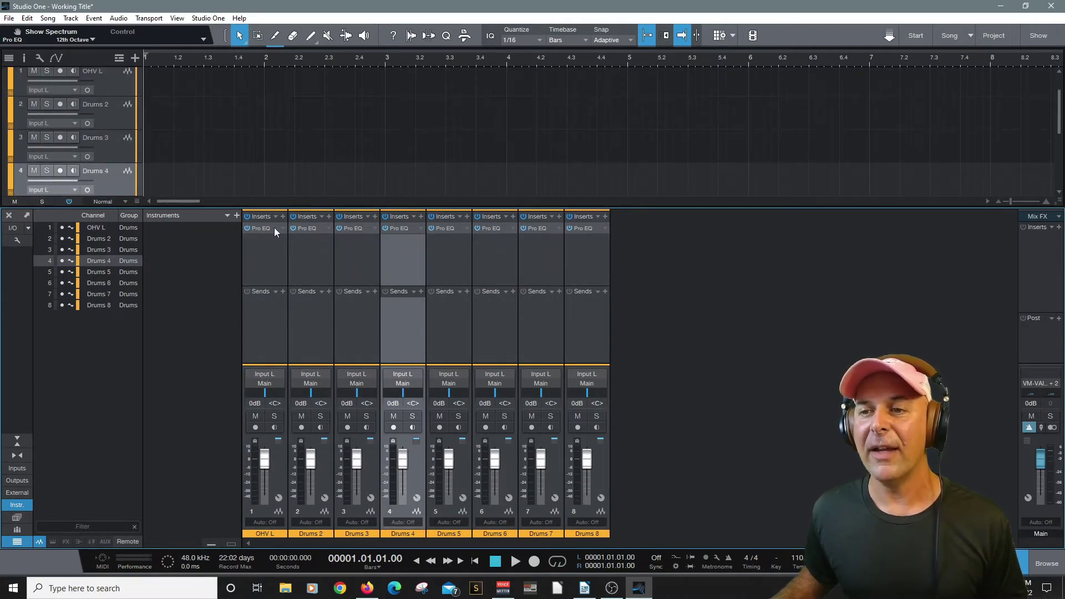
click(275, 227)
drag(620, 120, 730, 98)
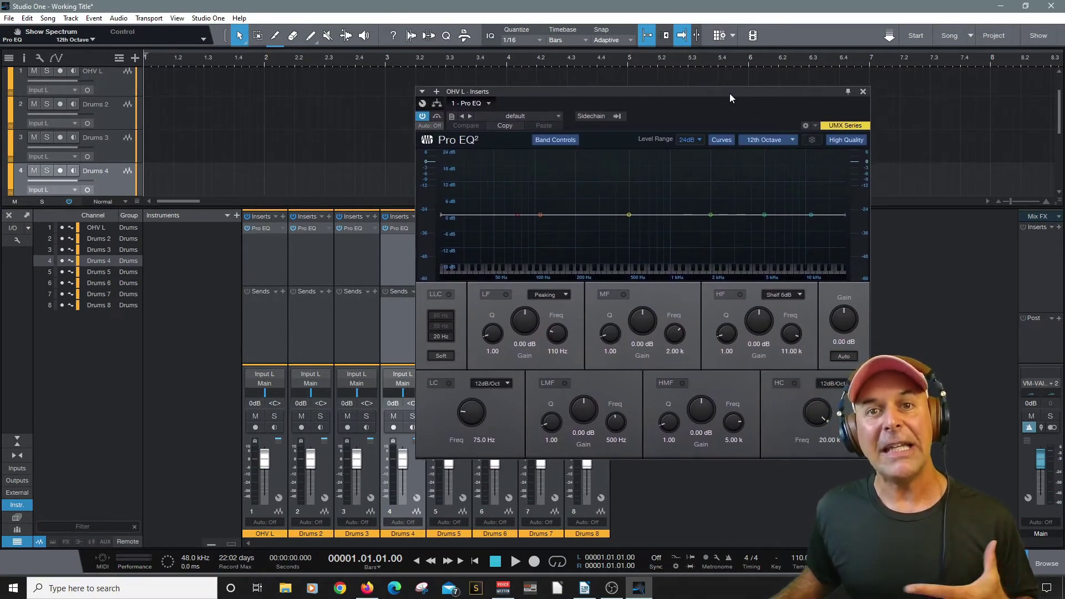
click(439, 384)
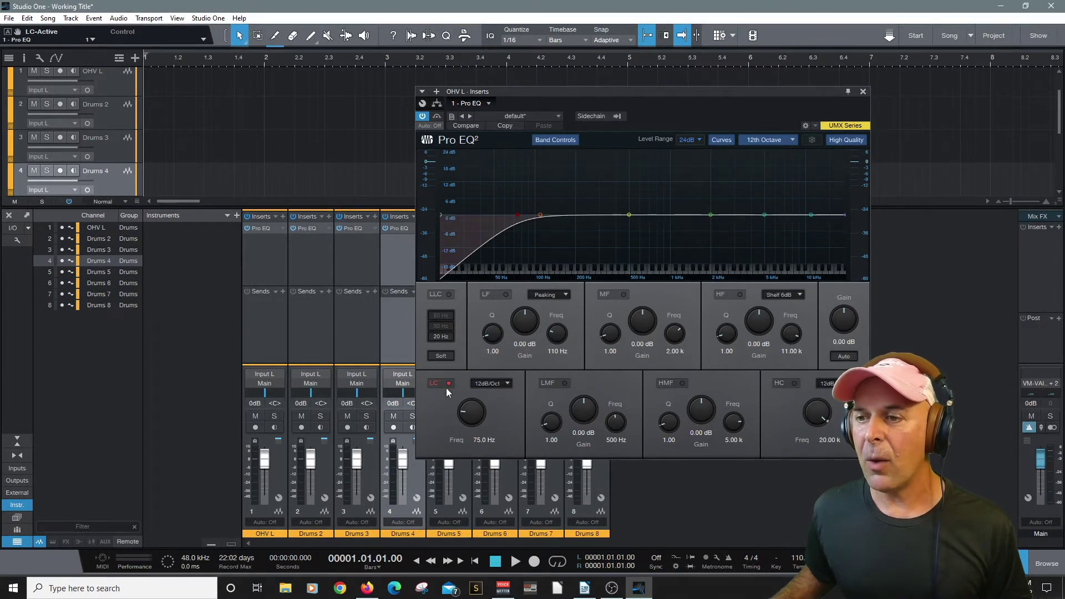
click(491, 383)
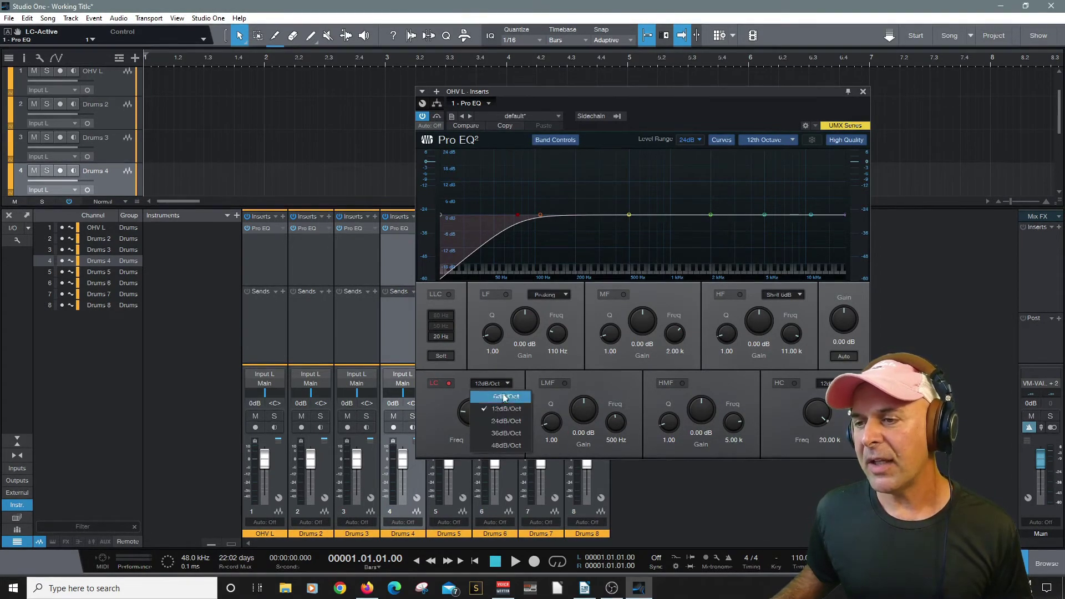
click(504, 431)
- Set the low cut to 60 Hz, dip the low-mid band slightly, and lift the mid about 1 dB
drag(479, 420, 466, 409)
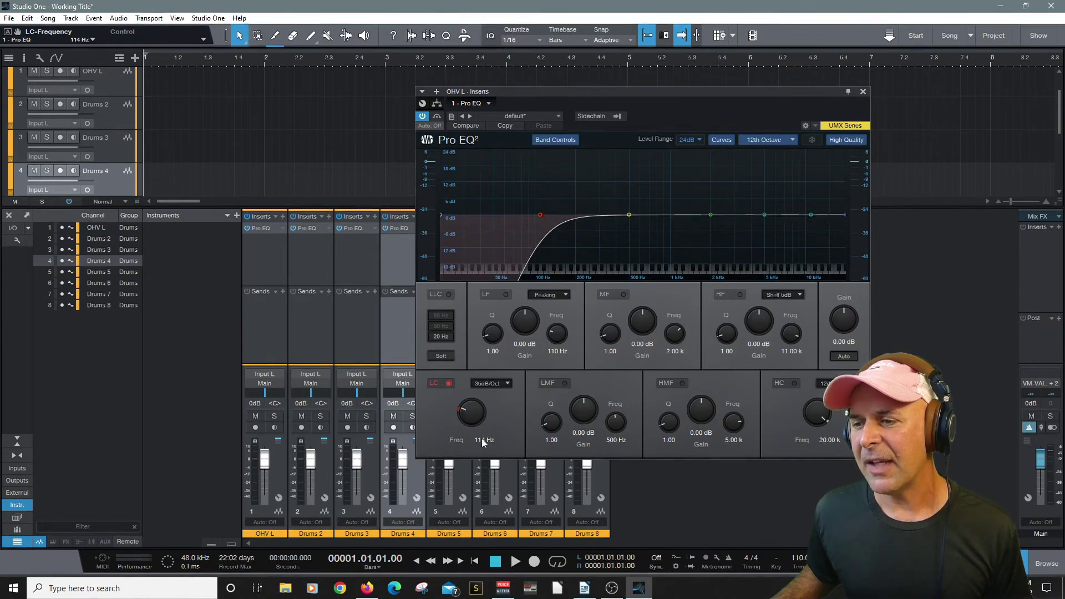
text(60)
key(Return)
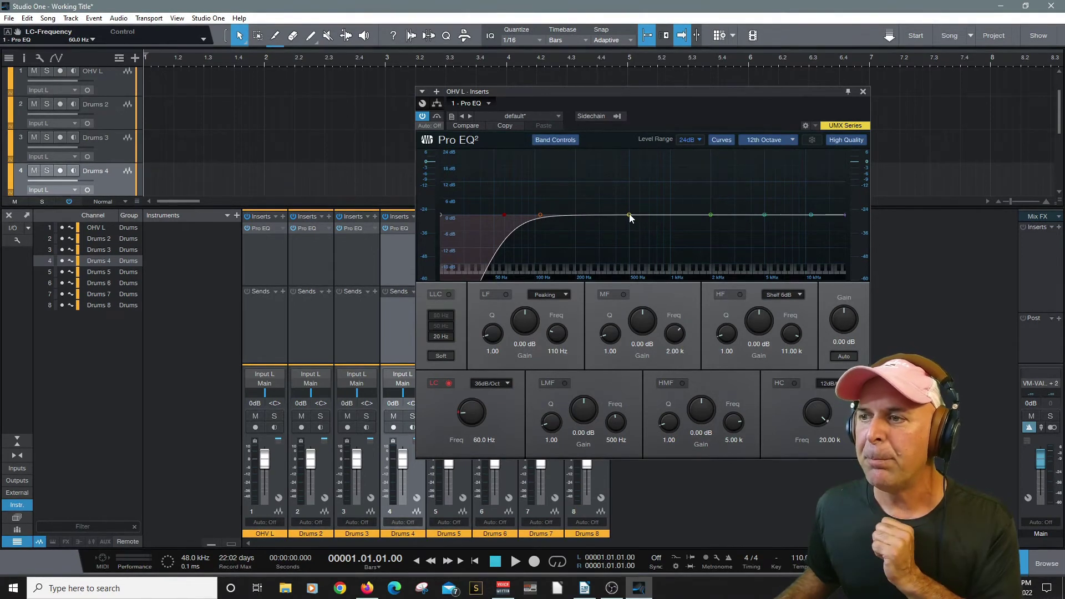
drag(629, 215, 626, 219)
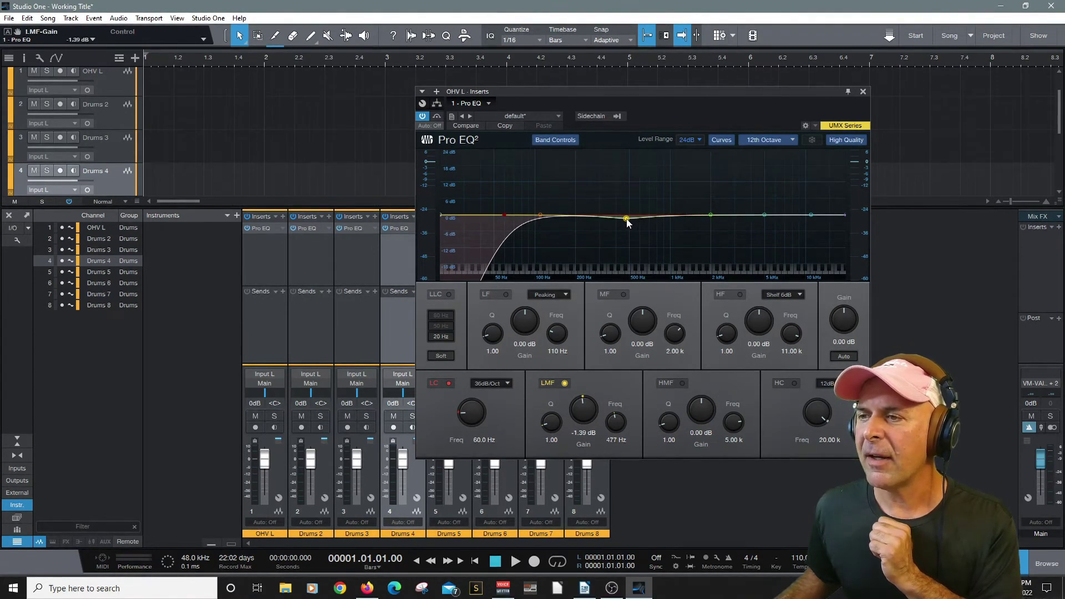
drag(710, 214, 708, 212)
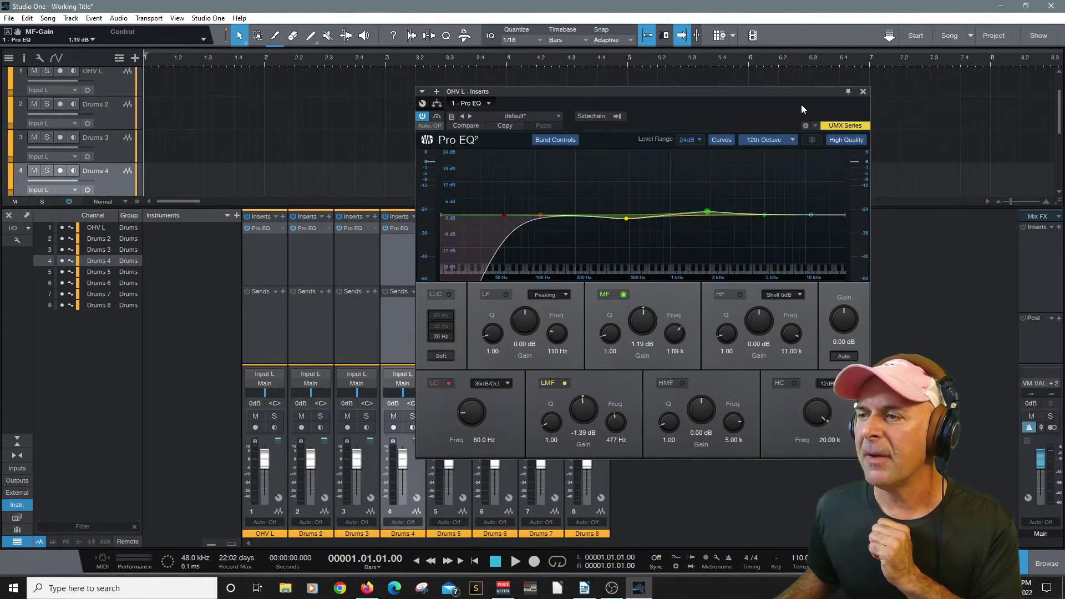
click(863, 92)
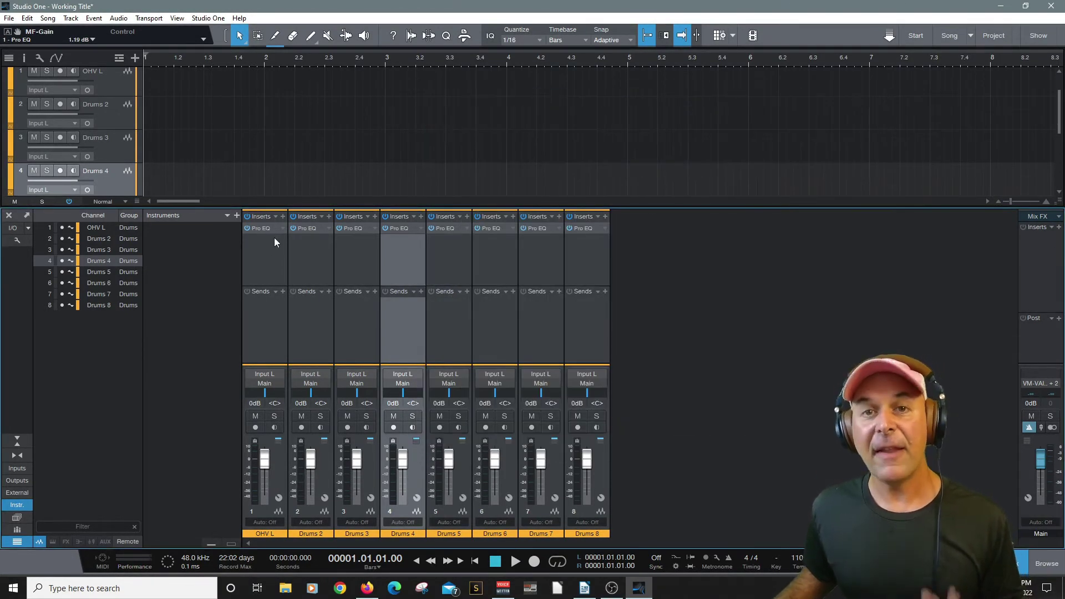
- Enable a high cut at 4.08 kHz on Drums 2's Pro EQ
click(307, 229)
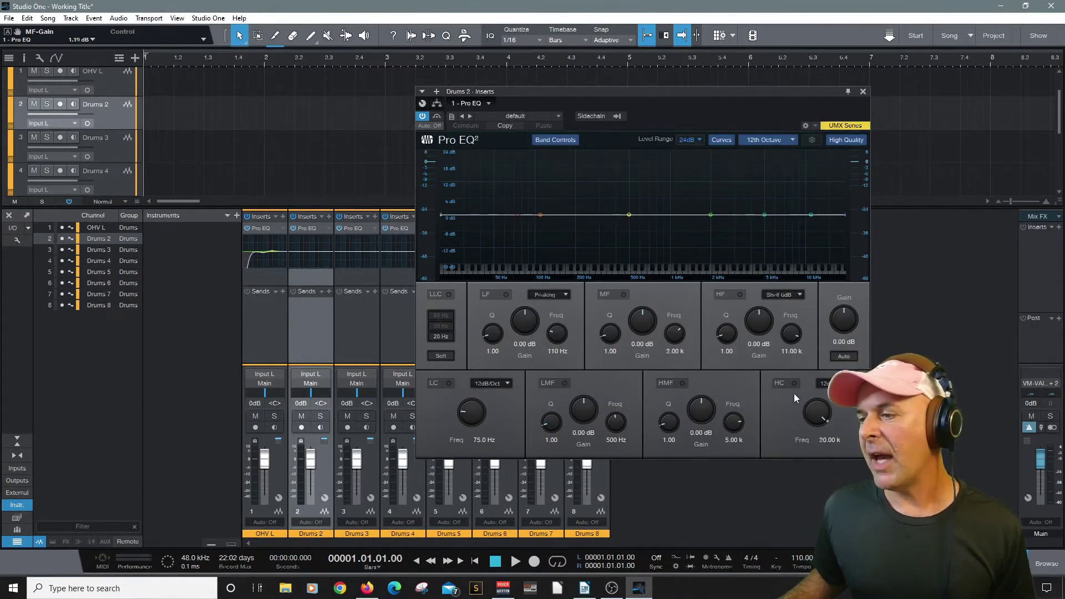
click(783, 381)
drag(817, 413, 818, 443)
click(863, 92)
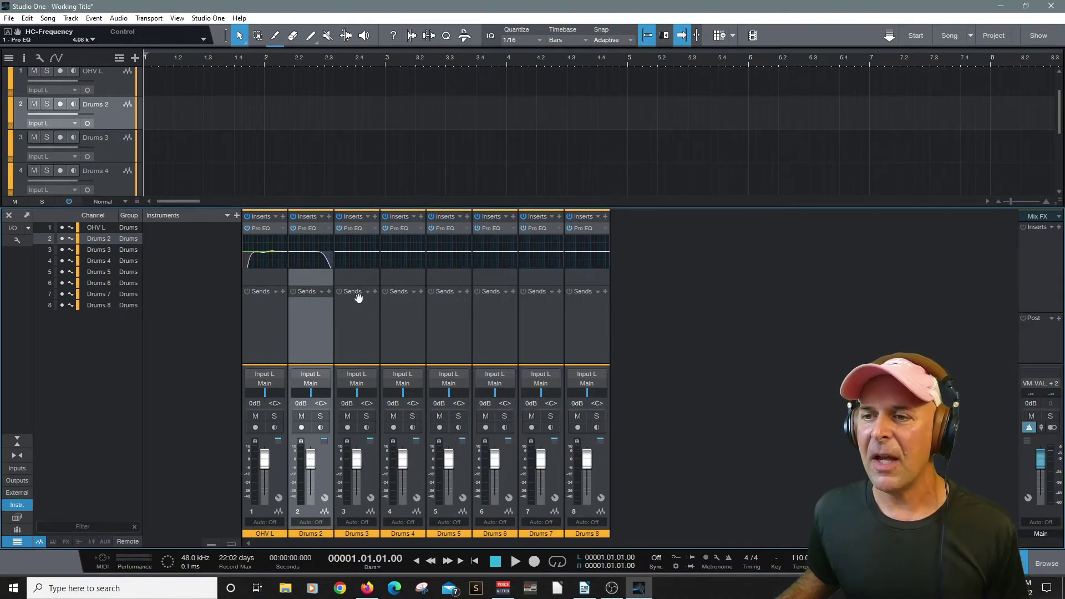
- Boost the mid band of Drums 3's Pro EQ to 4.76 dB
click(357, 225)
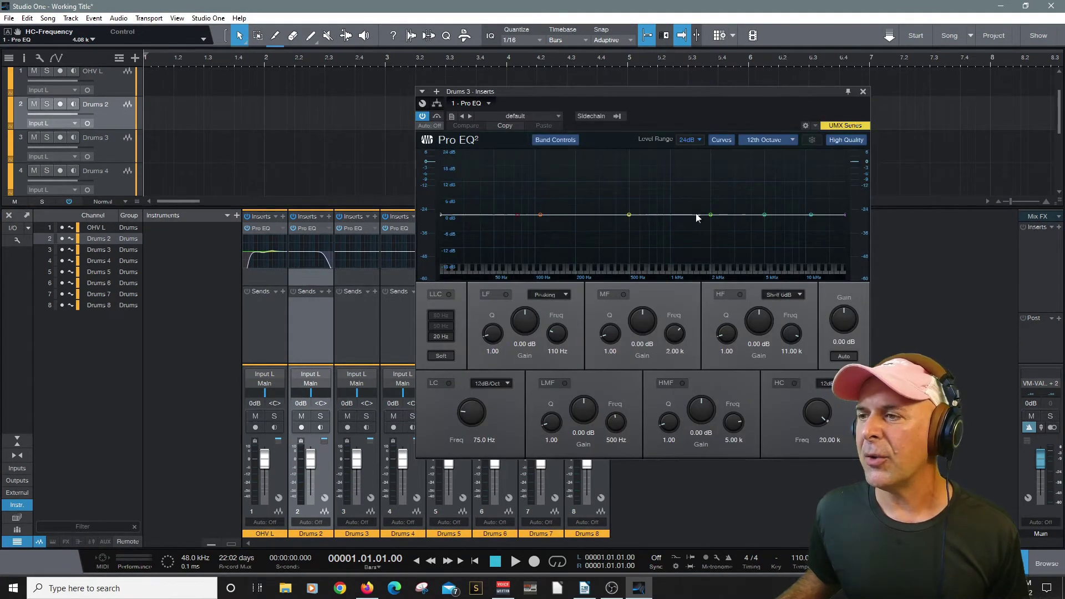
drag(711, 214, 711, 204)
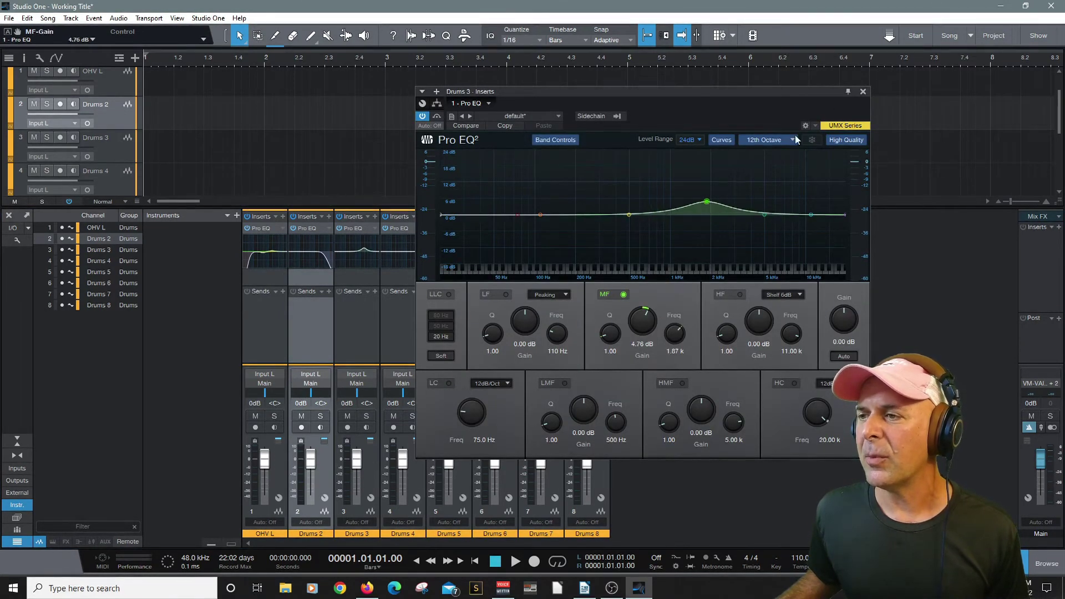
click(862, 92)
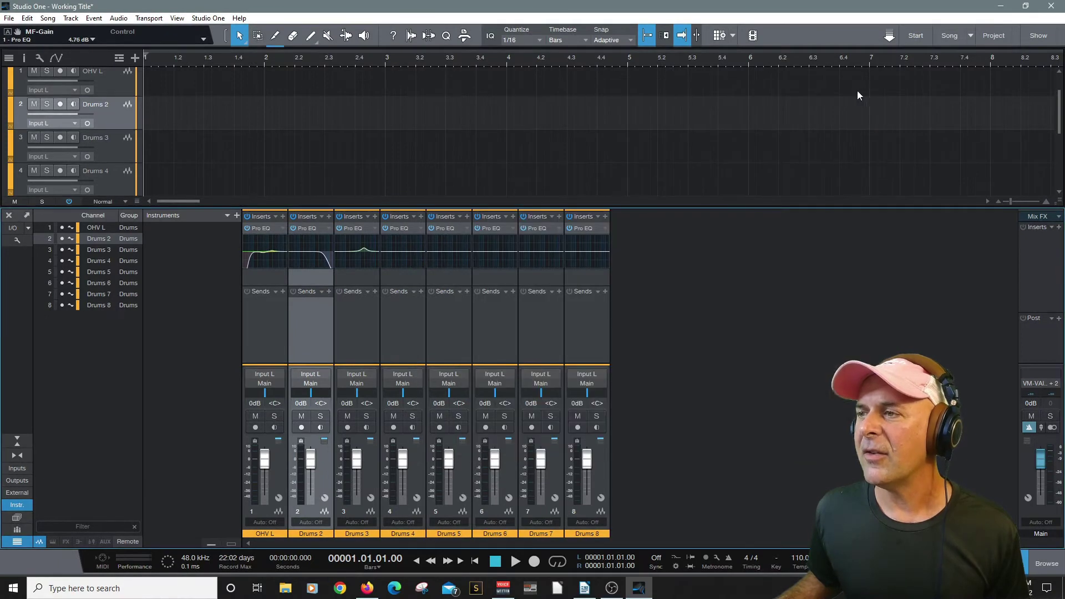
- Review the OHV L, Drums 2, Drums 3 and Drums 5 EQs, confirming Drums 5 stays flat
click(258, 224)
click(269, 229)
click(308, 228)
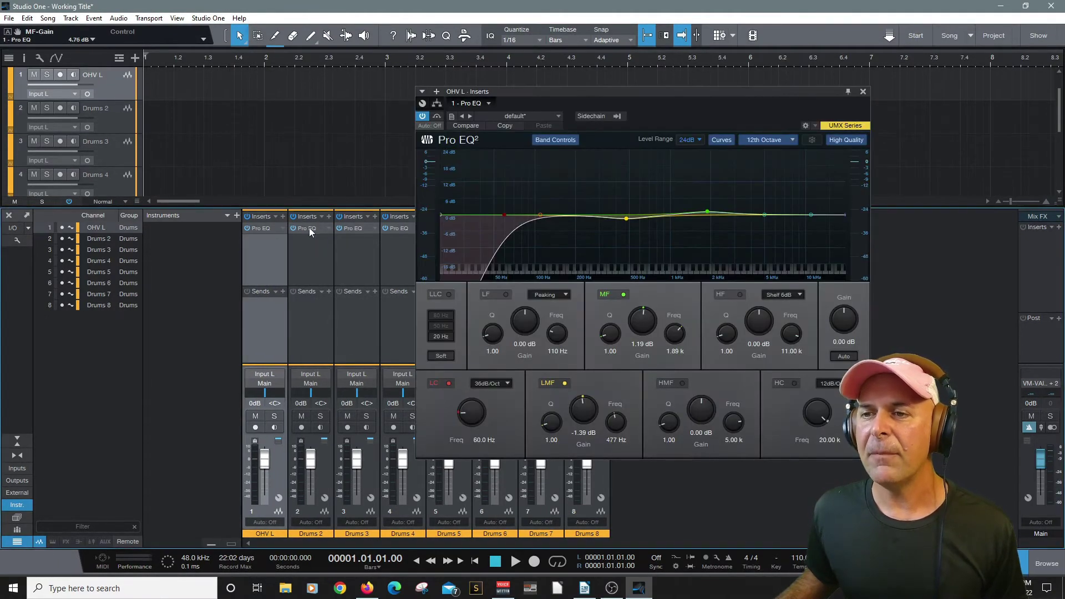
click(352, 227)
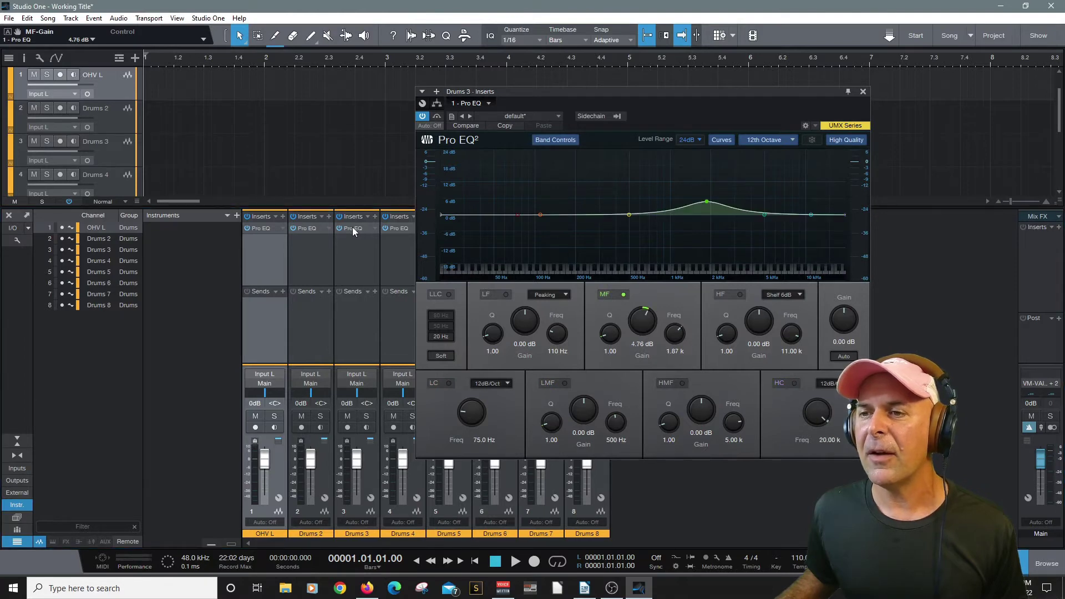
click(862, 92)
click(445, 227)
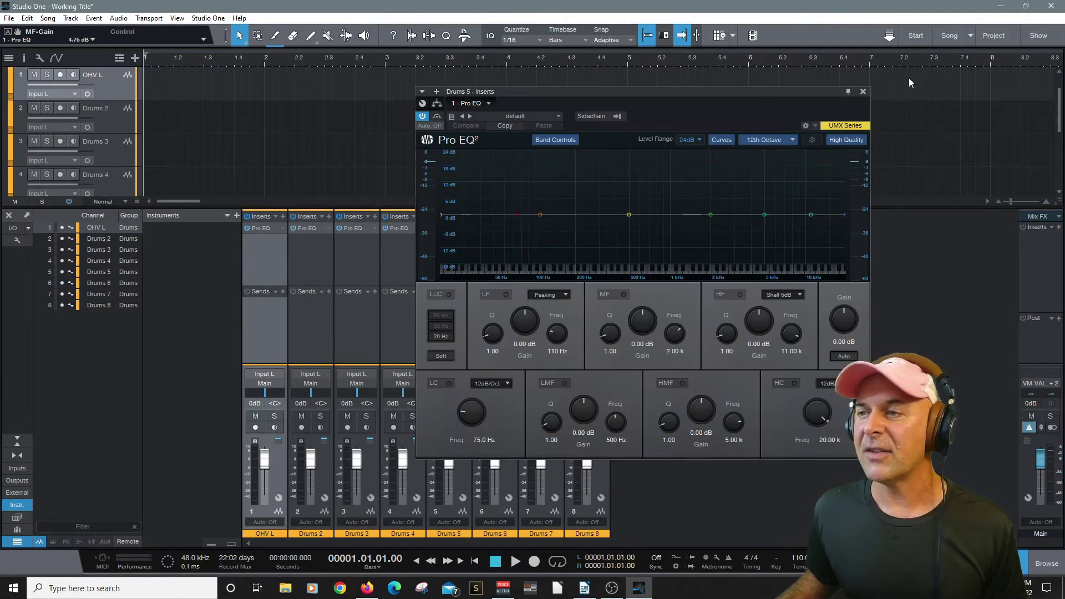
click(863, 92)
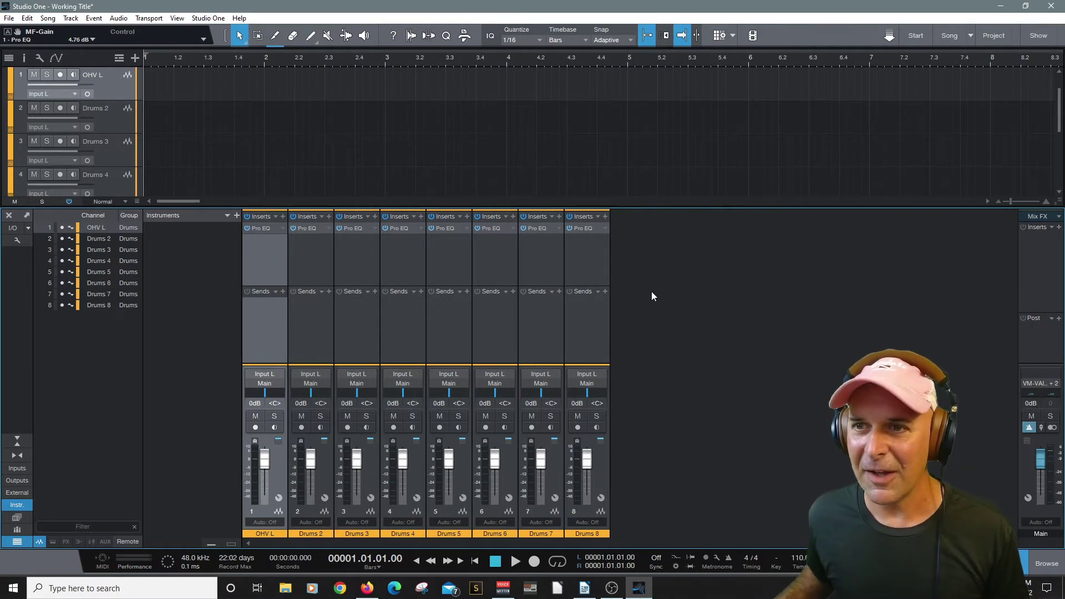
- Pack the eight selected drum tracks into a Drums folder track with Ctrl+G
key(ctrl+g)
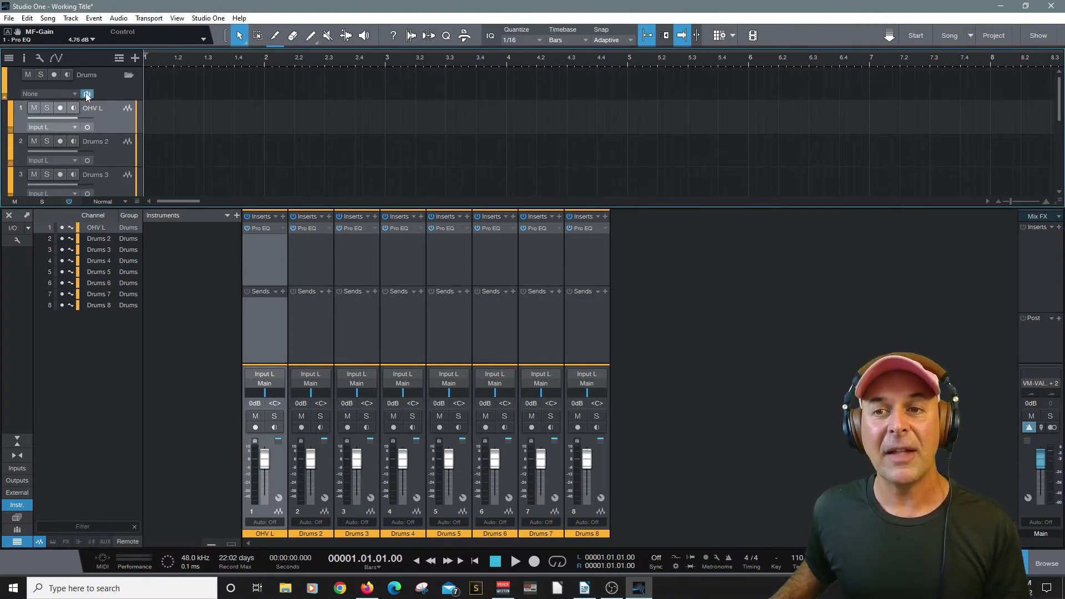
- Add a bus channel for the Drums folder, select the new Drums bus, and check mixer display options
click(75, 93)
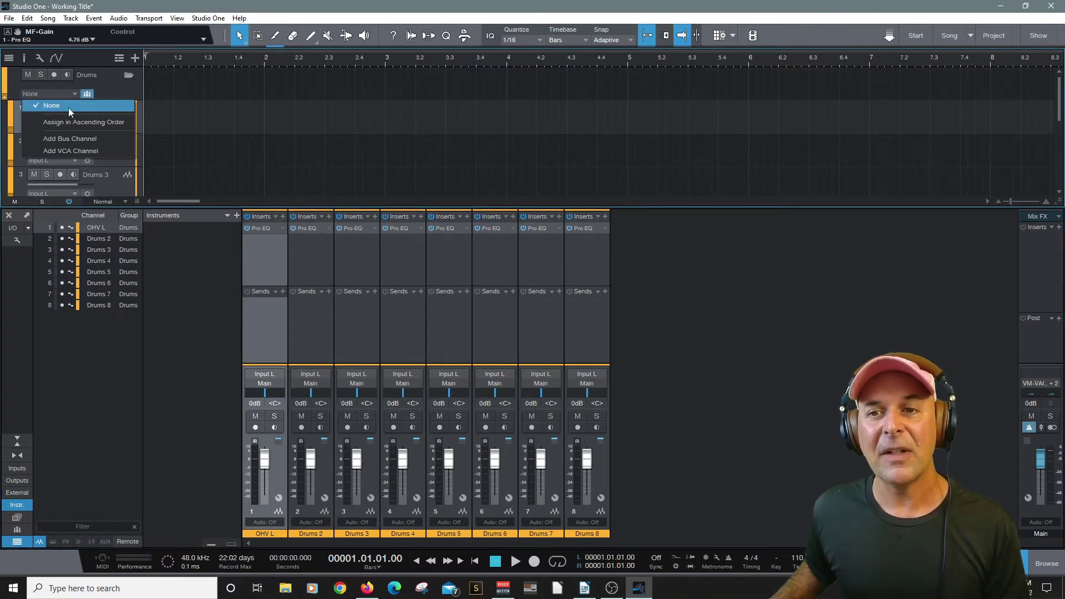
click(75, 136)
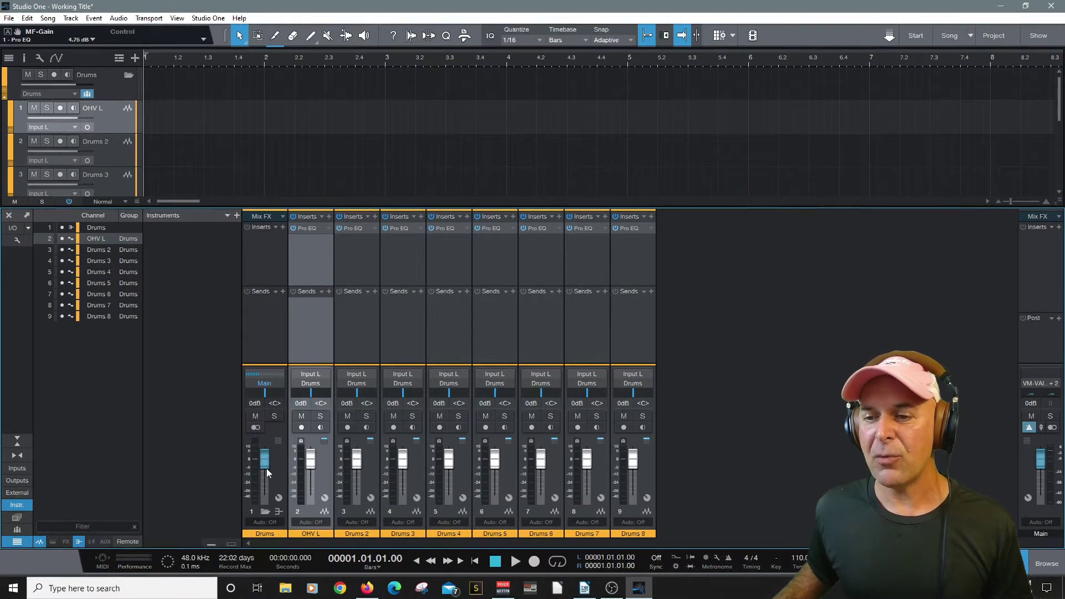
click(279, 464)
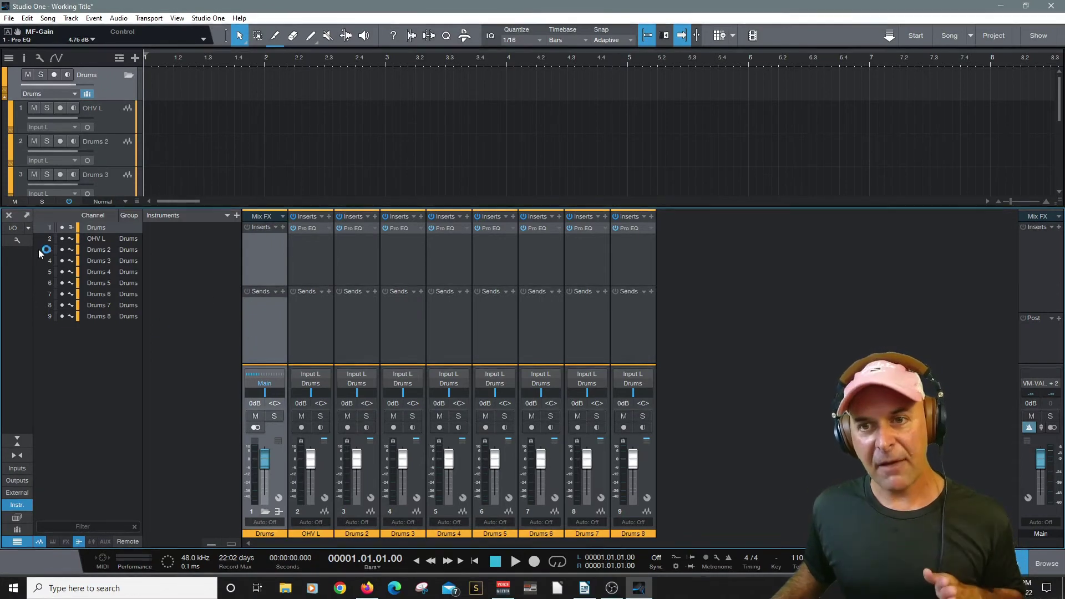
click(21, 240)
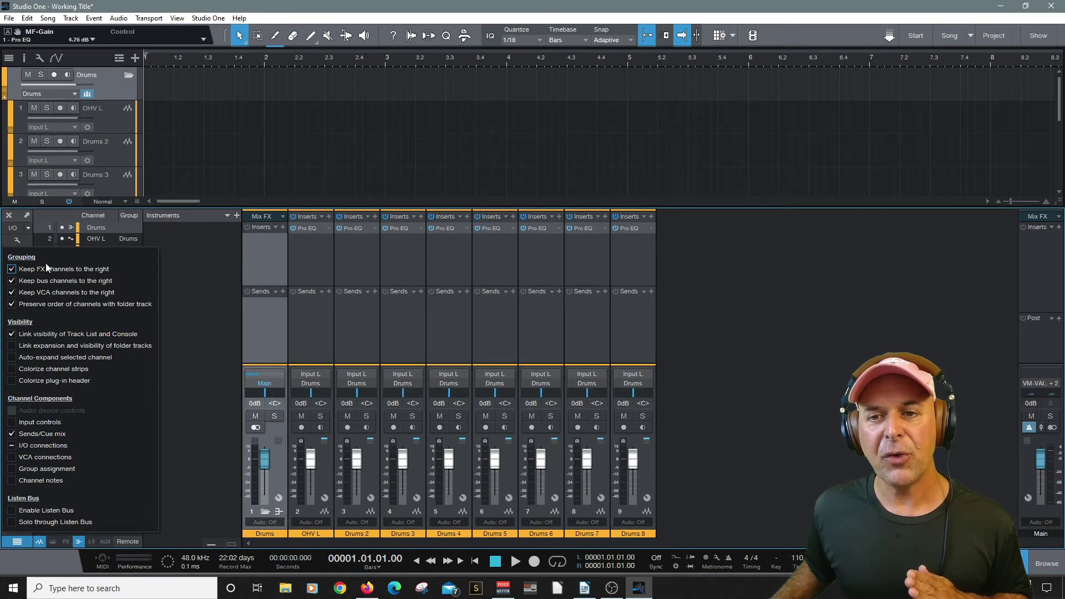
click(191, 341)
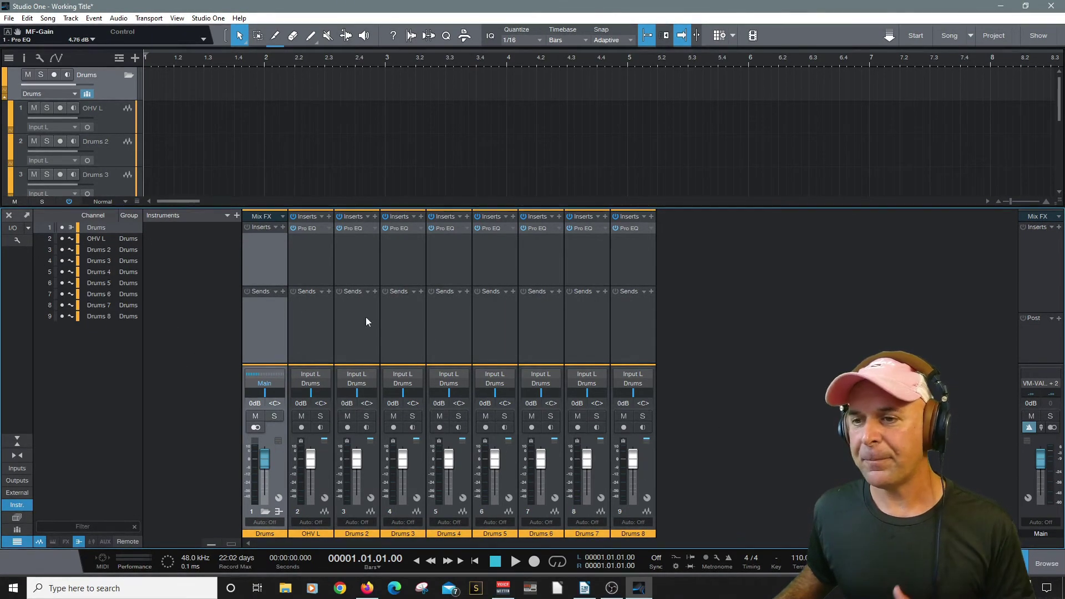
- Load the Drums > Airy Overheads FX chain (Compressor and Pro EQ) onto the Drums bus inserts
click(282, 228)
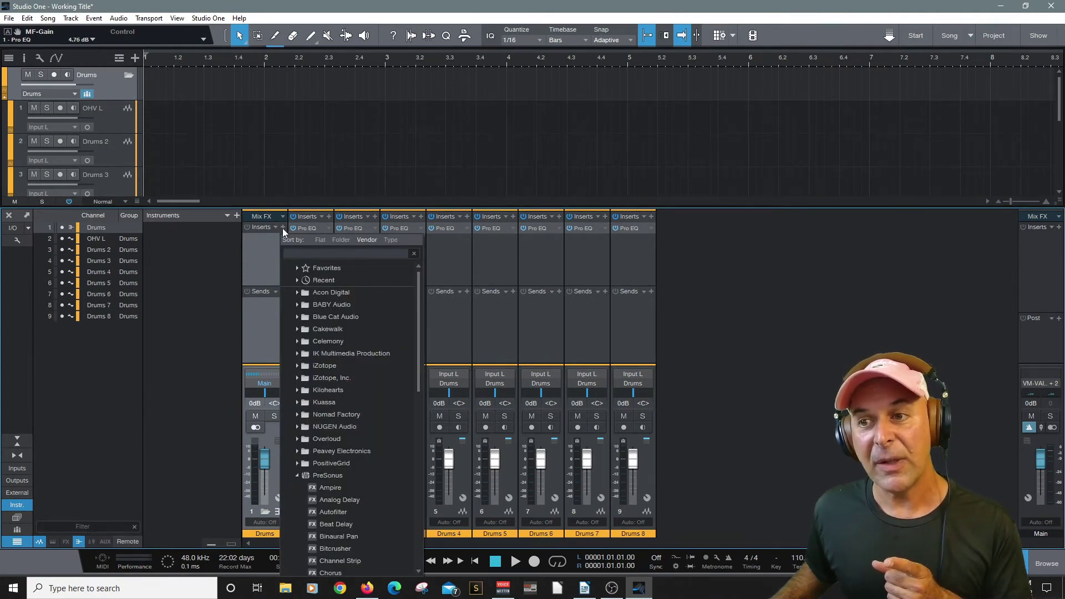
click(282, 228)
click(276, 226)
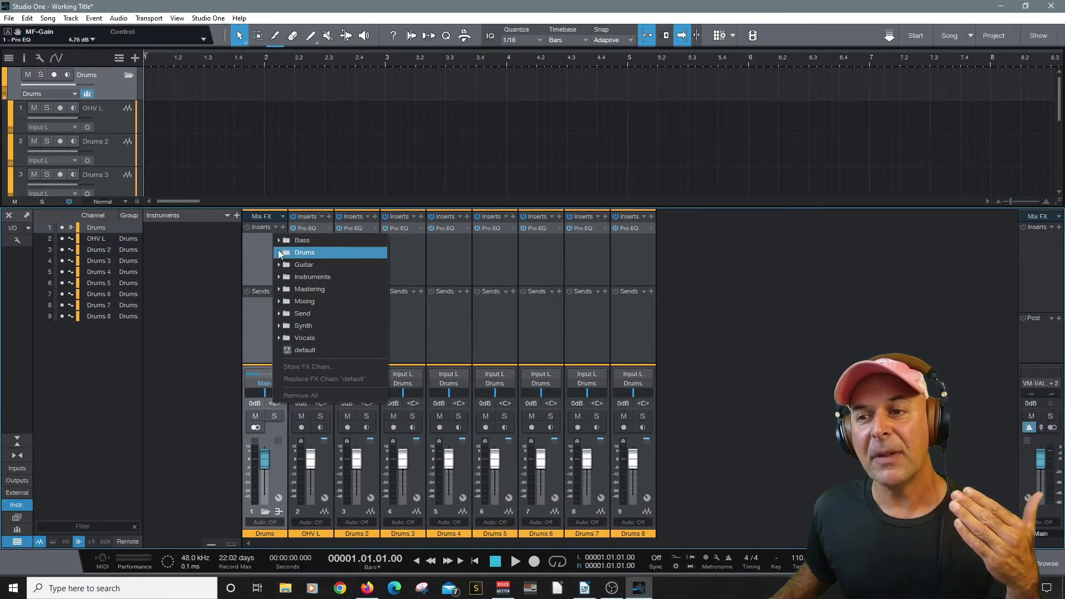
click(280, 253)
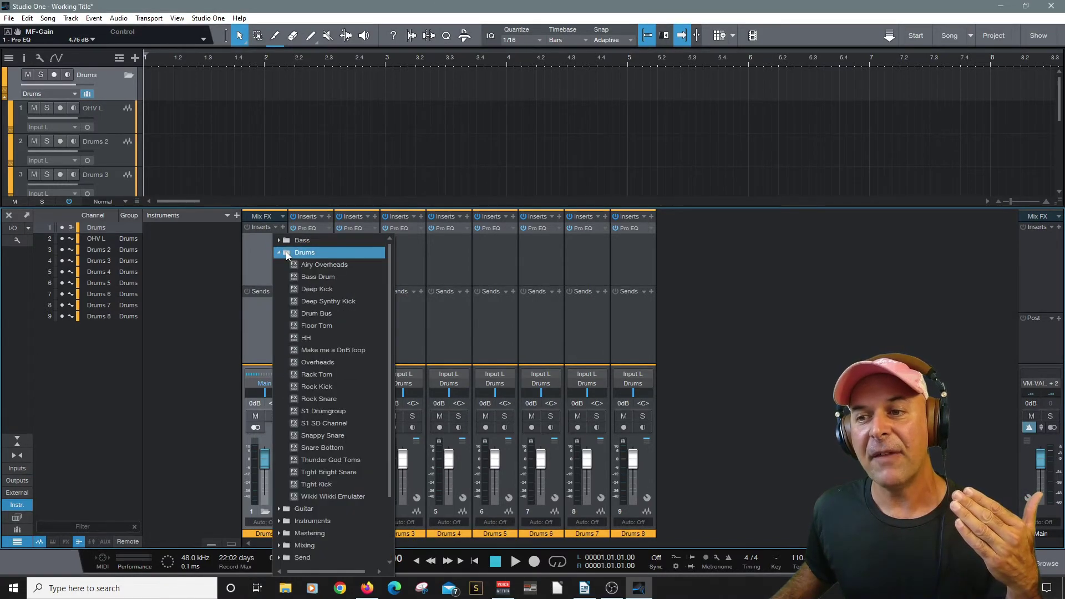
click(323, 264)
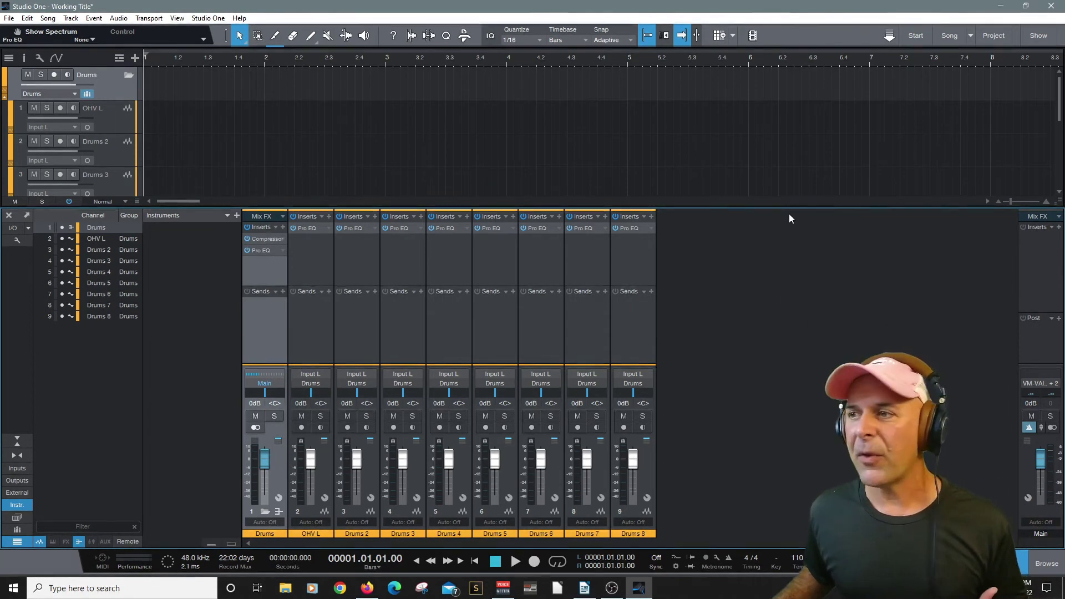
drag(792, 210, 801, 253)
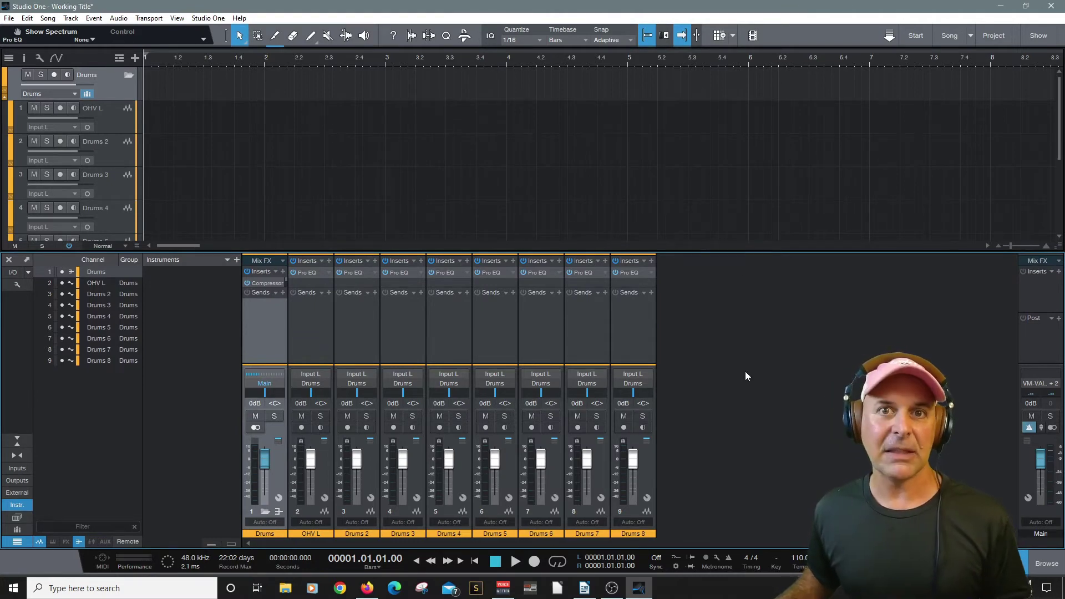
- Save the song as a template titled '8 Drum Travks-GO' with description '8 Chan Of Druzzzzzz'
click(9, 17)
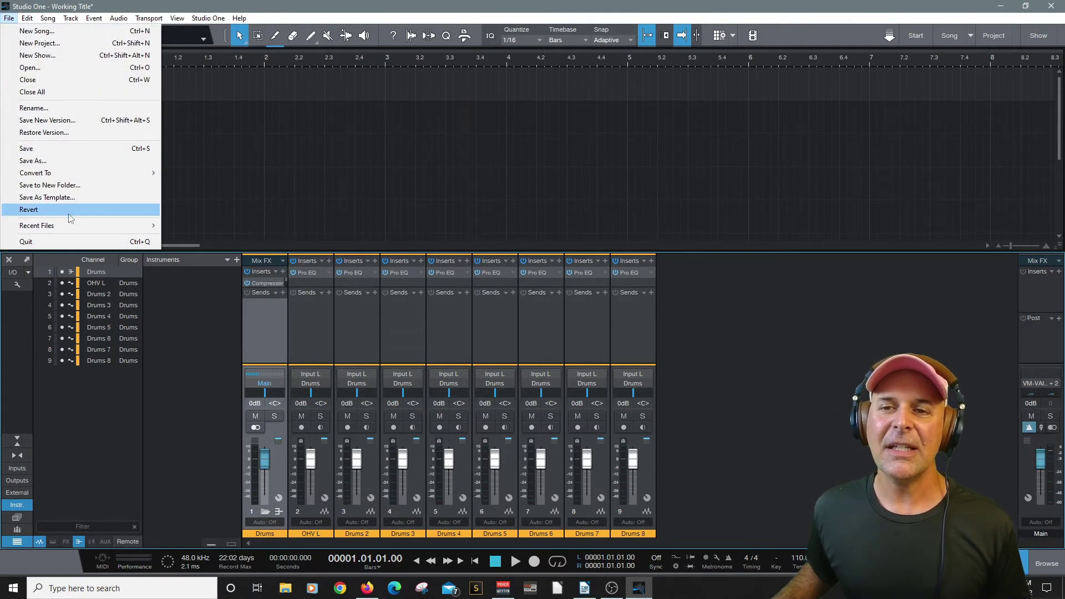
click(59, 198)
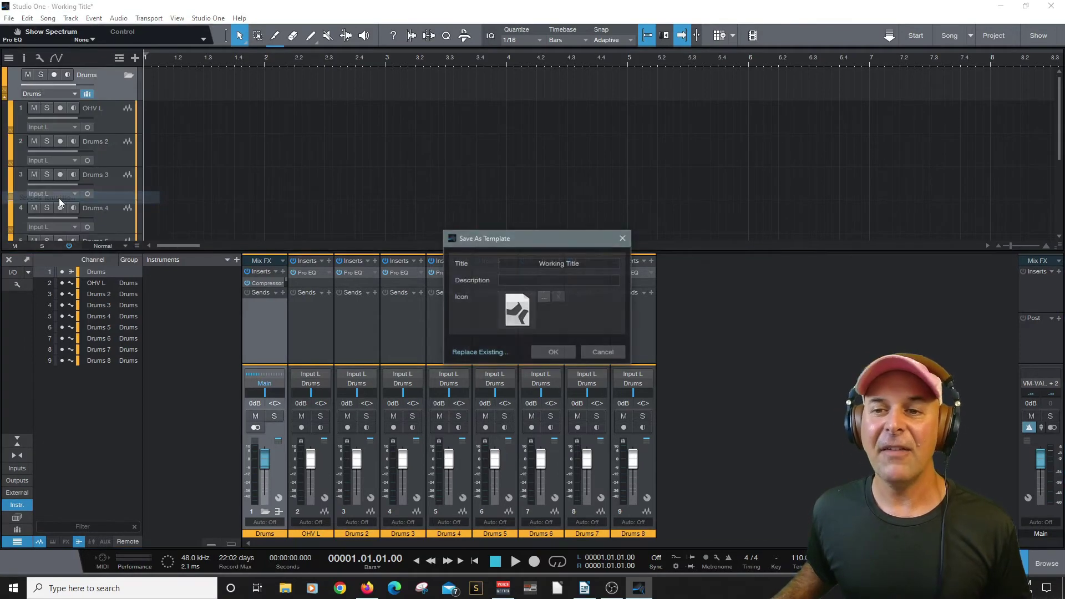
click(581, 264)
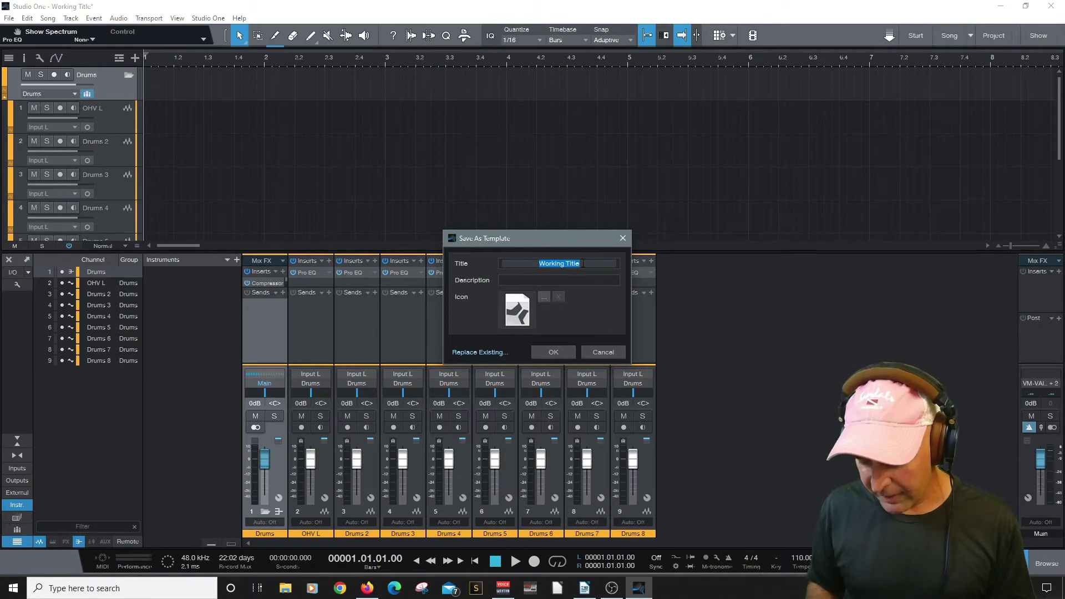
text(8 Drum Travks)
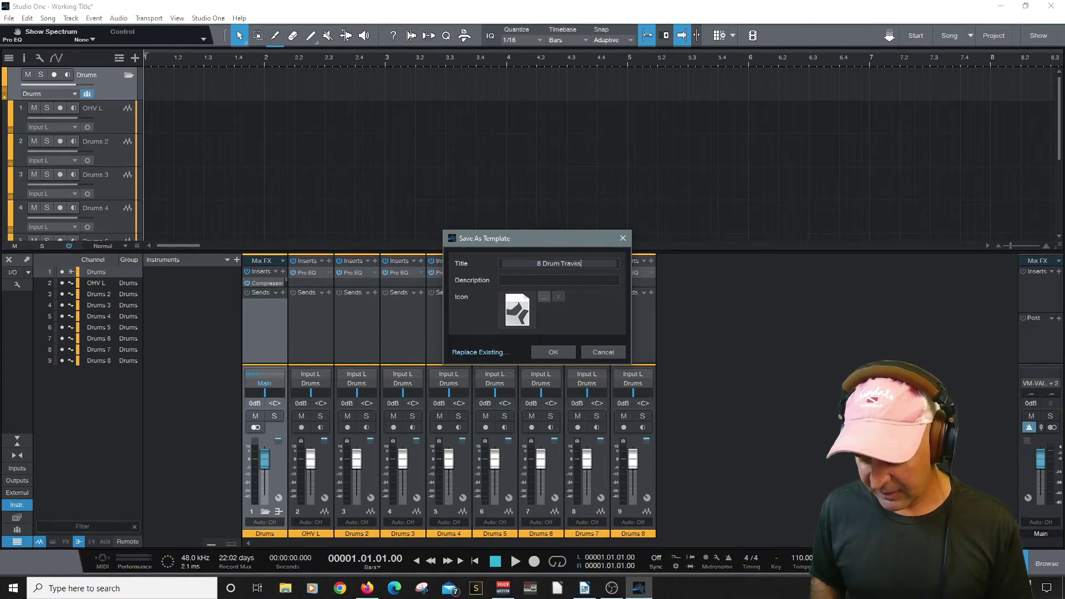
text(-GO)
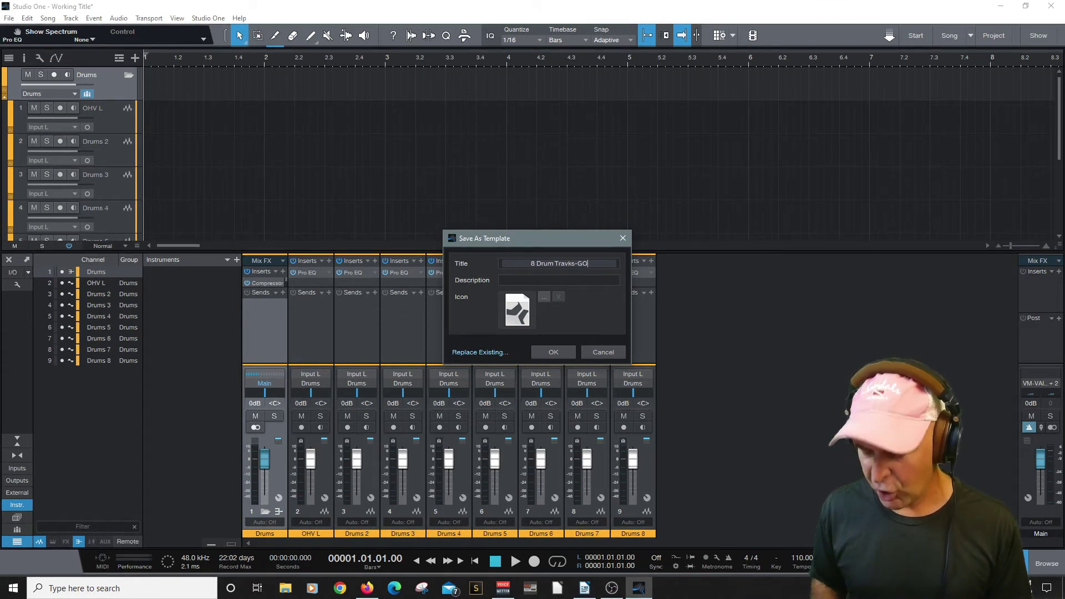
click(589, 282)
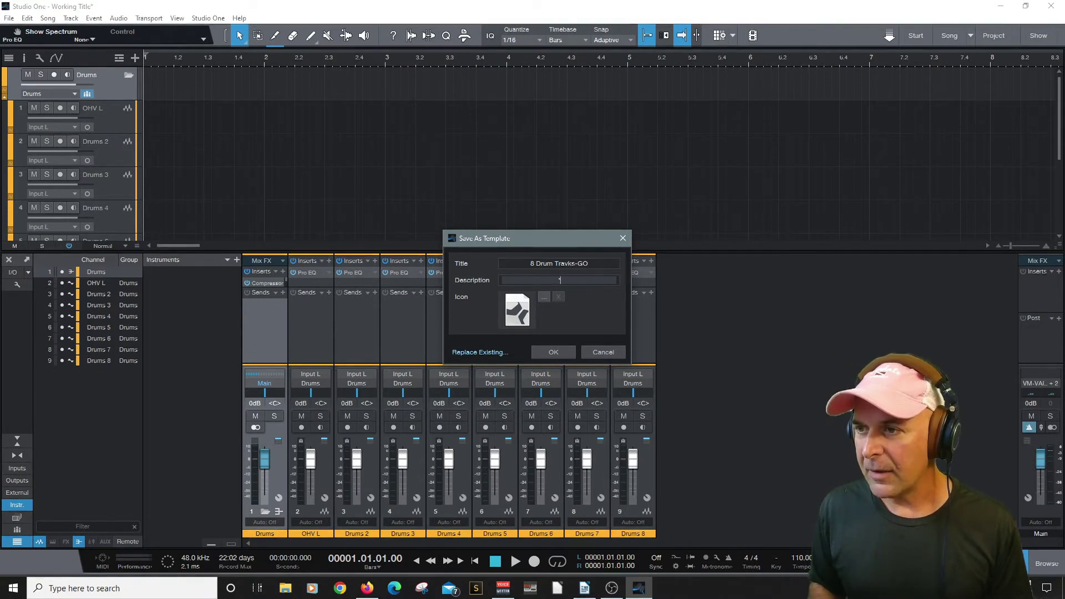
text(8 Ch)
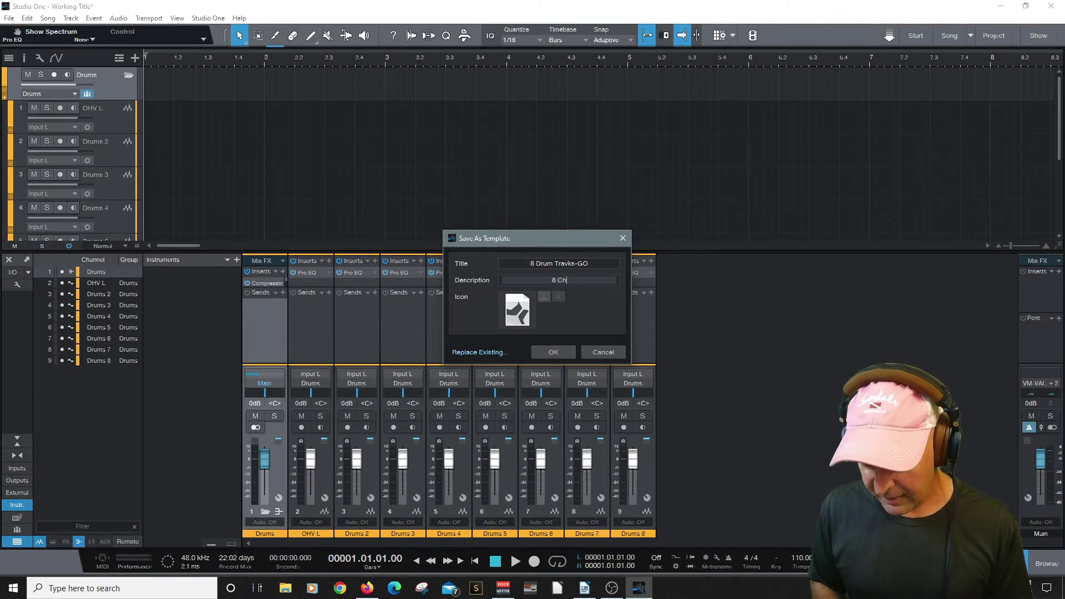
text(a)
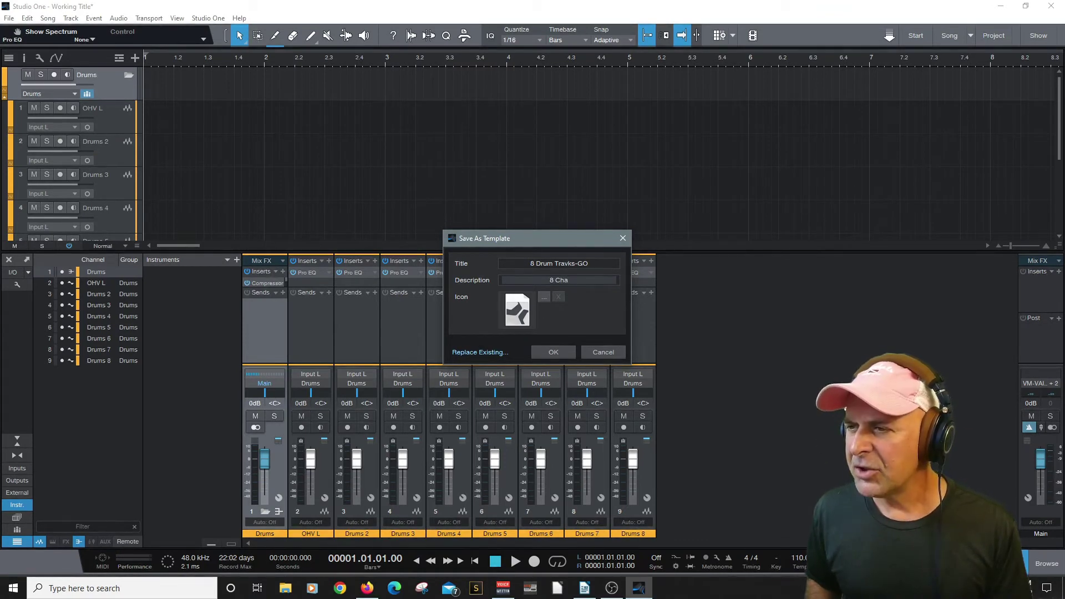
text(n )
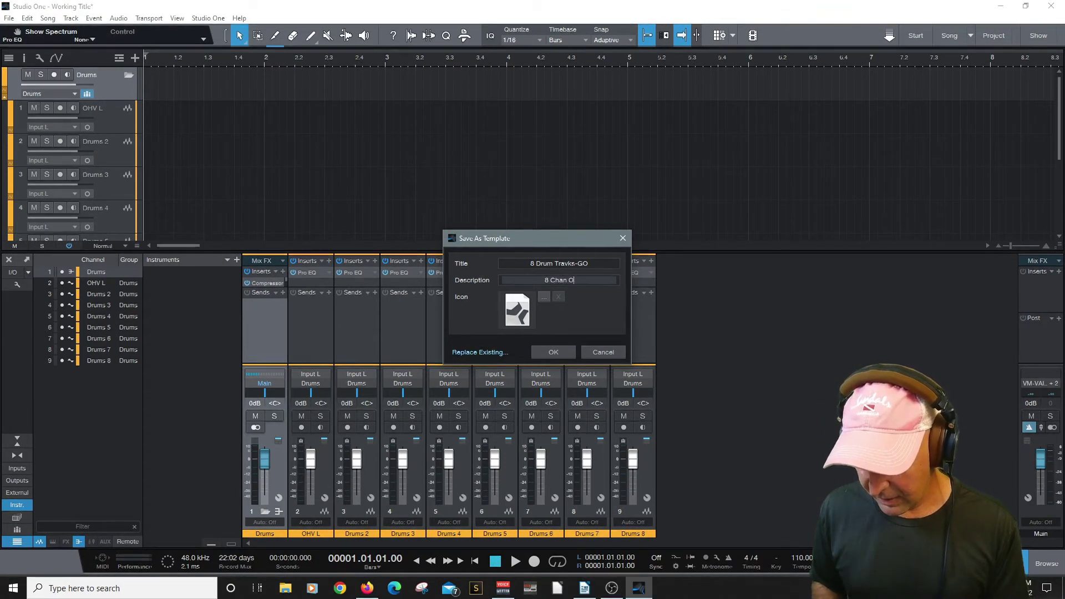
text(Of Dru)
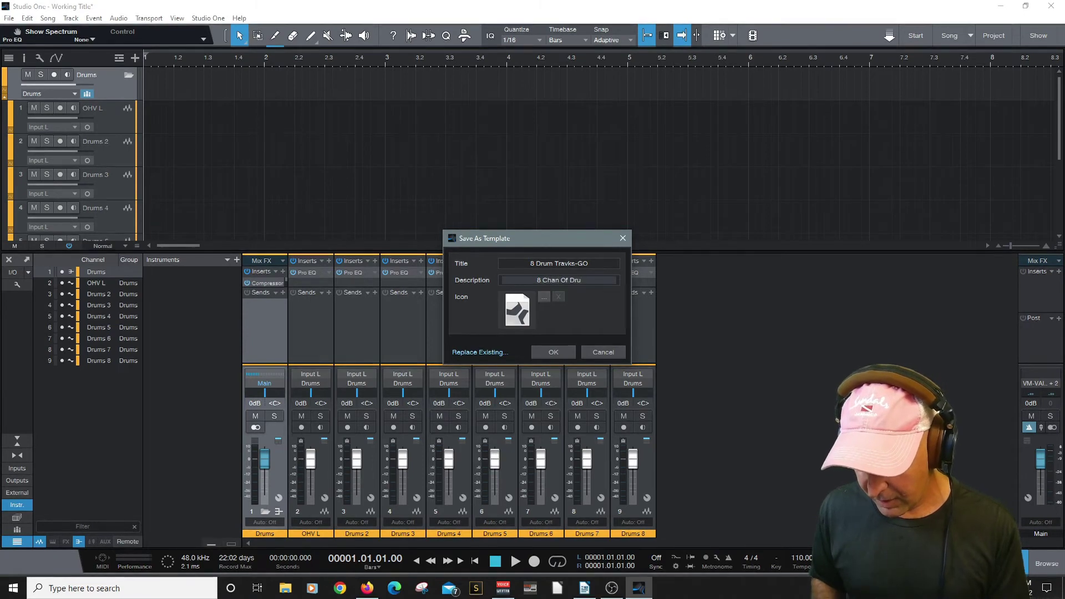
text(zzzzz)
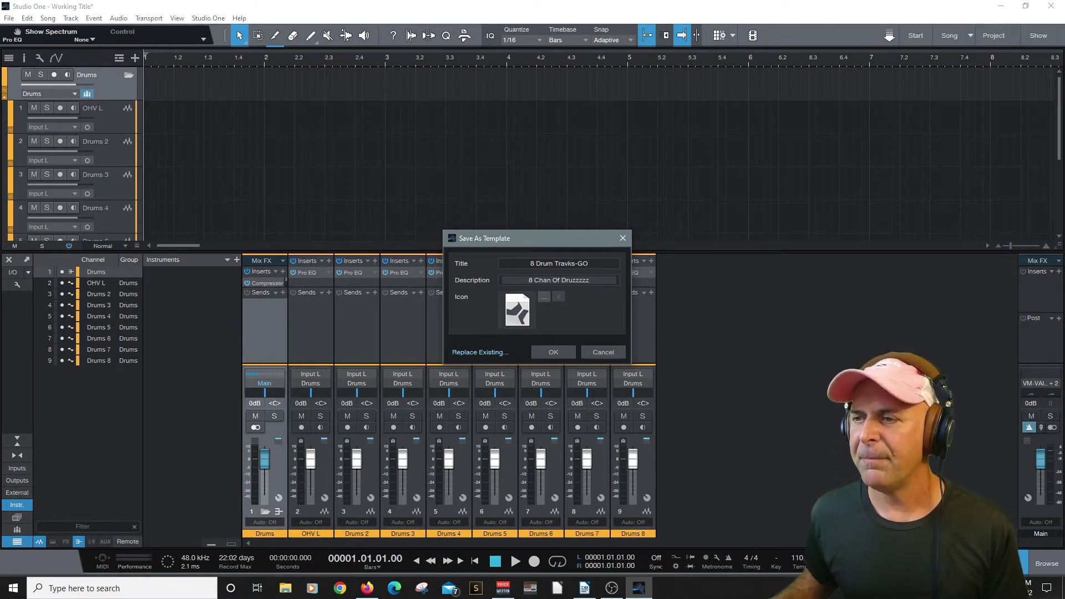
text(z)
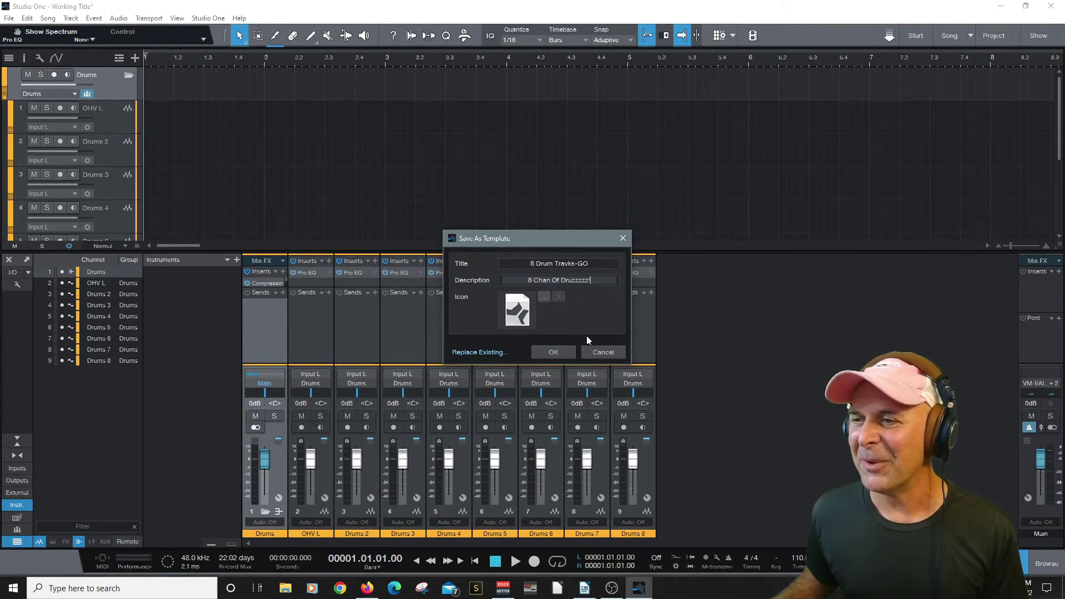
click(550, 352)
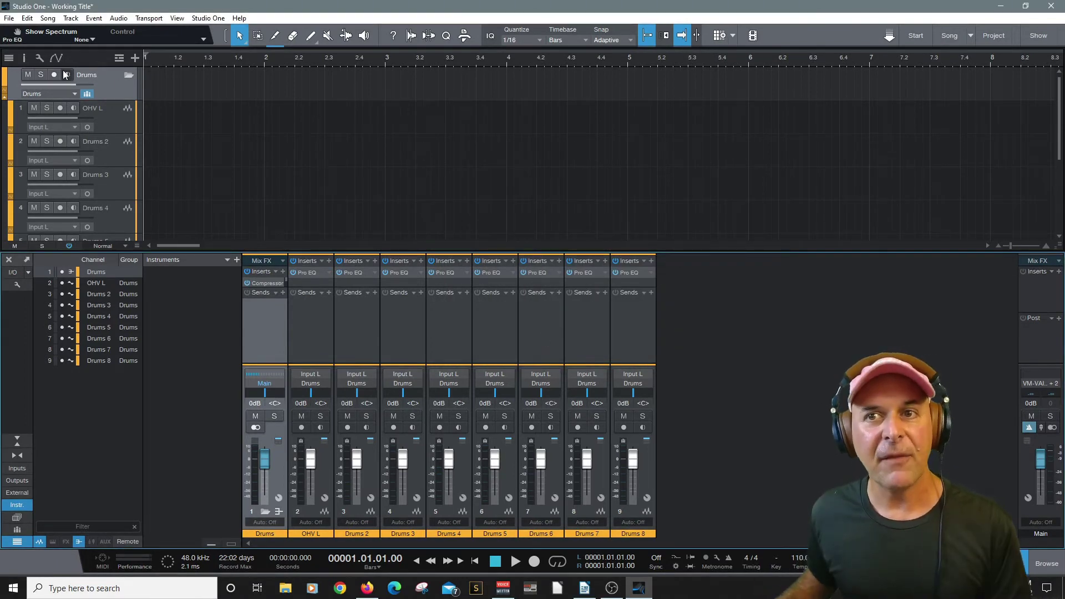
- Close the Working Title song, discarding its unsaved changes
click(9, 20)
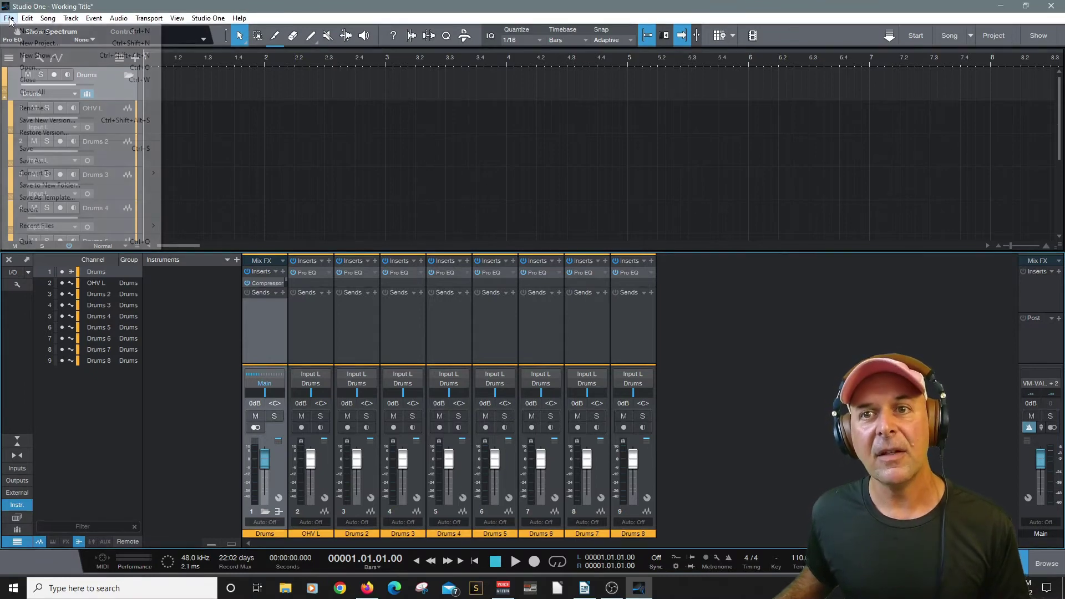
click(24, 77)
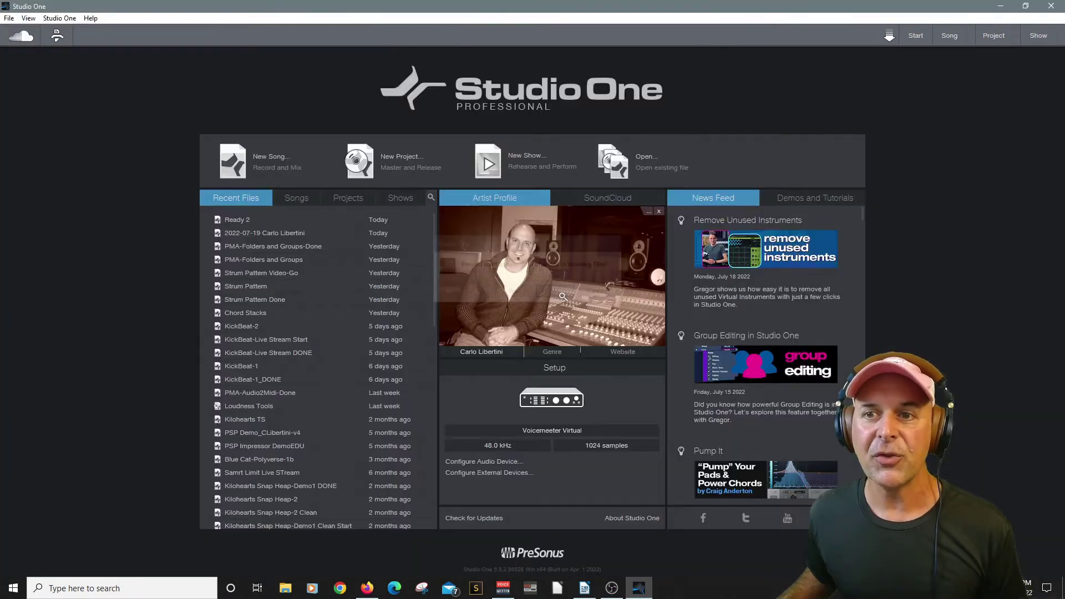
click(553, 293)
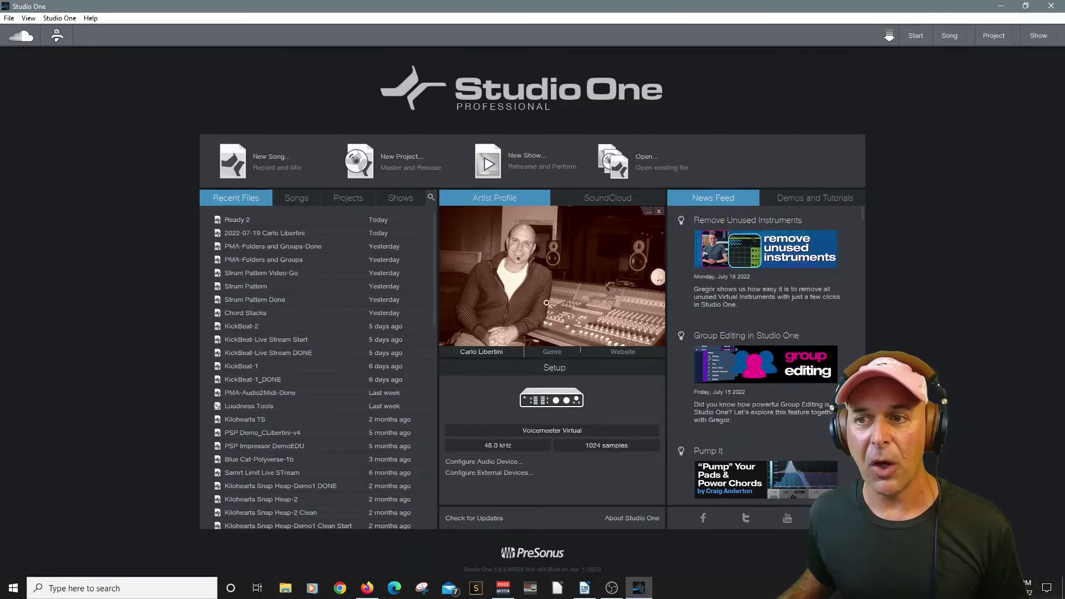
- Create a new song from the '8 Drum Travks-GO' user template
click(255, 159)
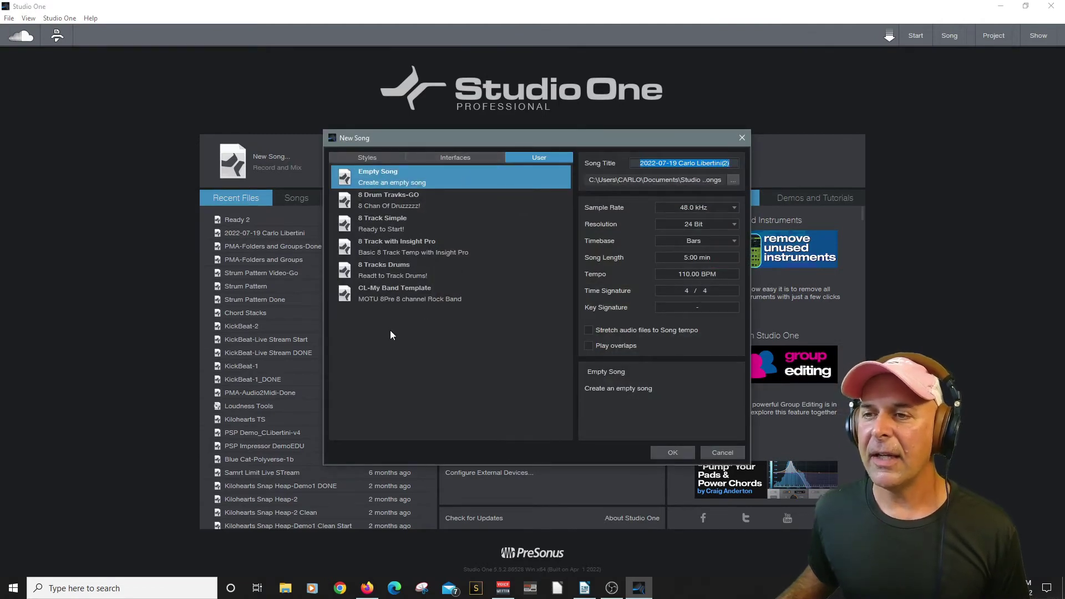
click(375, 201)
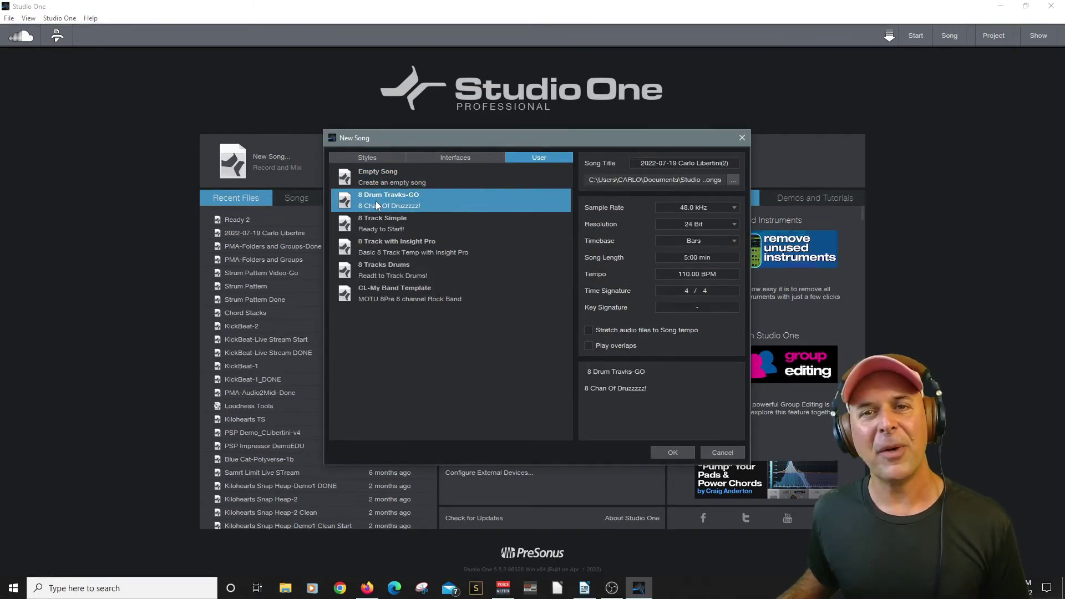
double_click(375, 201)
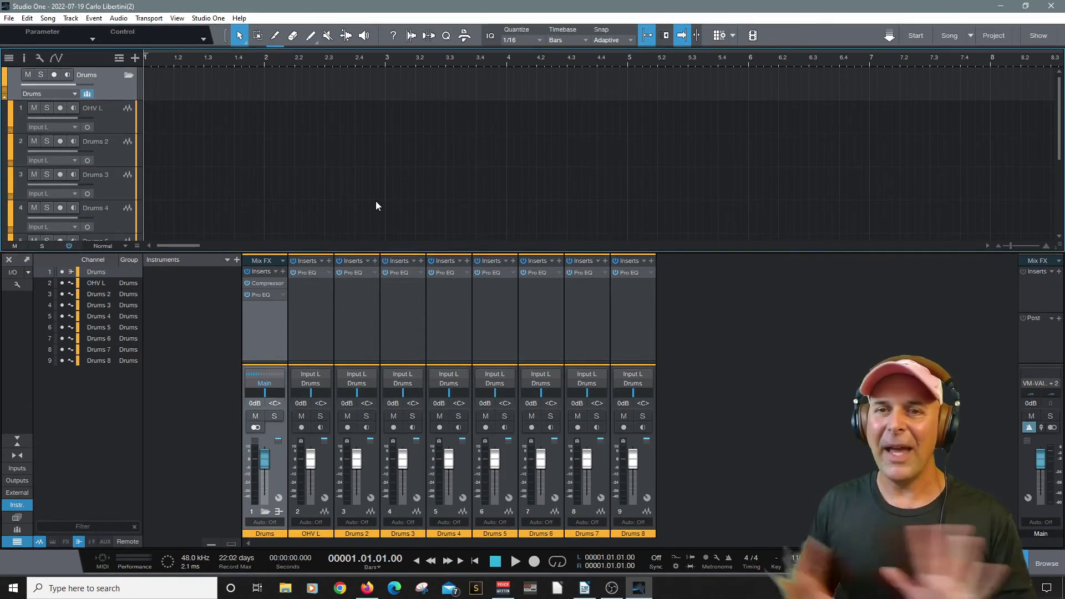
- Close the current song and create 'The Road' from the CL-My Band Template
click(9, 17)
click(26, 80)
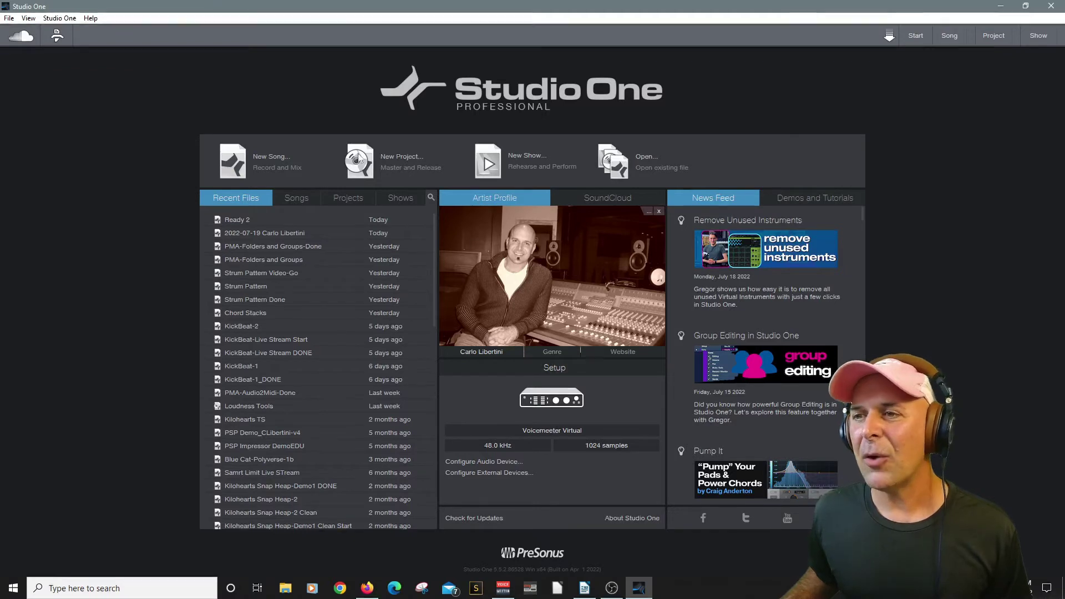
click(244, 161)
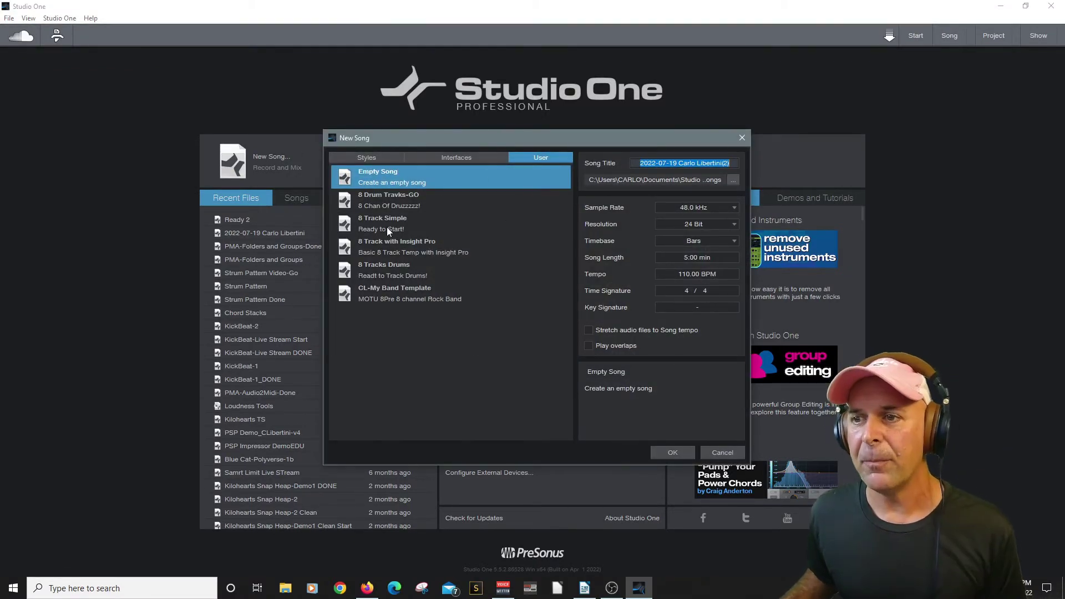
click(389, 294)
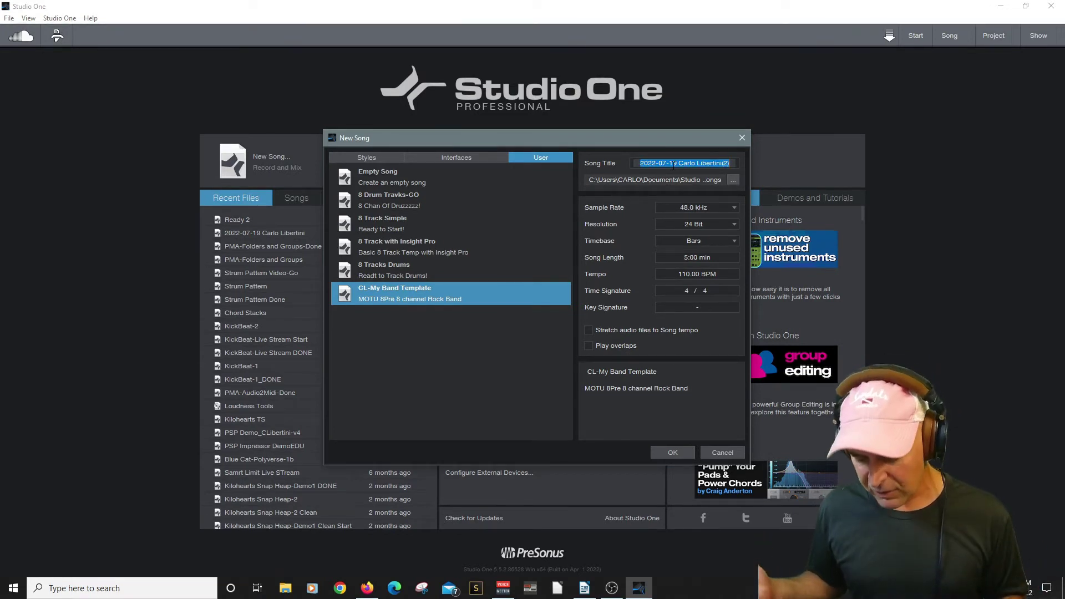
text(The Road)
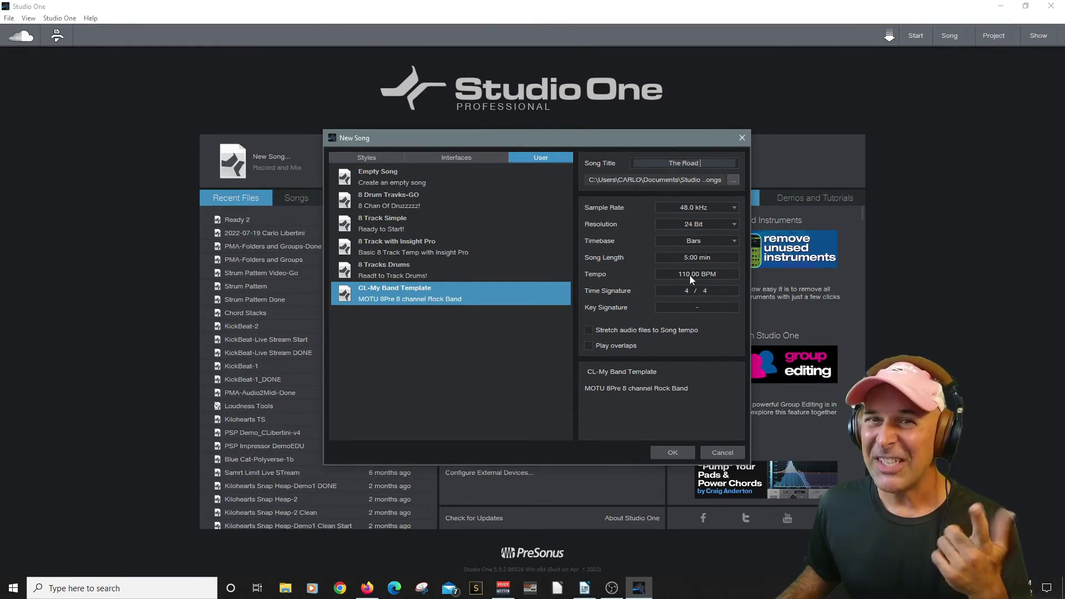
click(687, 453)
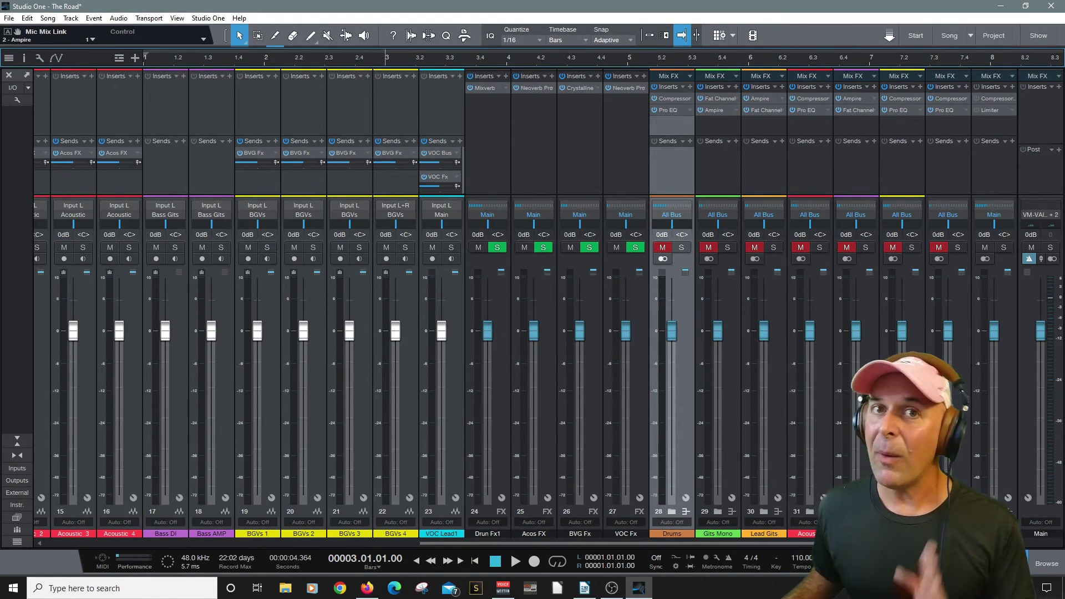
- Switch to the arrange view and review the Drums, Gits Mono and Lead Gits folders
click(1021, 564)
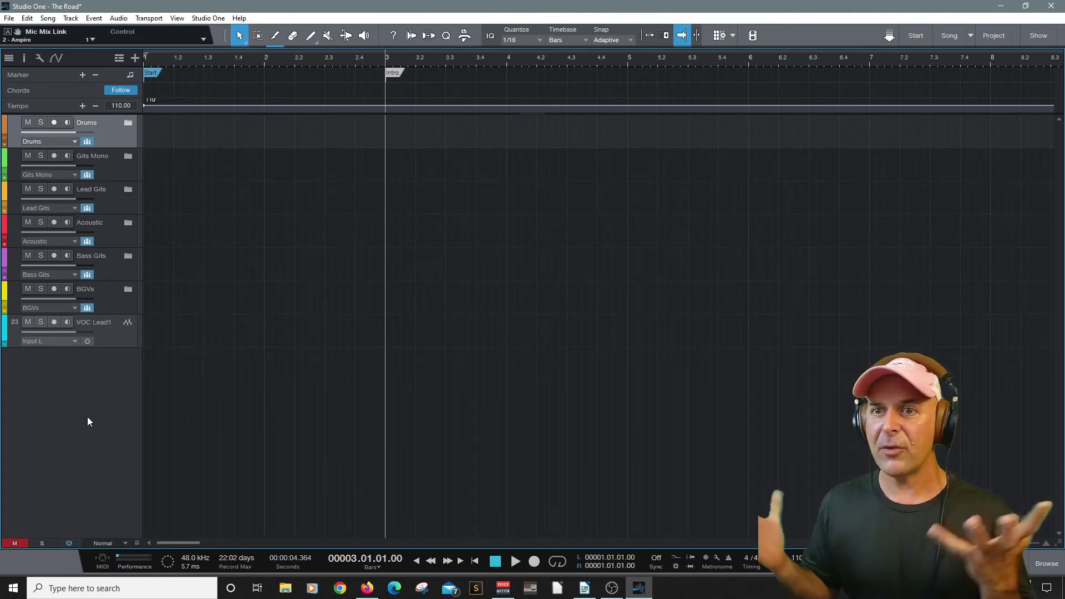
click(127, 123)
click(128, 122)
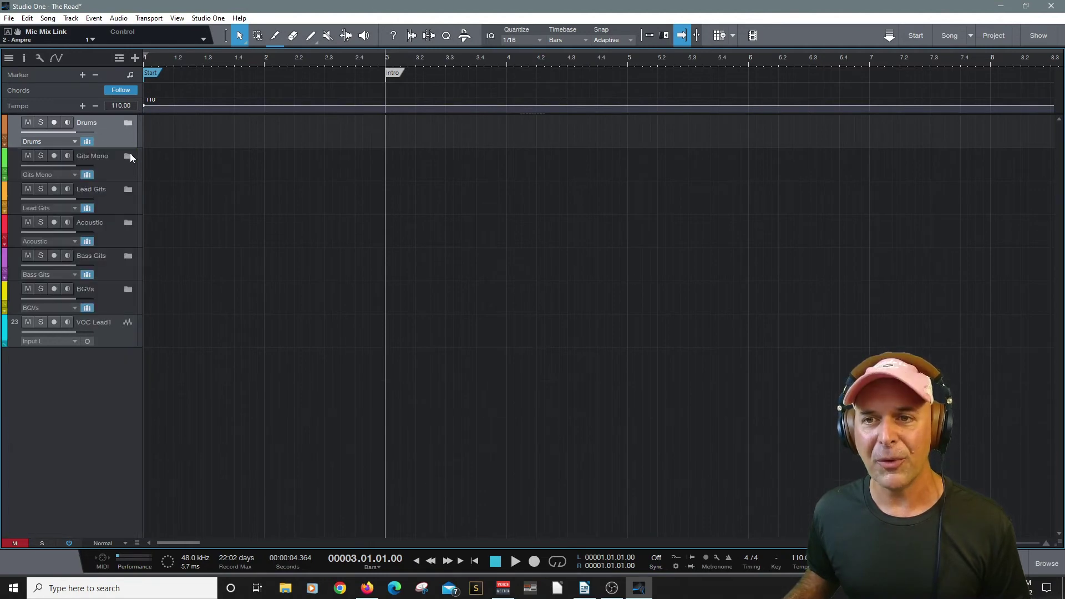
click(128, 156)
click(128, 156)
click(128, 189)
click(128, 189)
- Review the Acoustic, Bass Gits and BGVs folders, then enlarge the tempo track
click(128, 223)
click(128, 223)
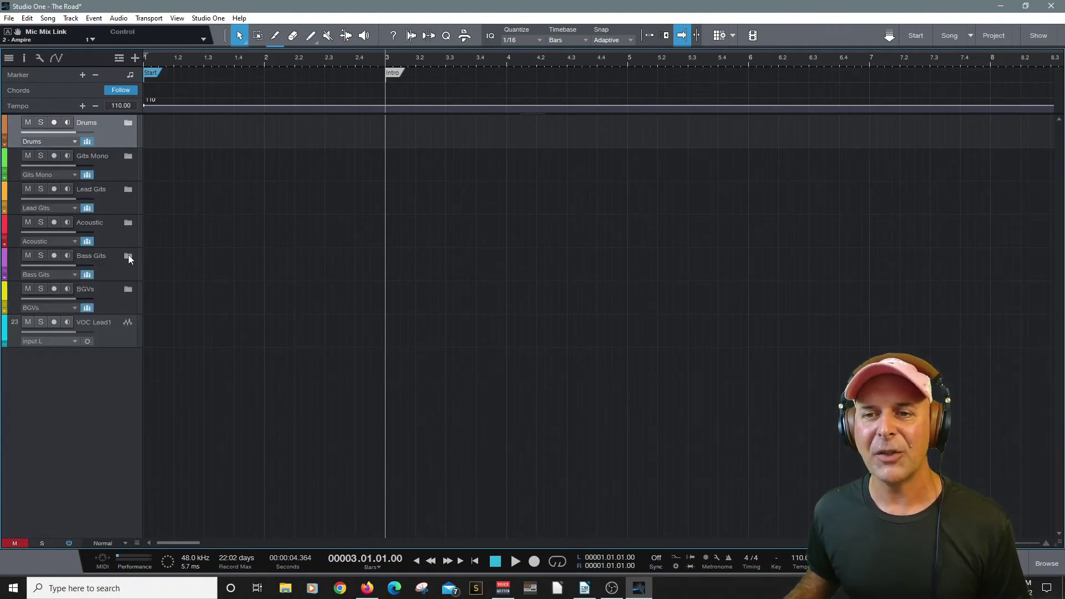
click(128, 256)
click(128, 256)
click(128, 289)
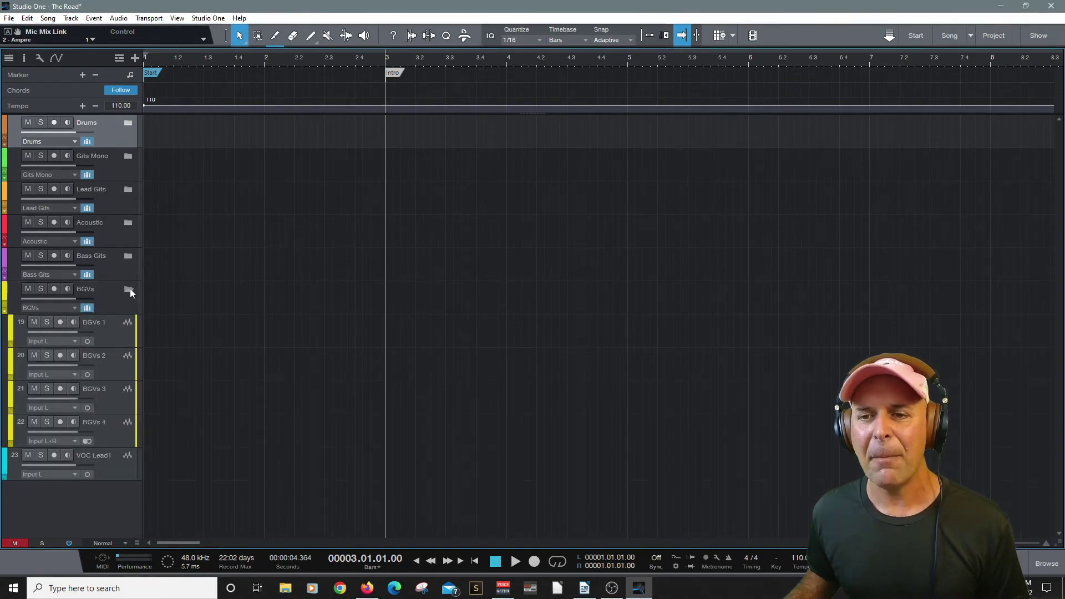
click(128, 289)
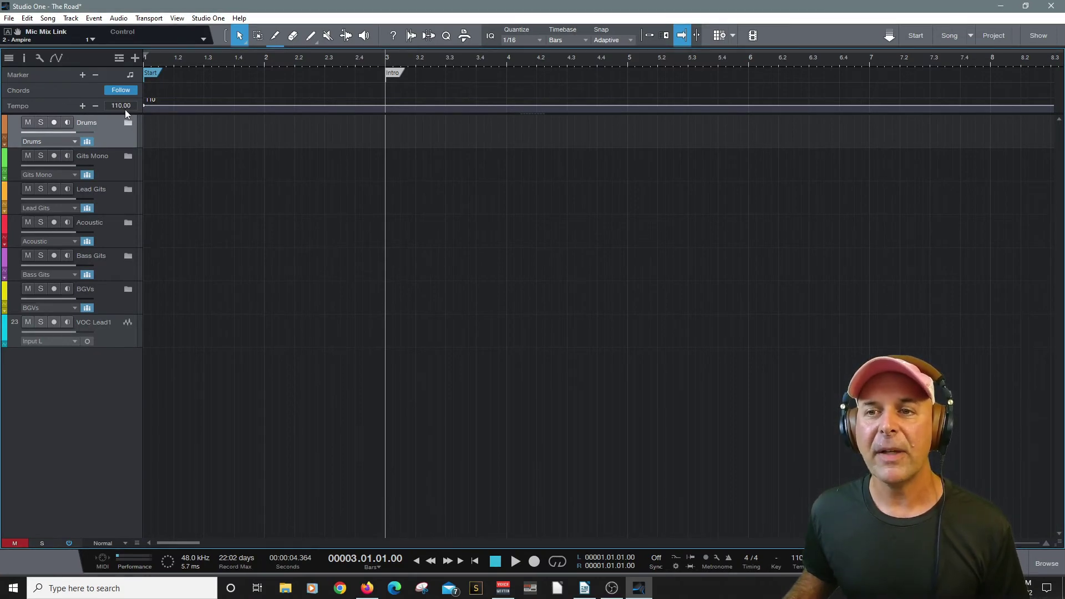
drag(124, 111, 144, 130)
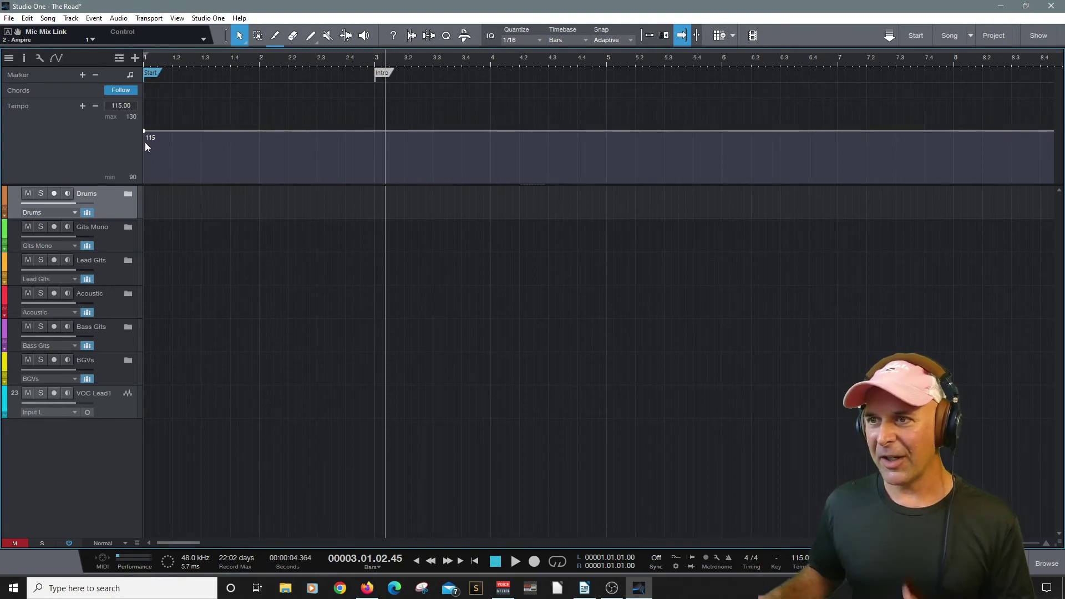
- Return to the mixer, scroll across its channels, and bring up the File menu's song commands
key(F3)
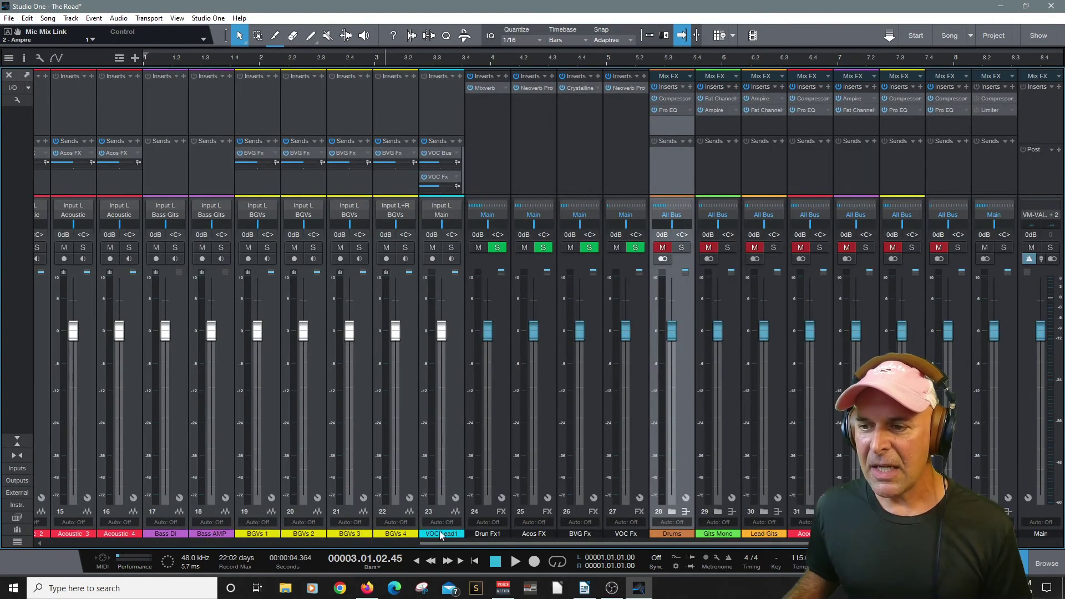
drag(442, 545, 45, 538)
drag(410, 541, 791, 535)
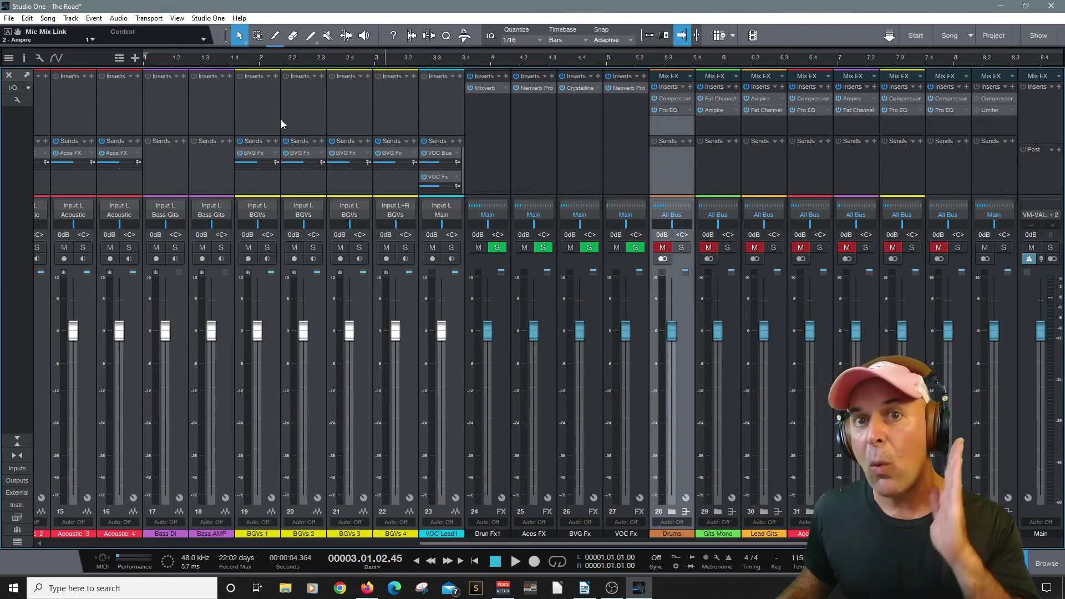
click(9, 18)
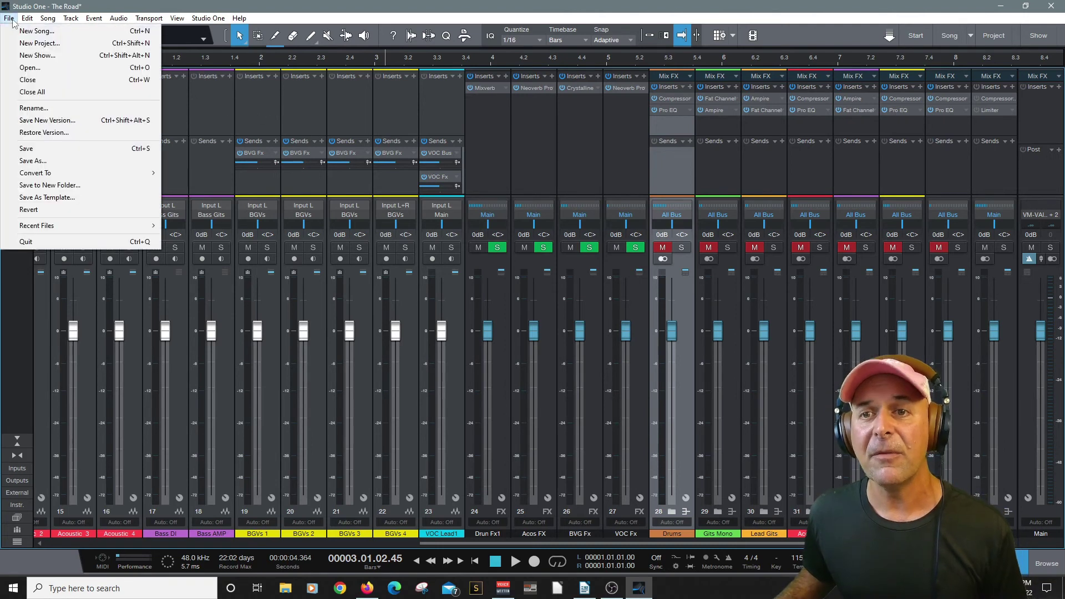
mouse_move(22, 21)
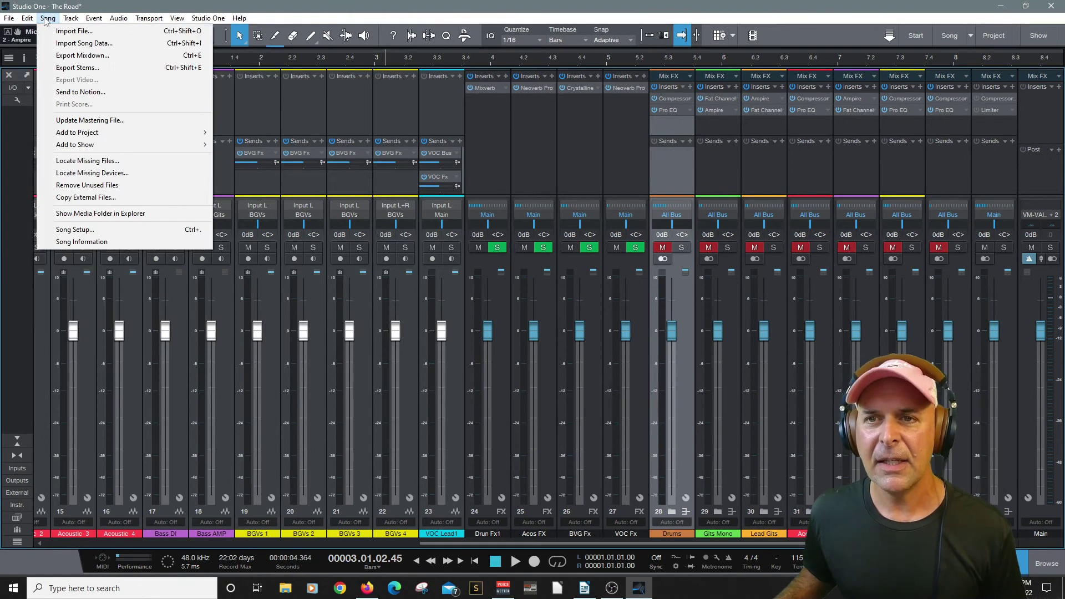
- Show the media folder in Explorer and browse to templates\v5\Songs to inspect the CL-My Band Template files
click(100, 215)
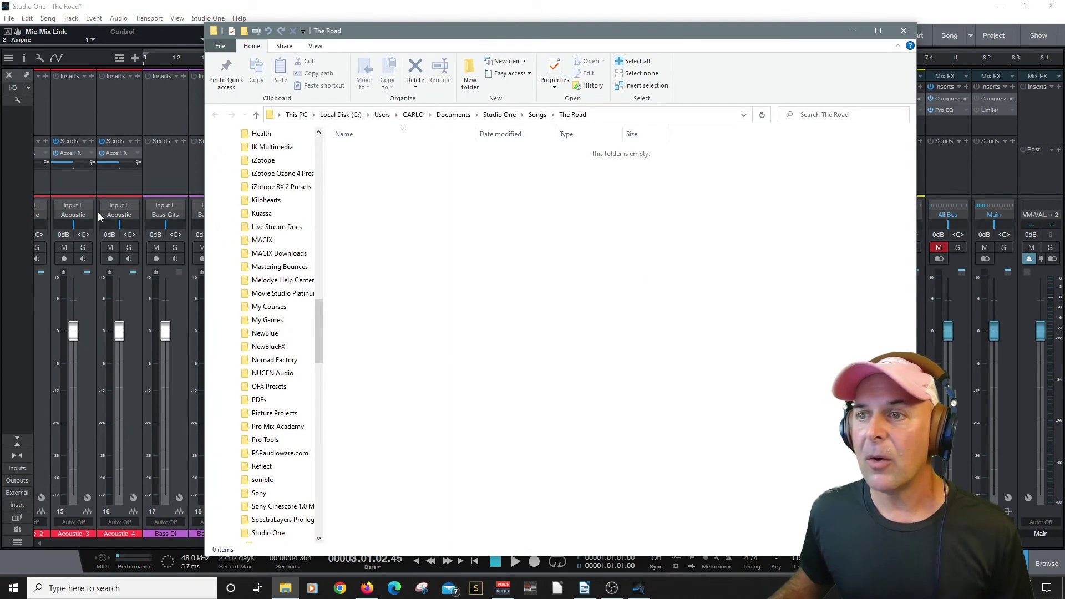
click(499, 114)
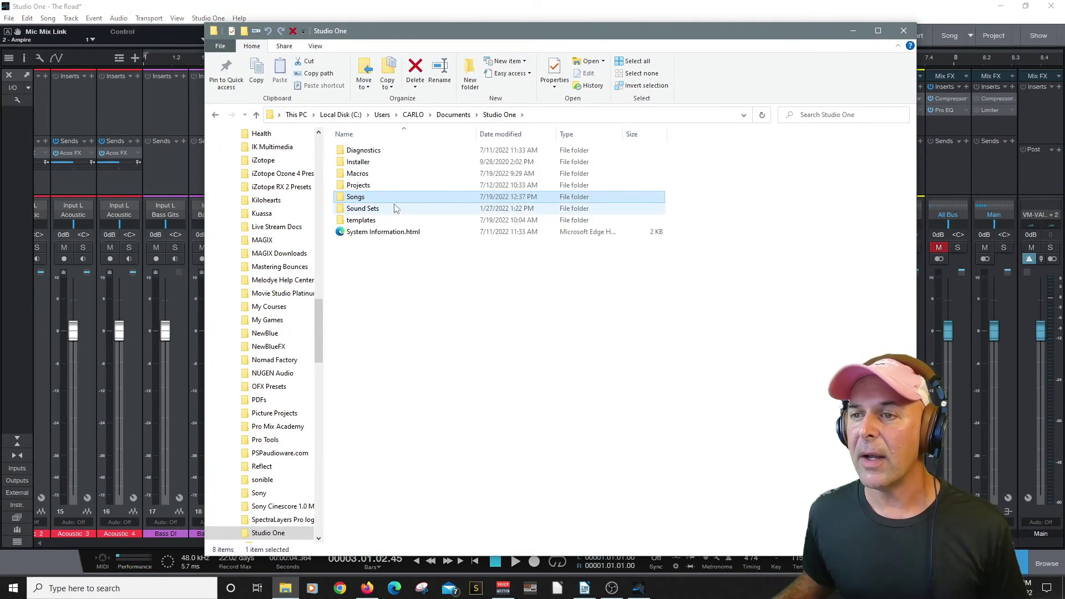
click(361, 220)
double_click(362, 219)
double_click(353, 150)
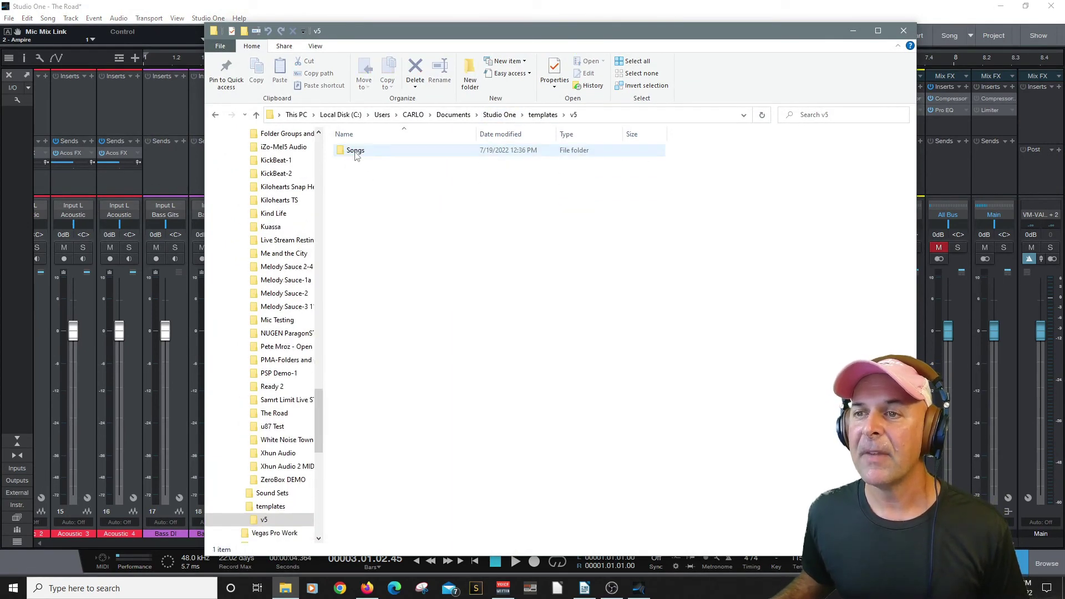
double_click(355, 152)
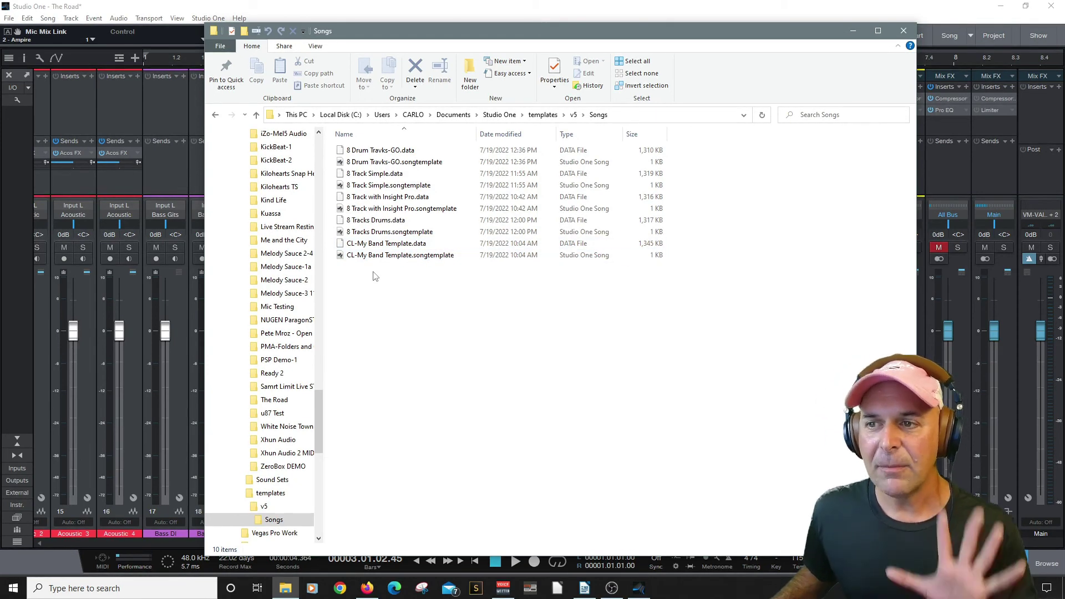
drag(374, 276, 383, 238)
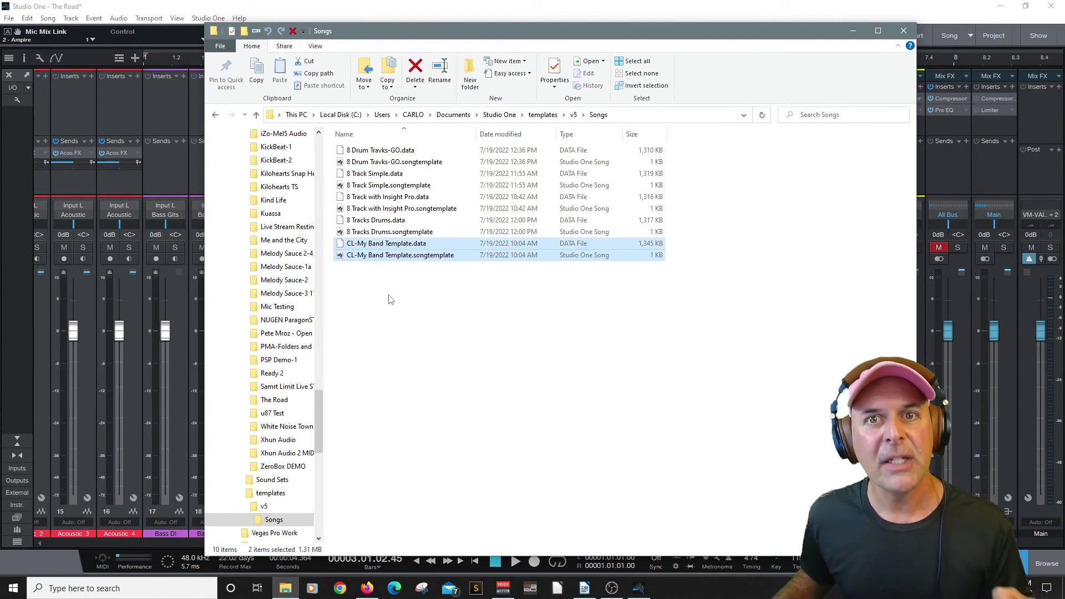
click(388, 296)
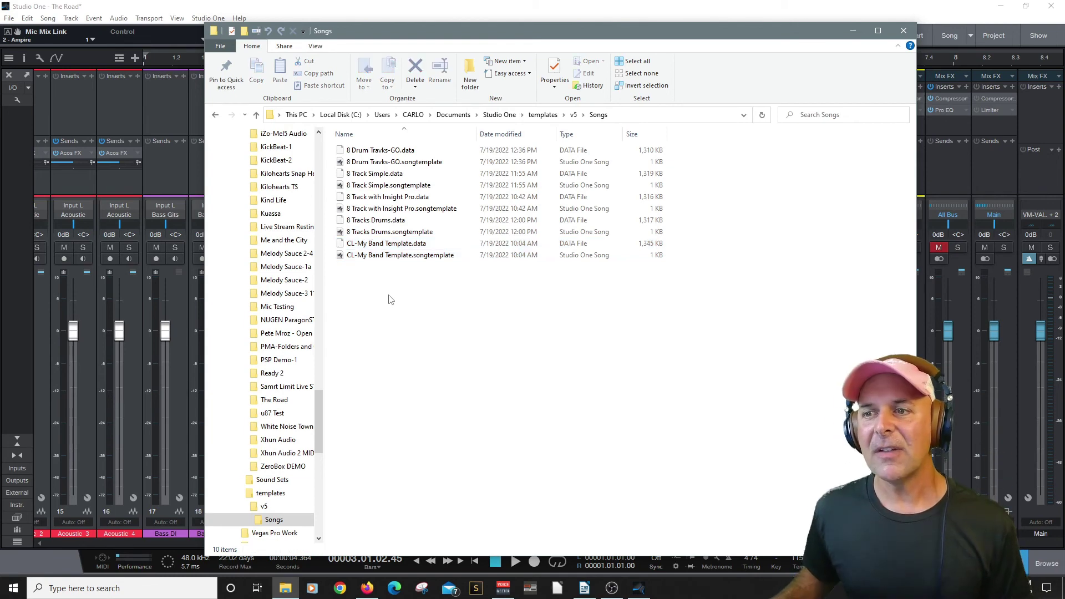
- Close Explorer, close The Road without saving changes, and start a New Song
click(904, 31)
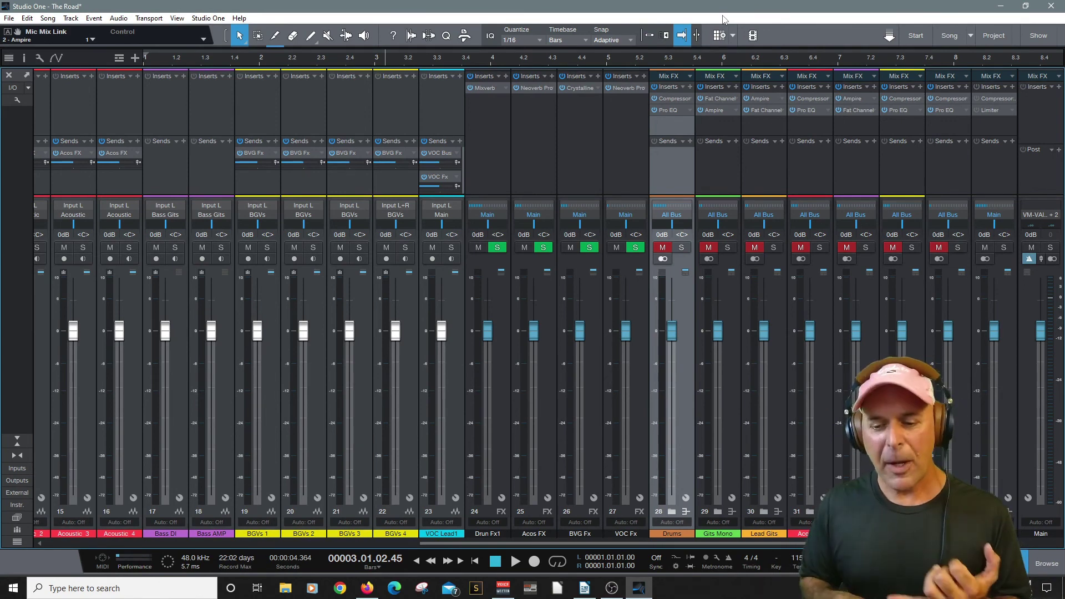
click(8, 18)
click(27, 80)
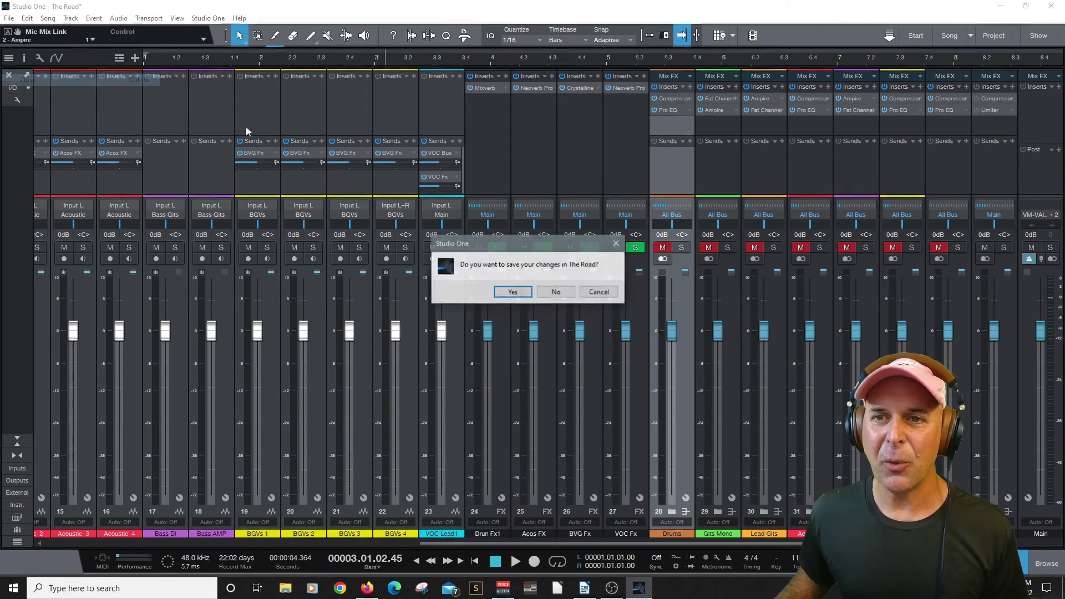
click(556, 293)
click(259, 158)
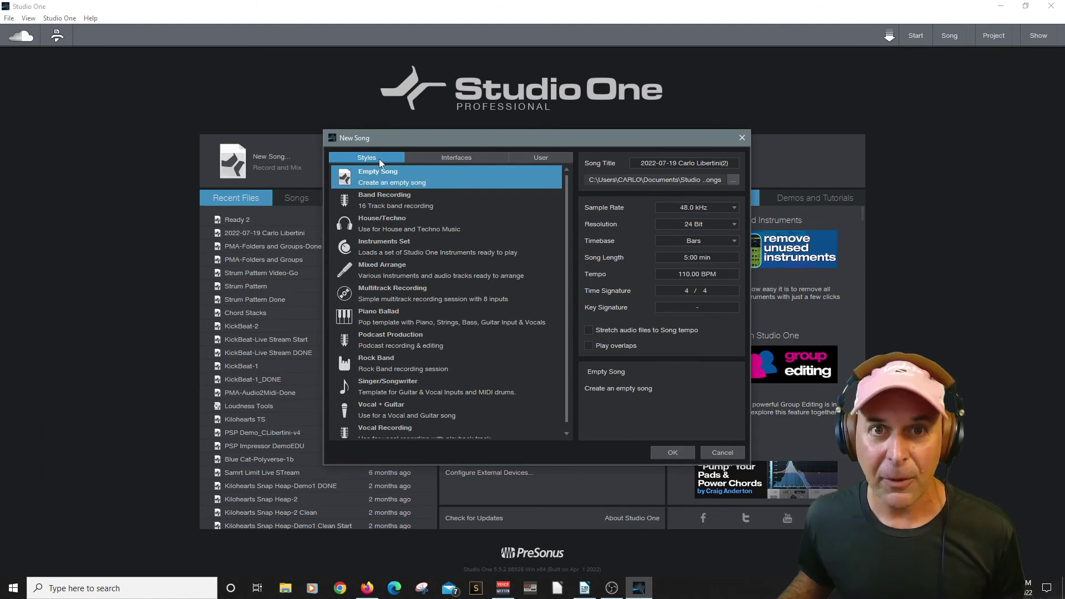
- Browse the Interfaces templates, then list the User templates with 8 Drum Travks-GO and CL-My Band Template
click(436, 160)
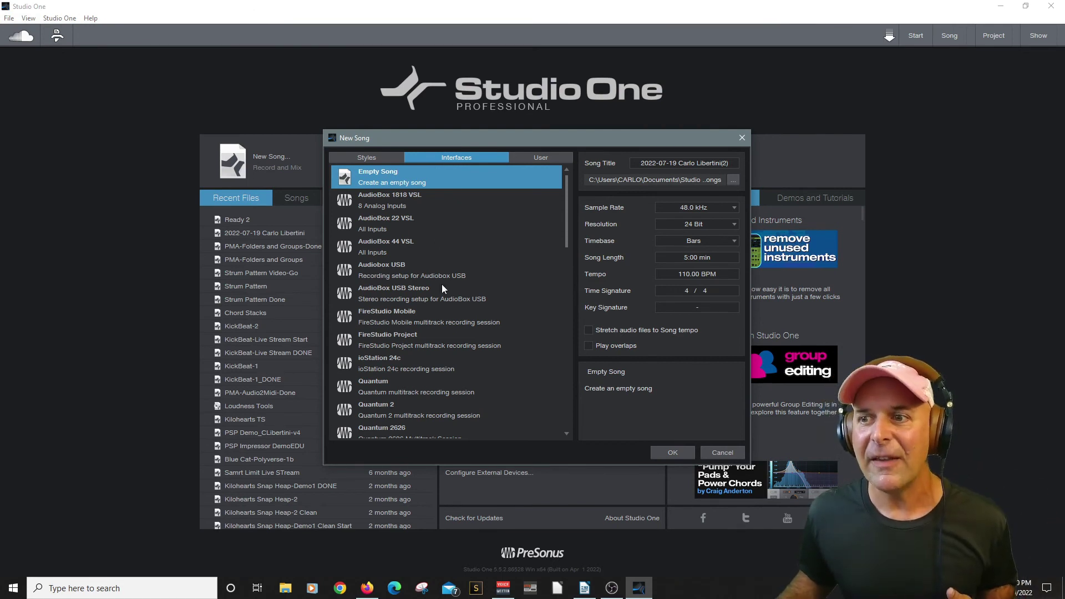
scroll(441, 284, down, 5)
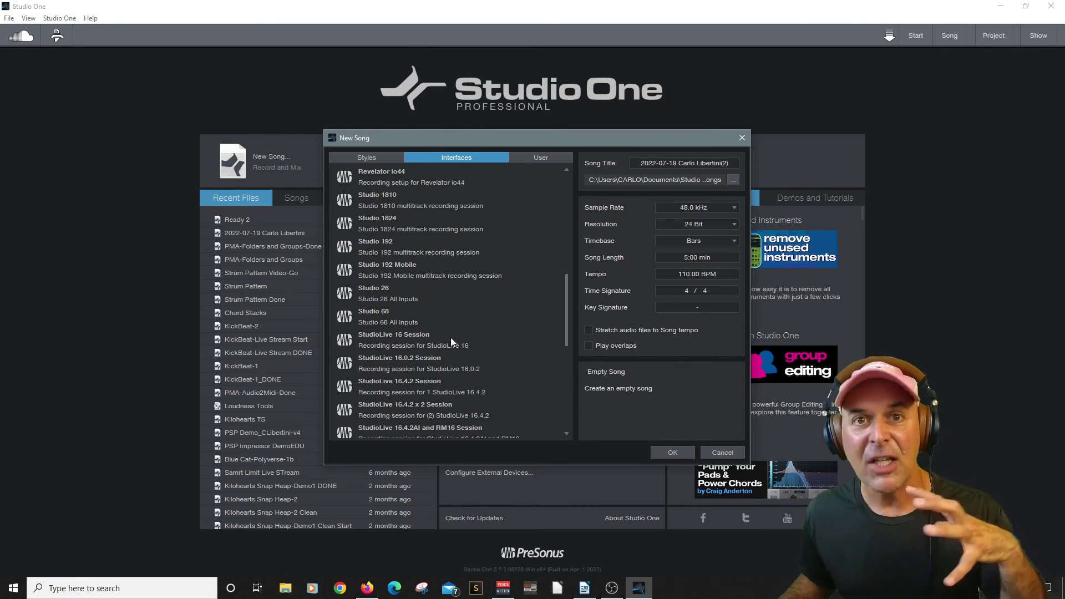
scroll(450, 337, up, 3)
scroll(451, 217, up, 4)
click(536, 159)
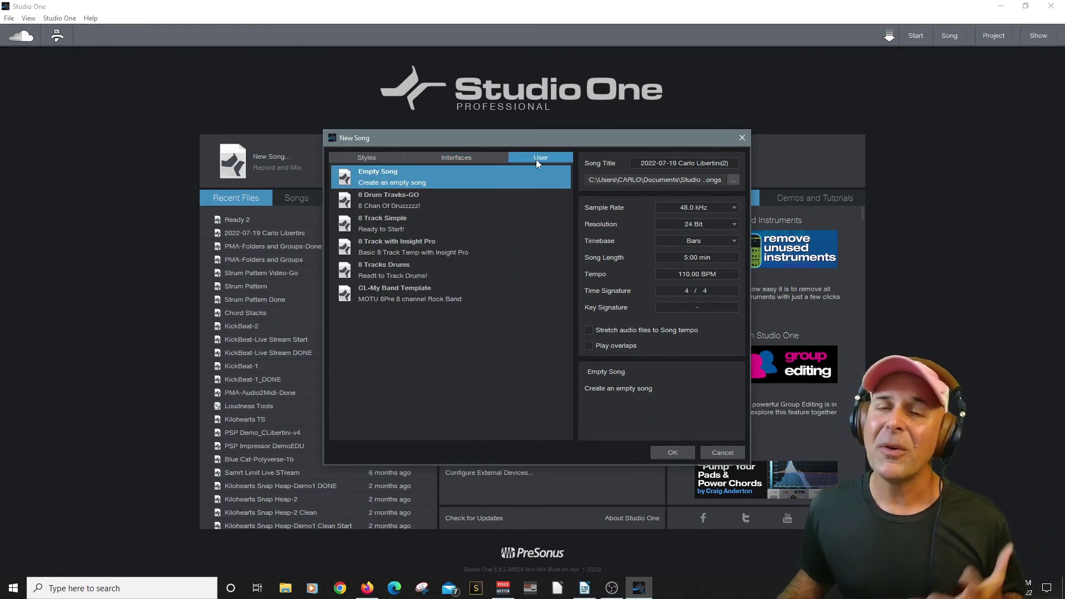